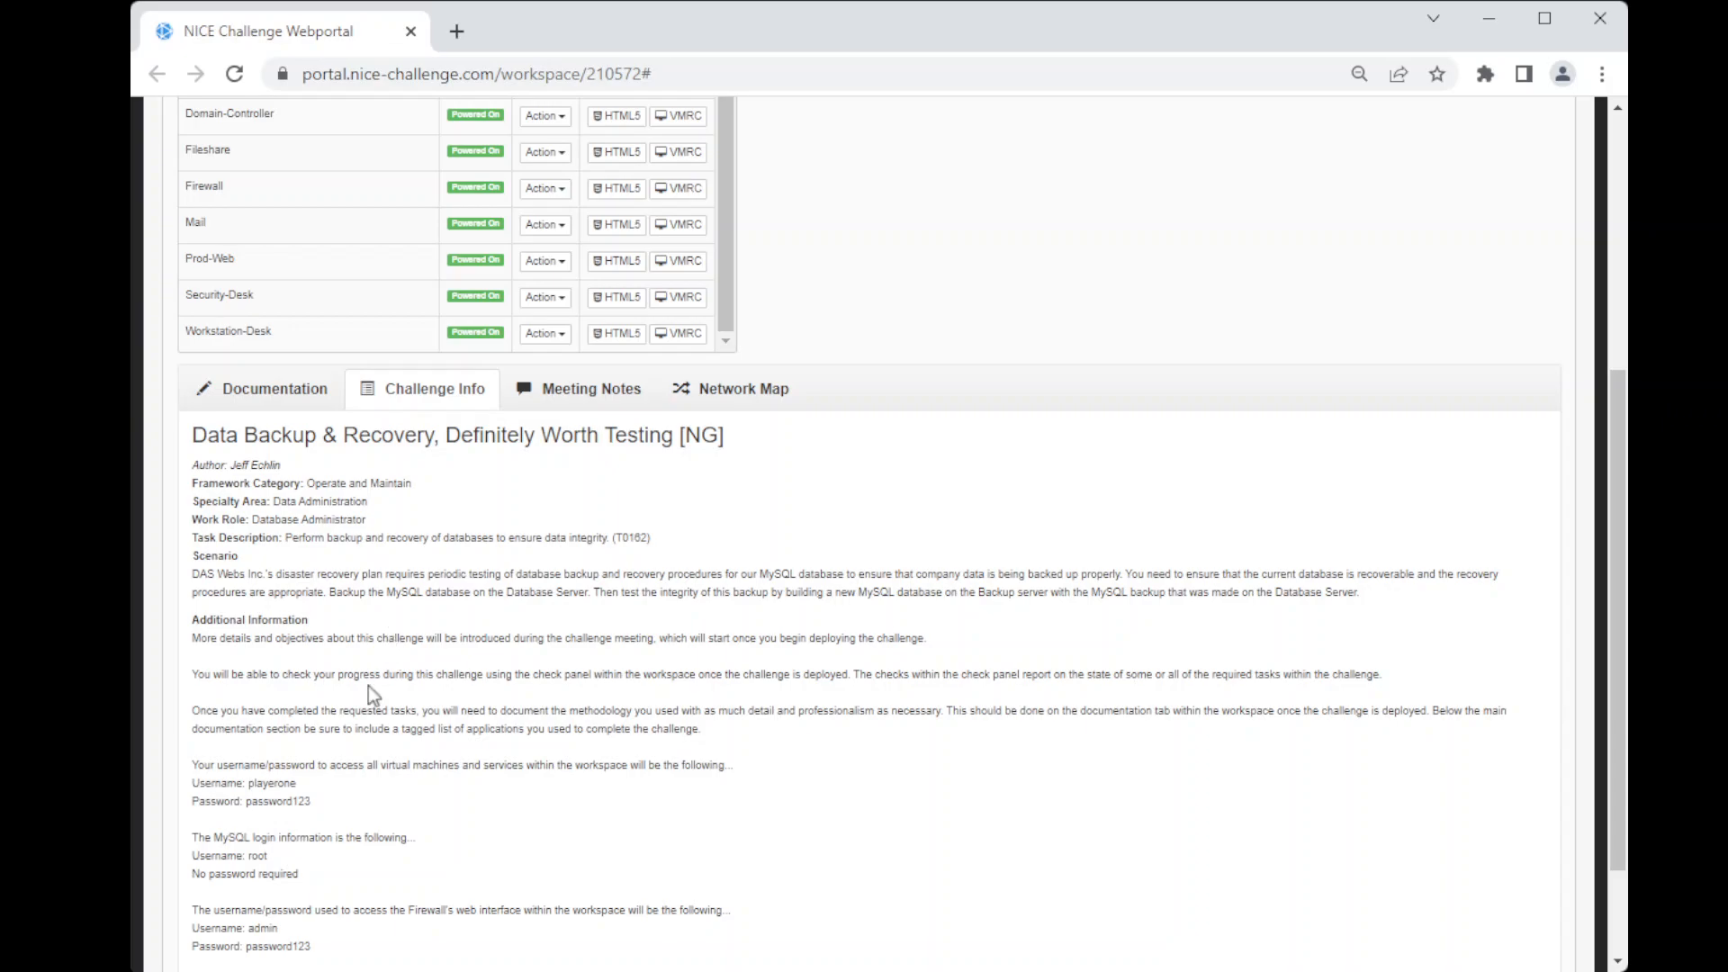
Step: Read the challenge's meeting notes and open the HTML5 console of the Database machine
scroll(587, 504, down, 2)
click(603, 276)
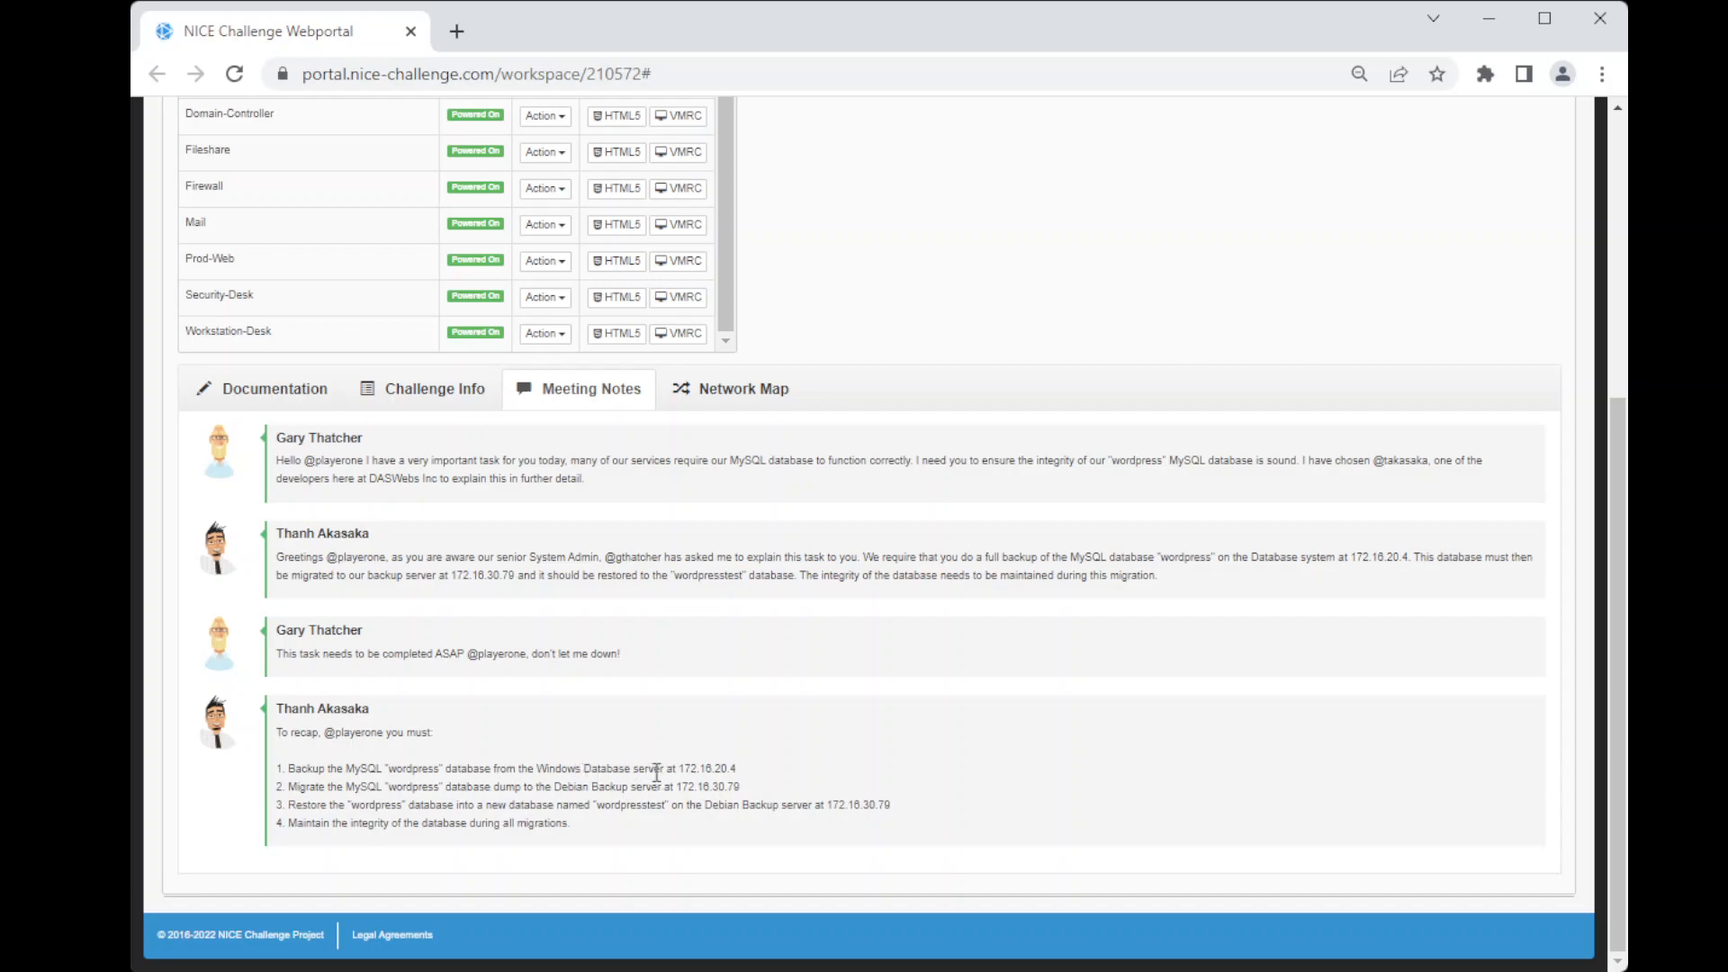
scroll(662, 771, up, 3)
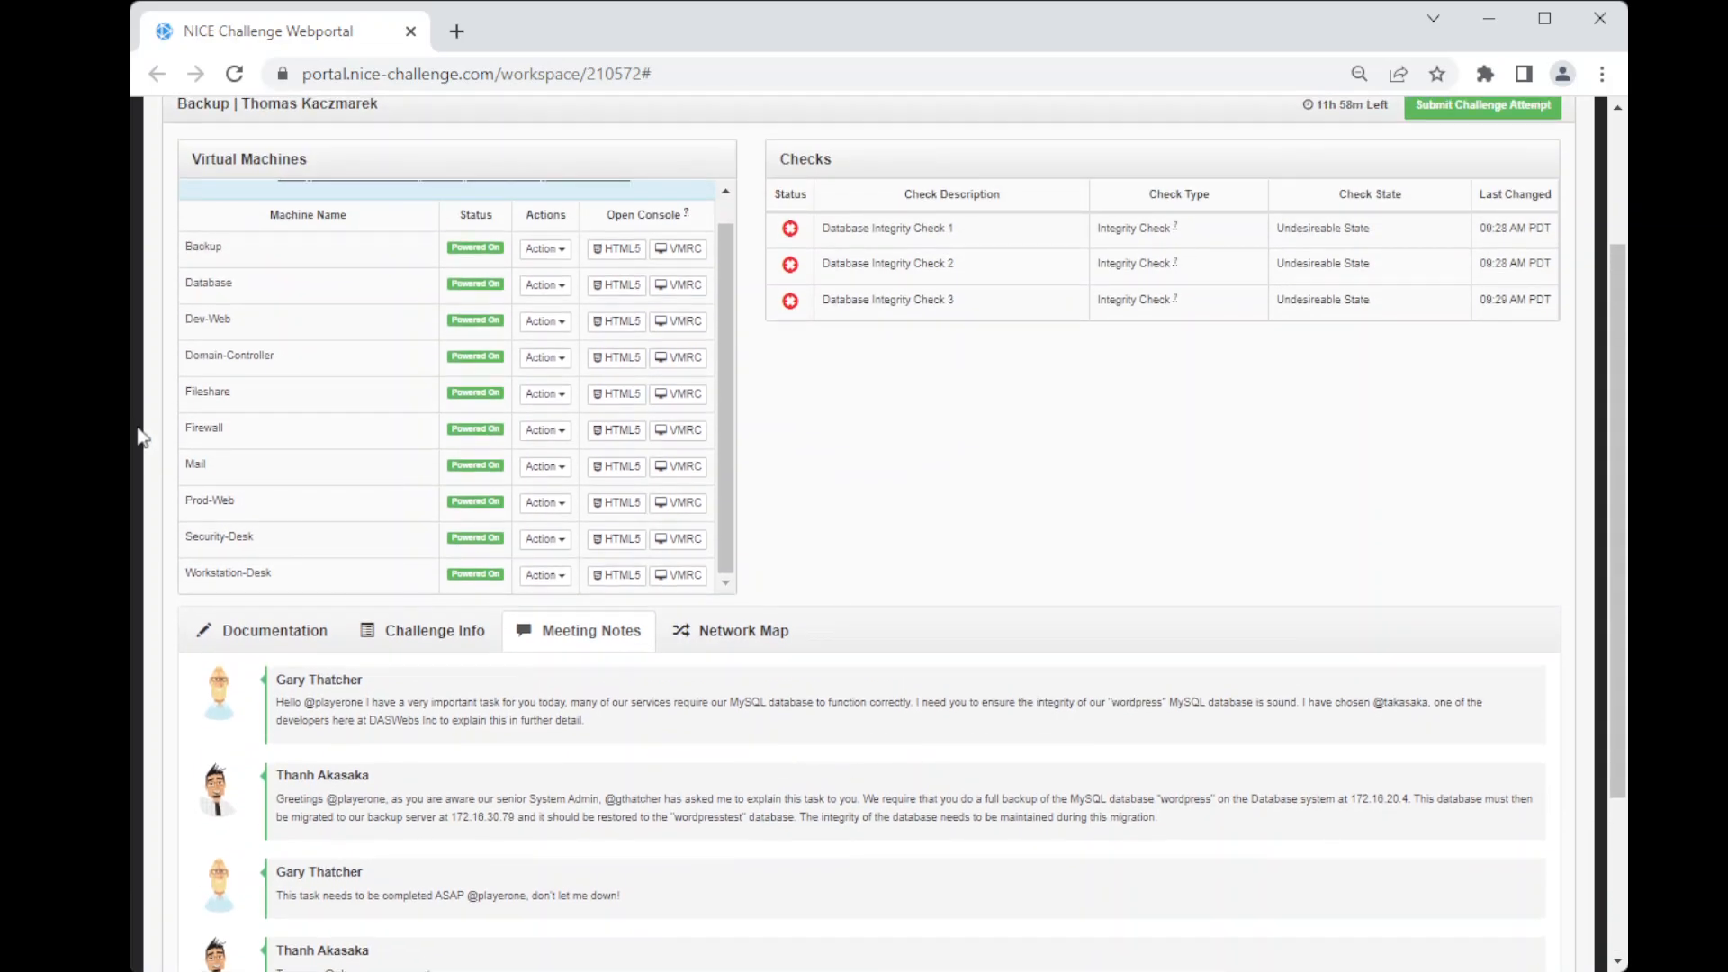
click(621, 285)
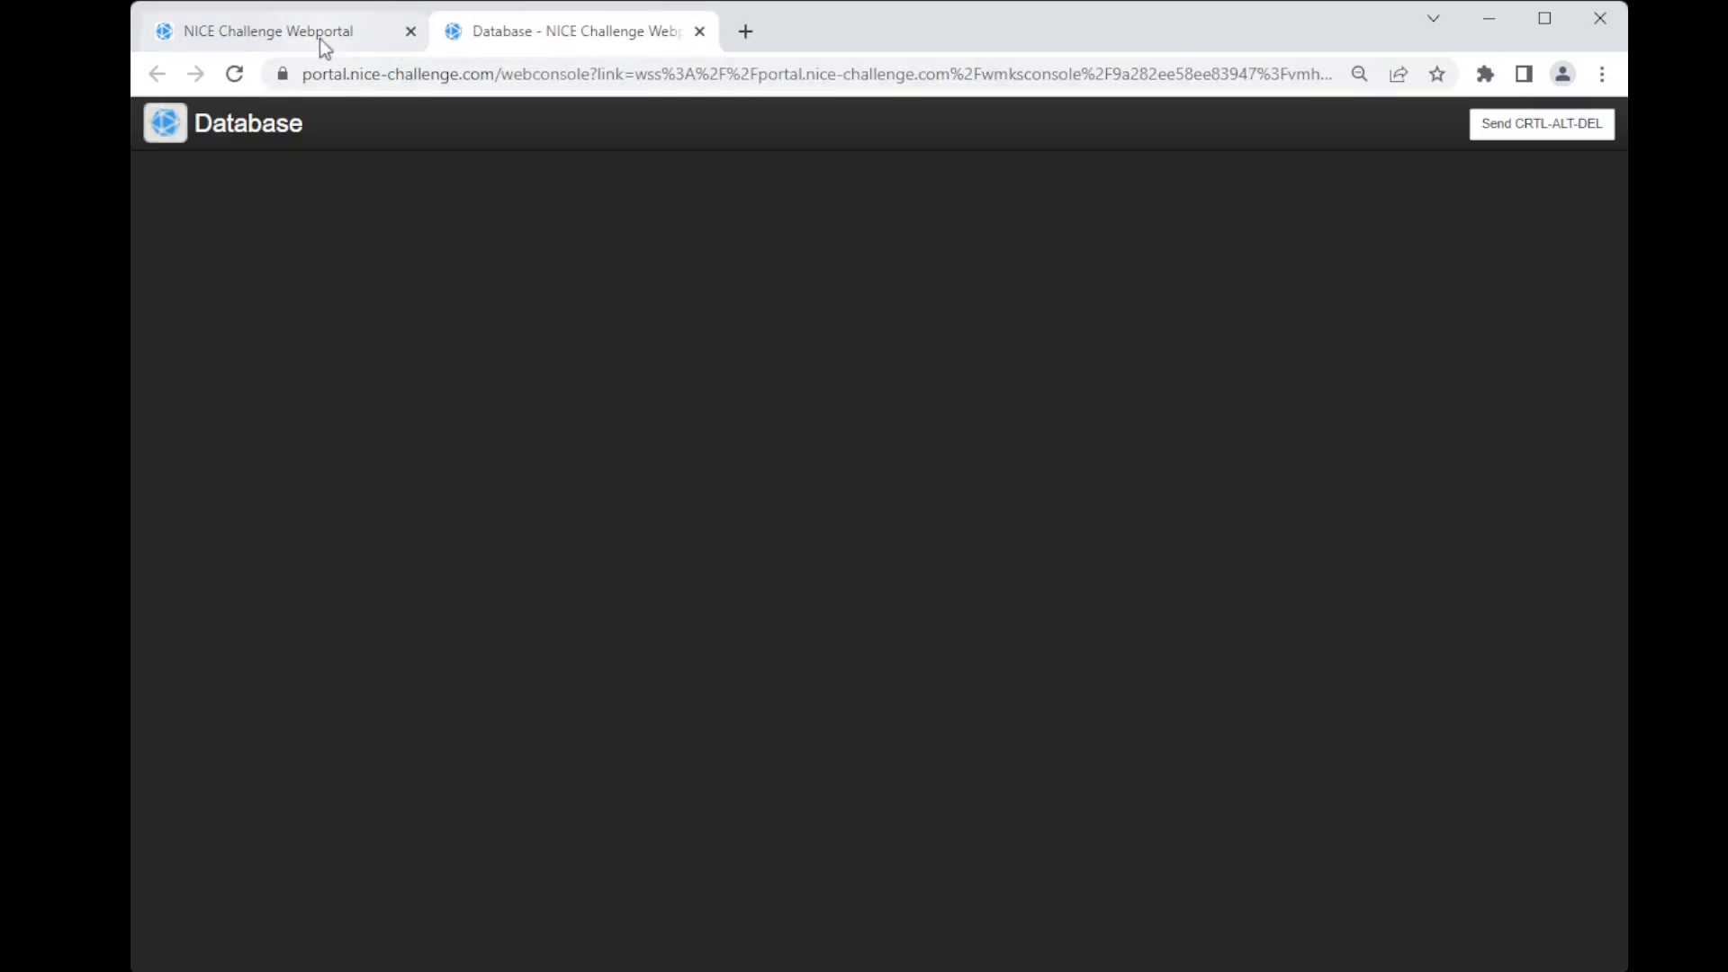
Step: Review the Challenge Info for the virtual machine, MySQL and firewall login details
click(320, 40)
scroll(485, 702, down, 3)
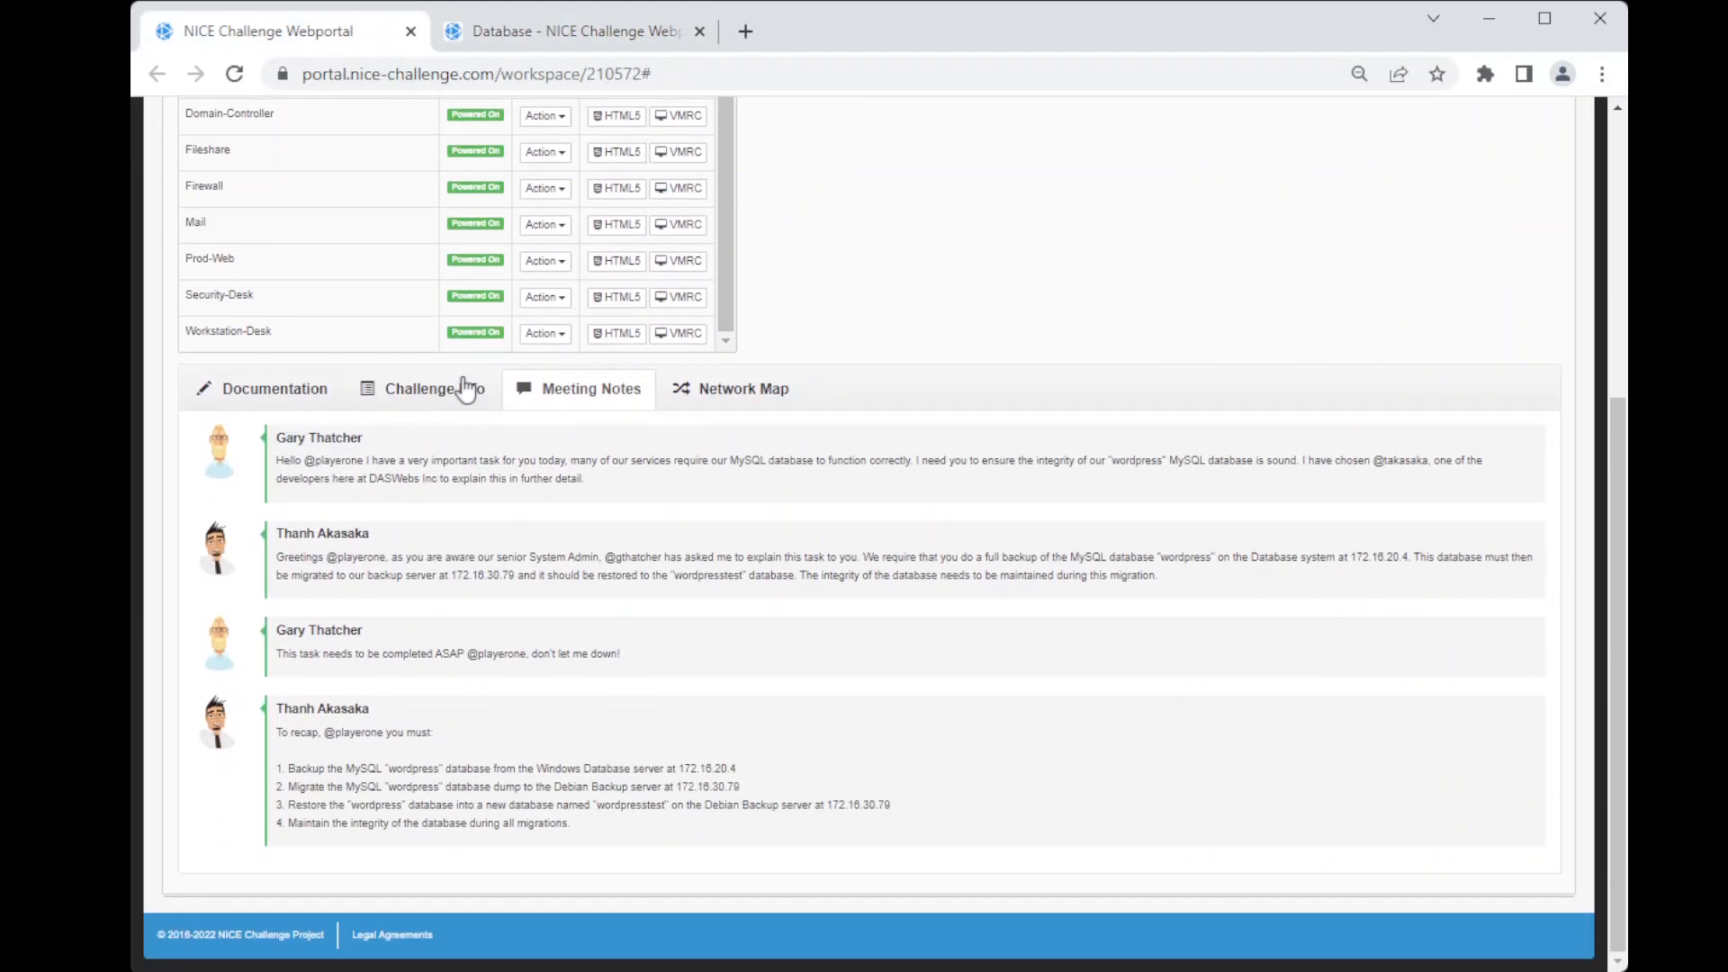
click(459, 391)
scroll(609, 607, down, 2)
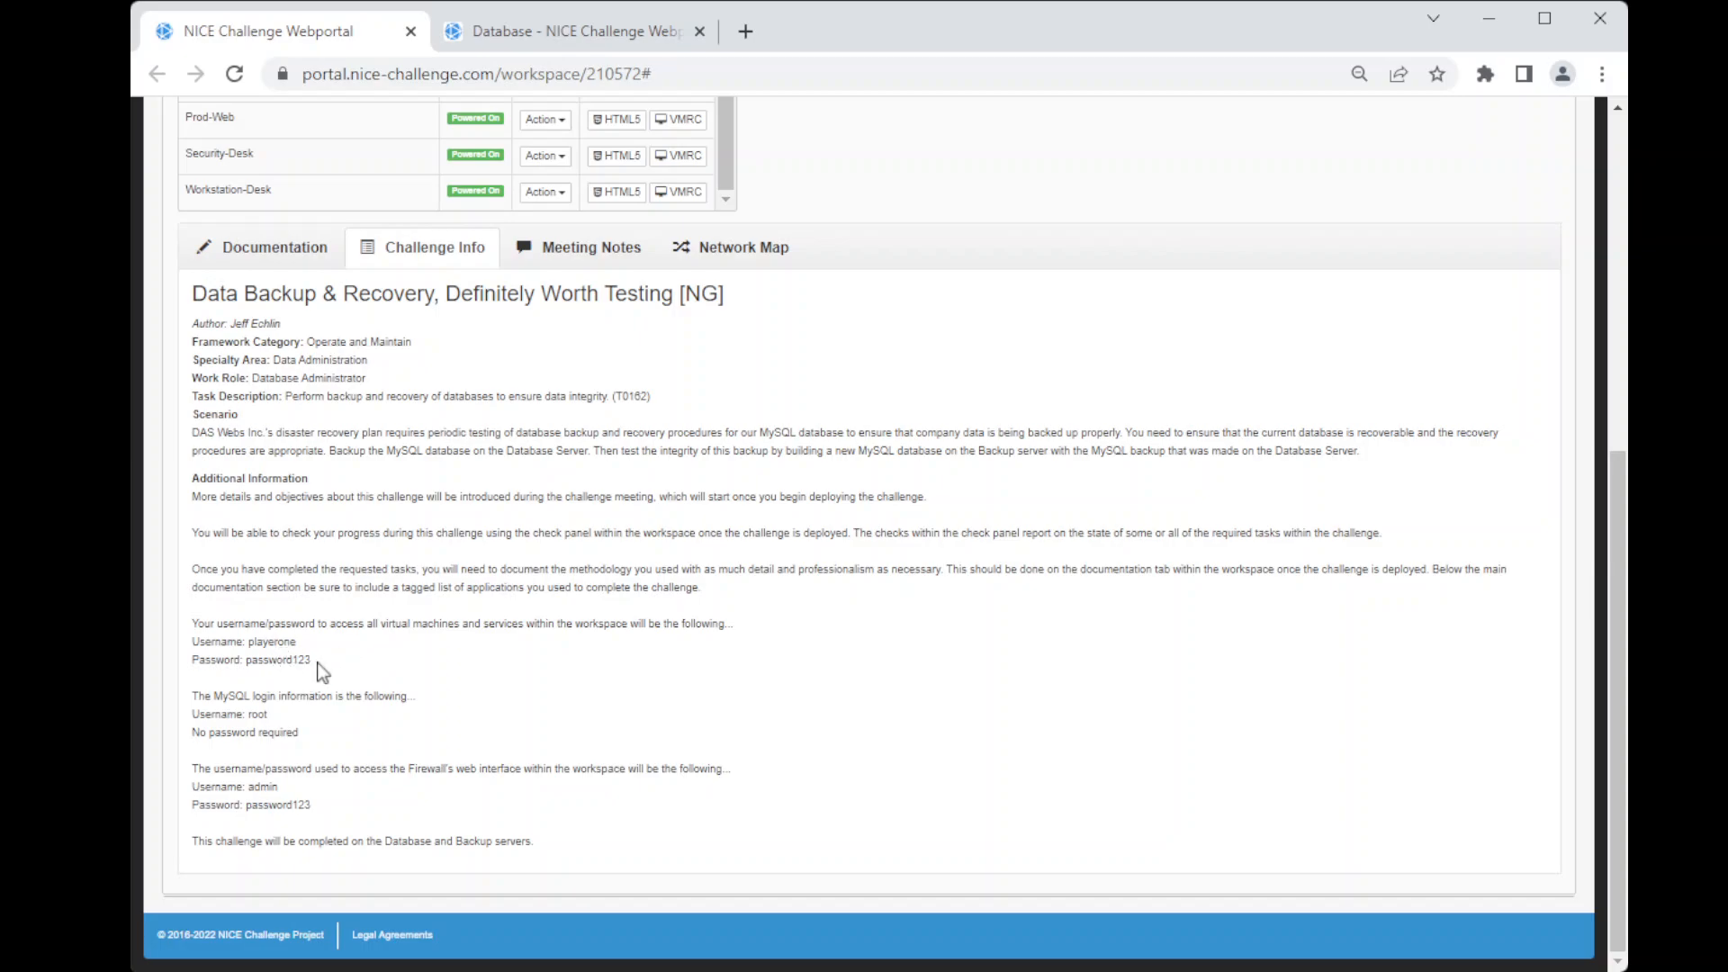
double_click(257, 714)
drag(304, 731, 193, 732)
click(340, 742)
drag(315, 803, 217, 790)
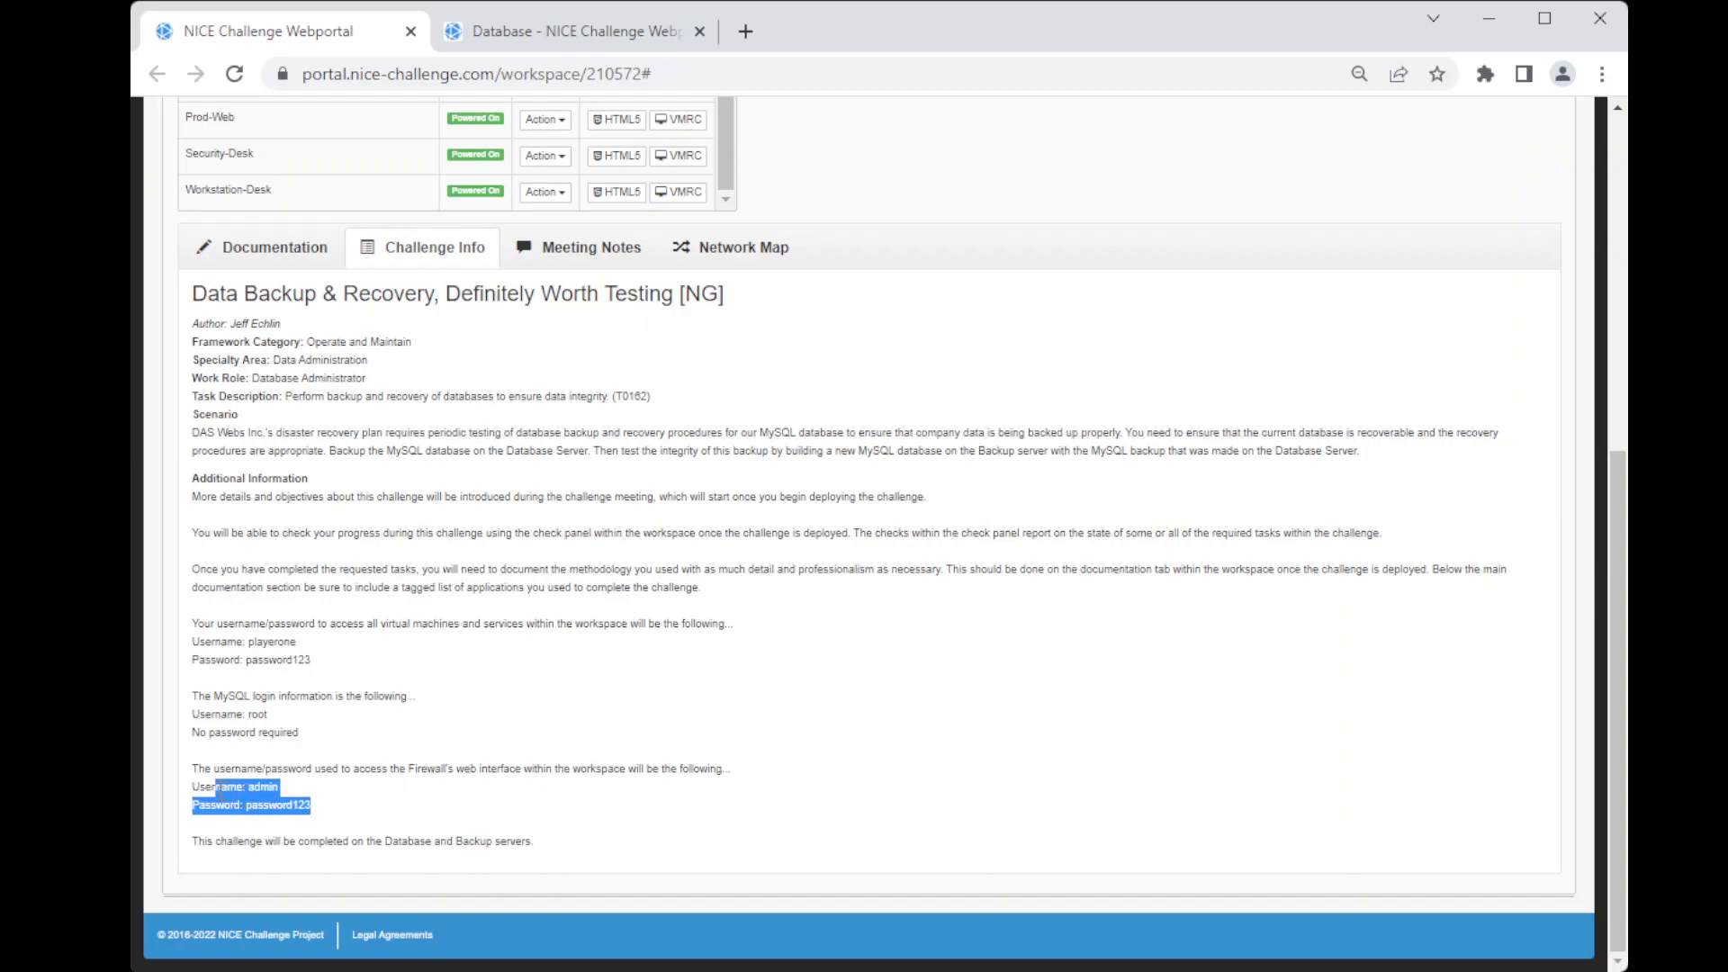
click(351, 790)
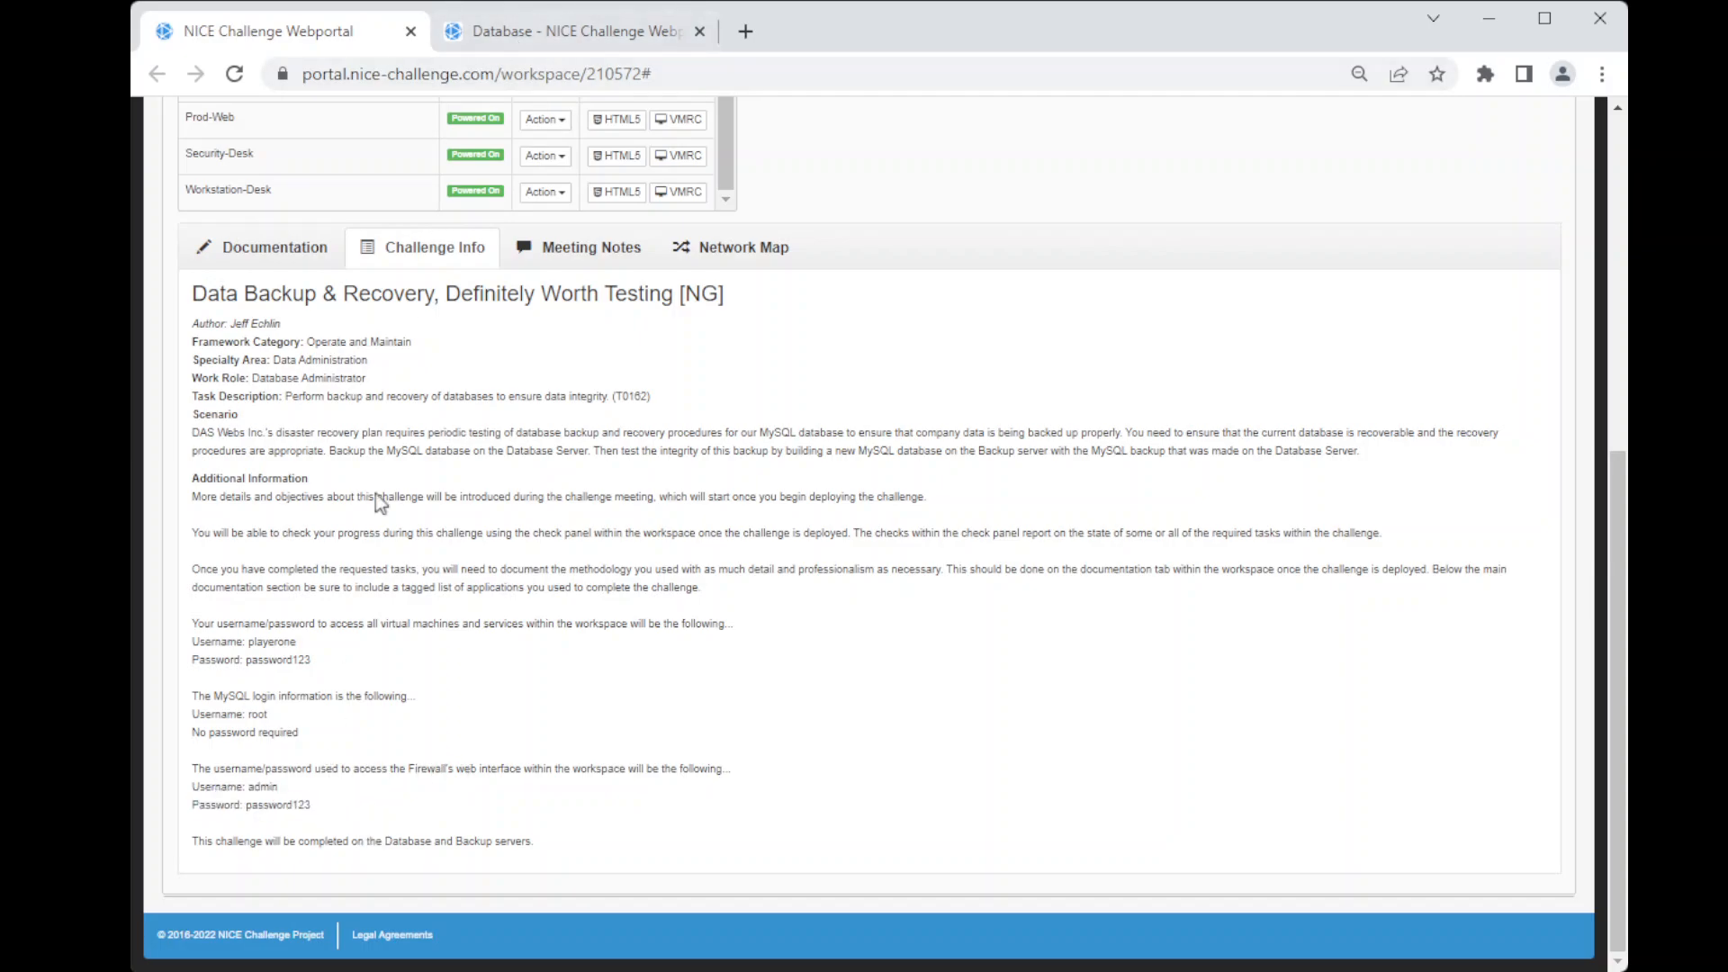
scroll(693, 416, up, 2)
Step: Sign in to the Database server's Windows console with the playerone account, entering the account password
click(558, 31)
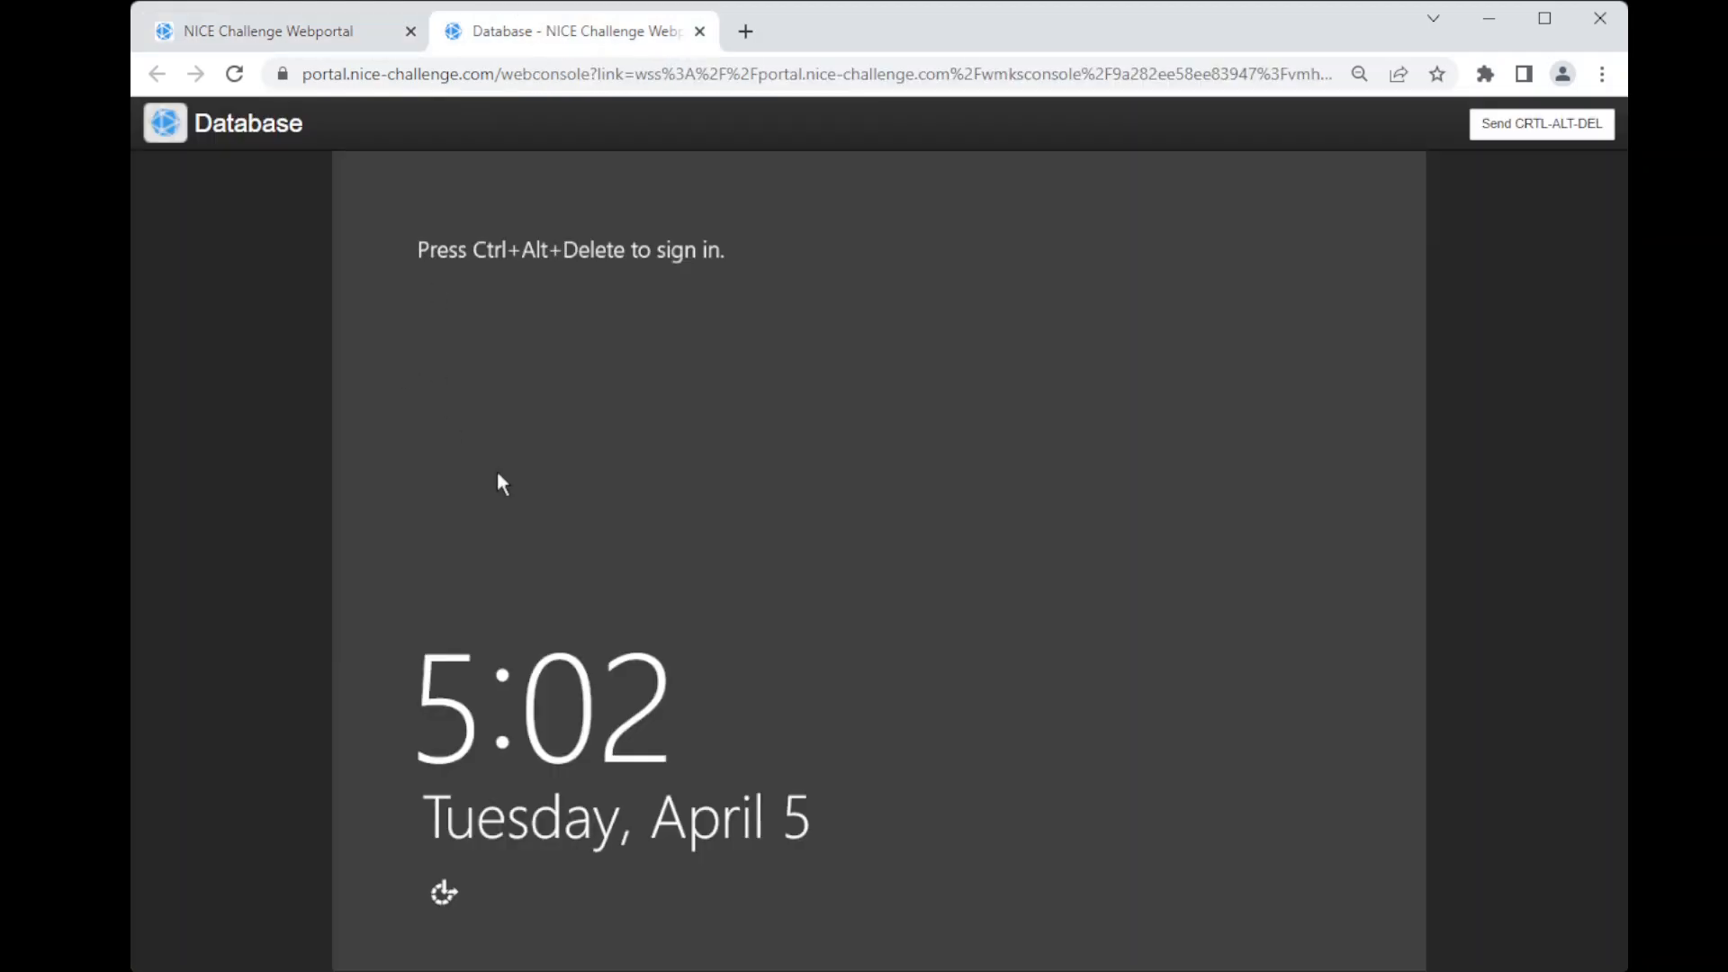
click(1499, 133)
click(1527, 135)
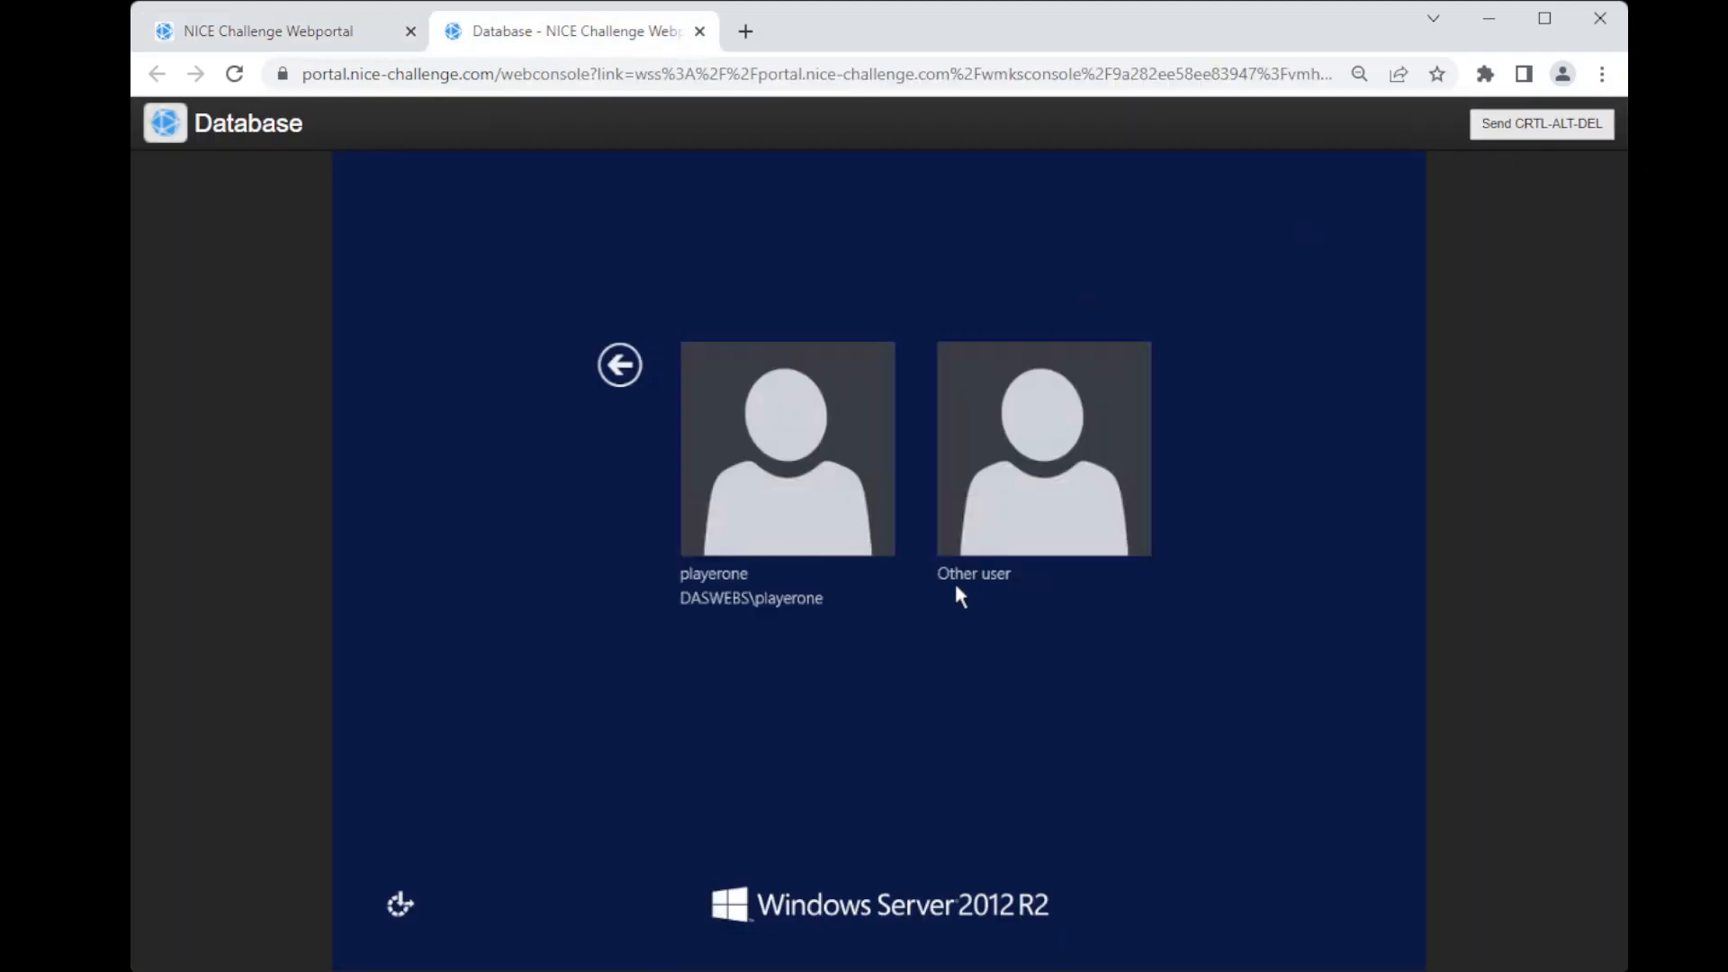
click(732, 407)
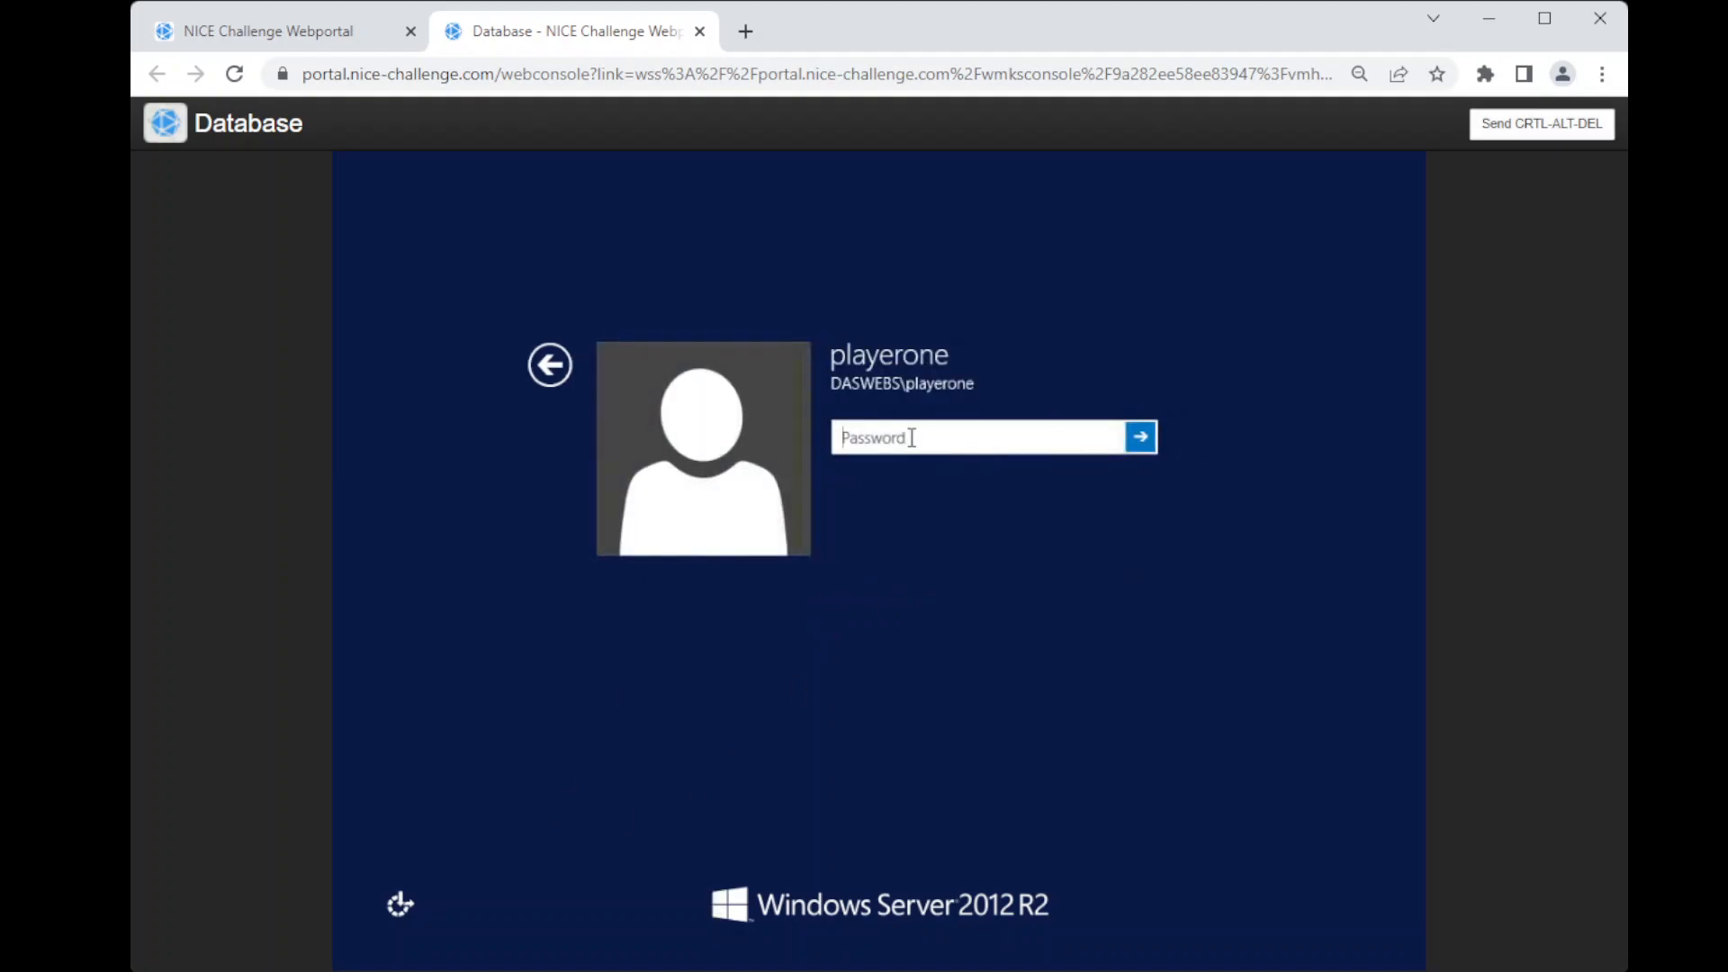
click(912, 437)
text(•••••••••••)
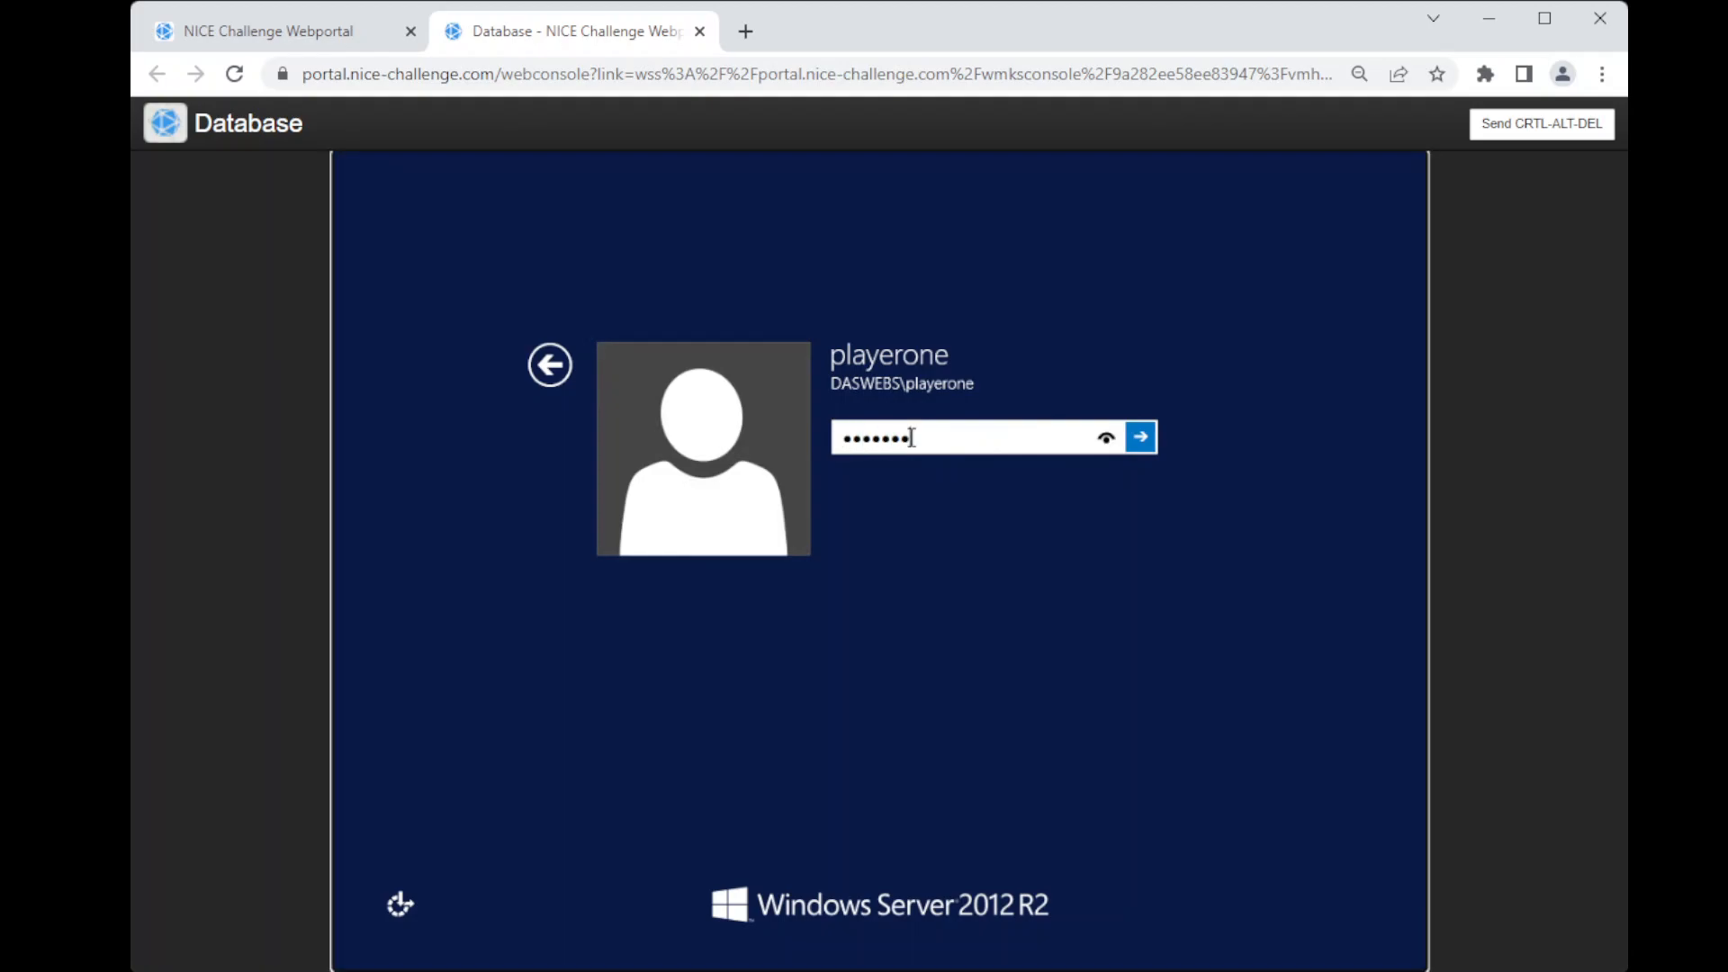
key(Return)
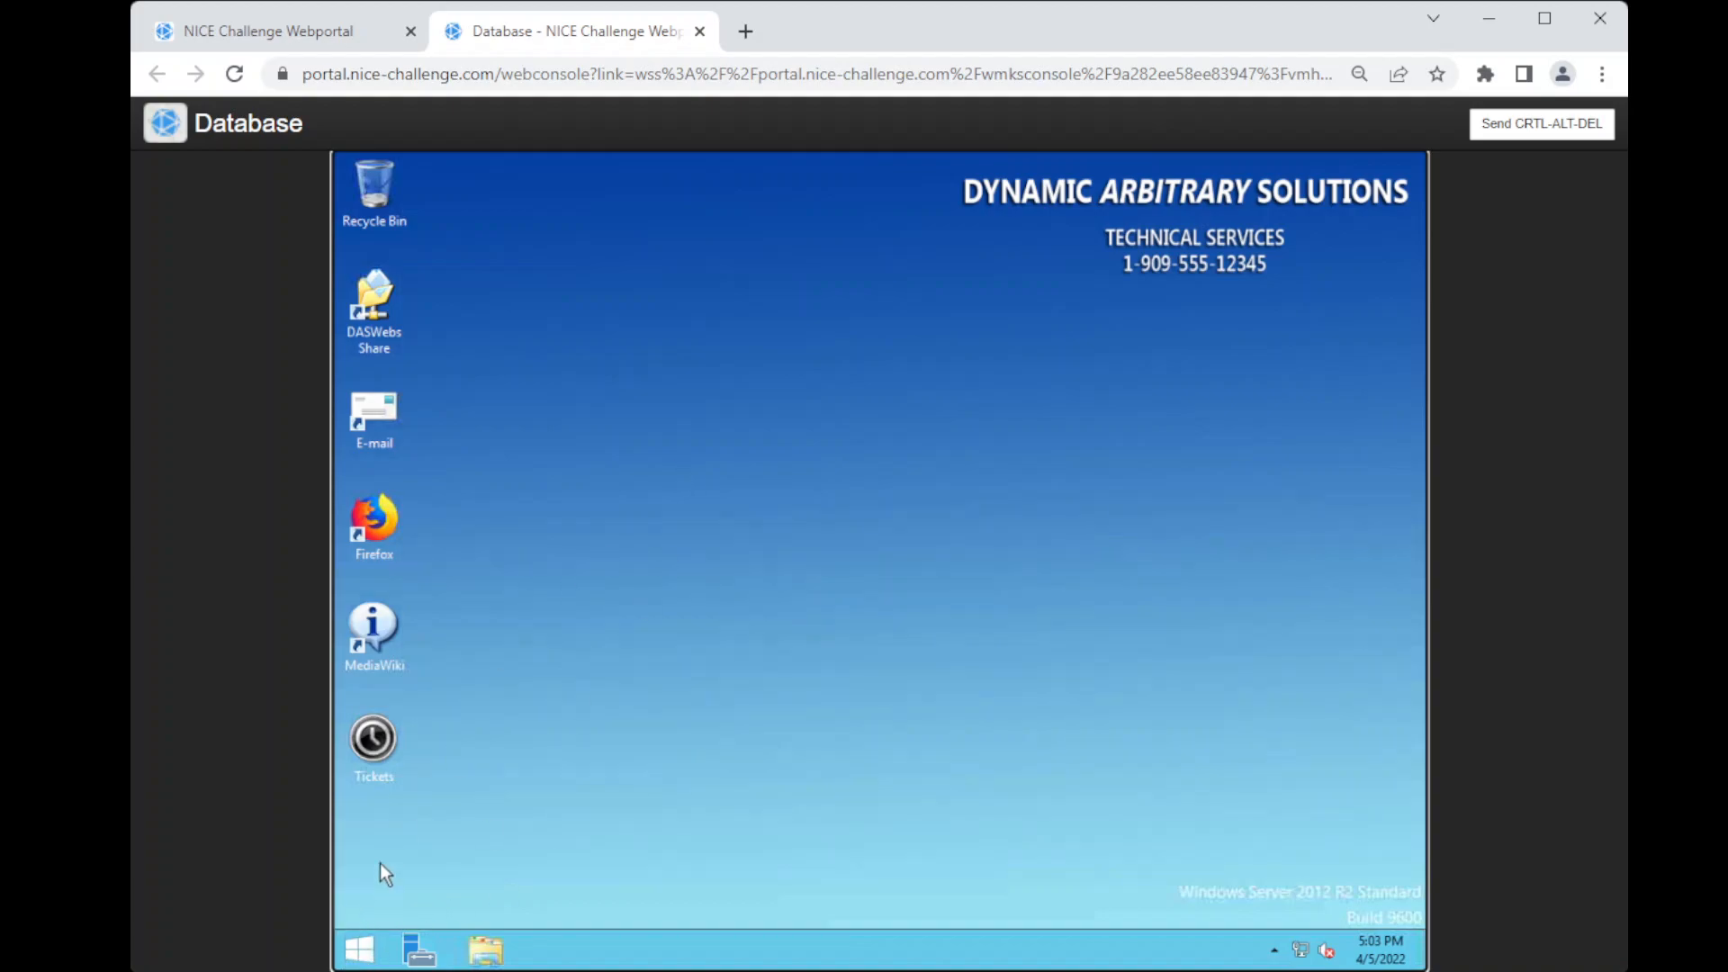
Step: Open a Command Prompt on the Database server and move its window toward the middle of the desktop
click(359, 950)
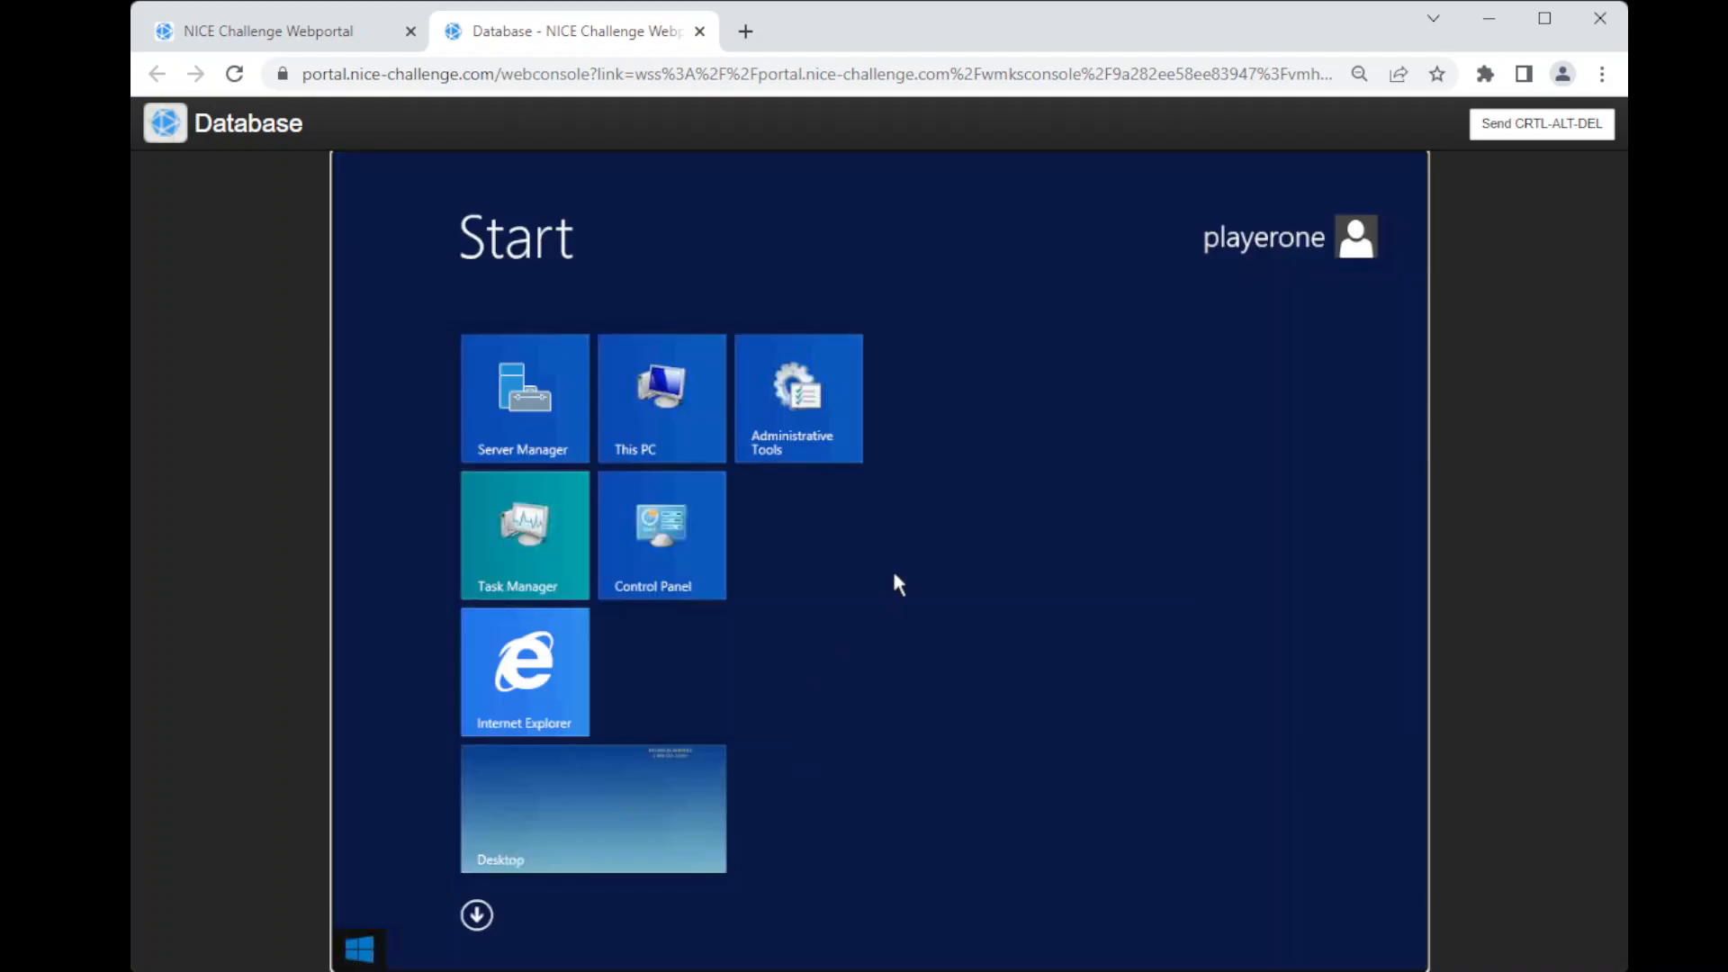
text(cmd)
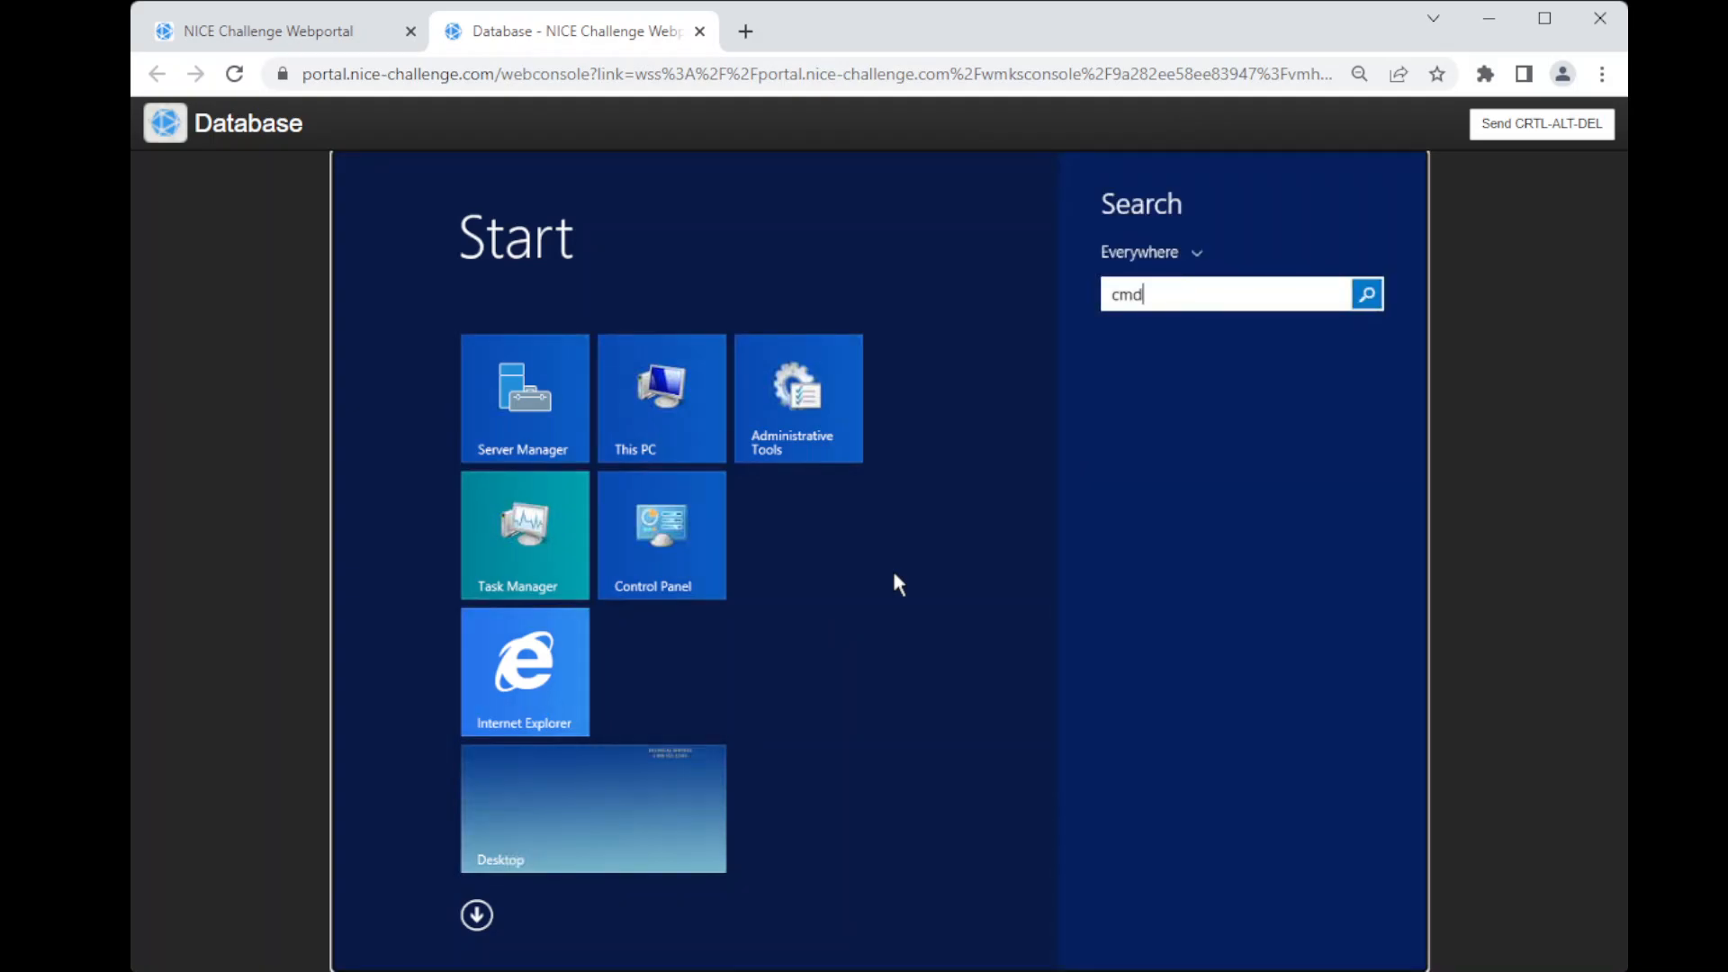
key(Return)
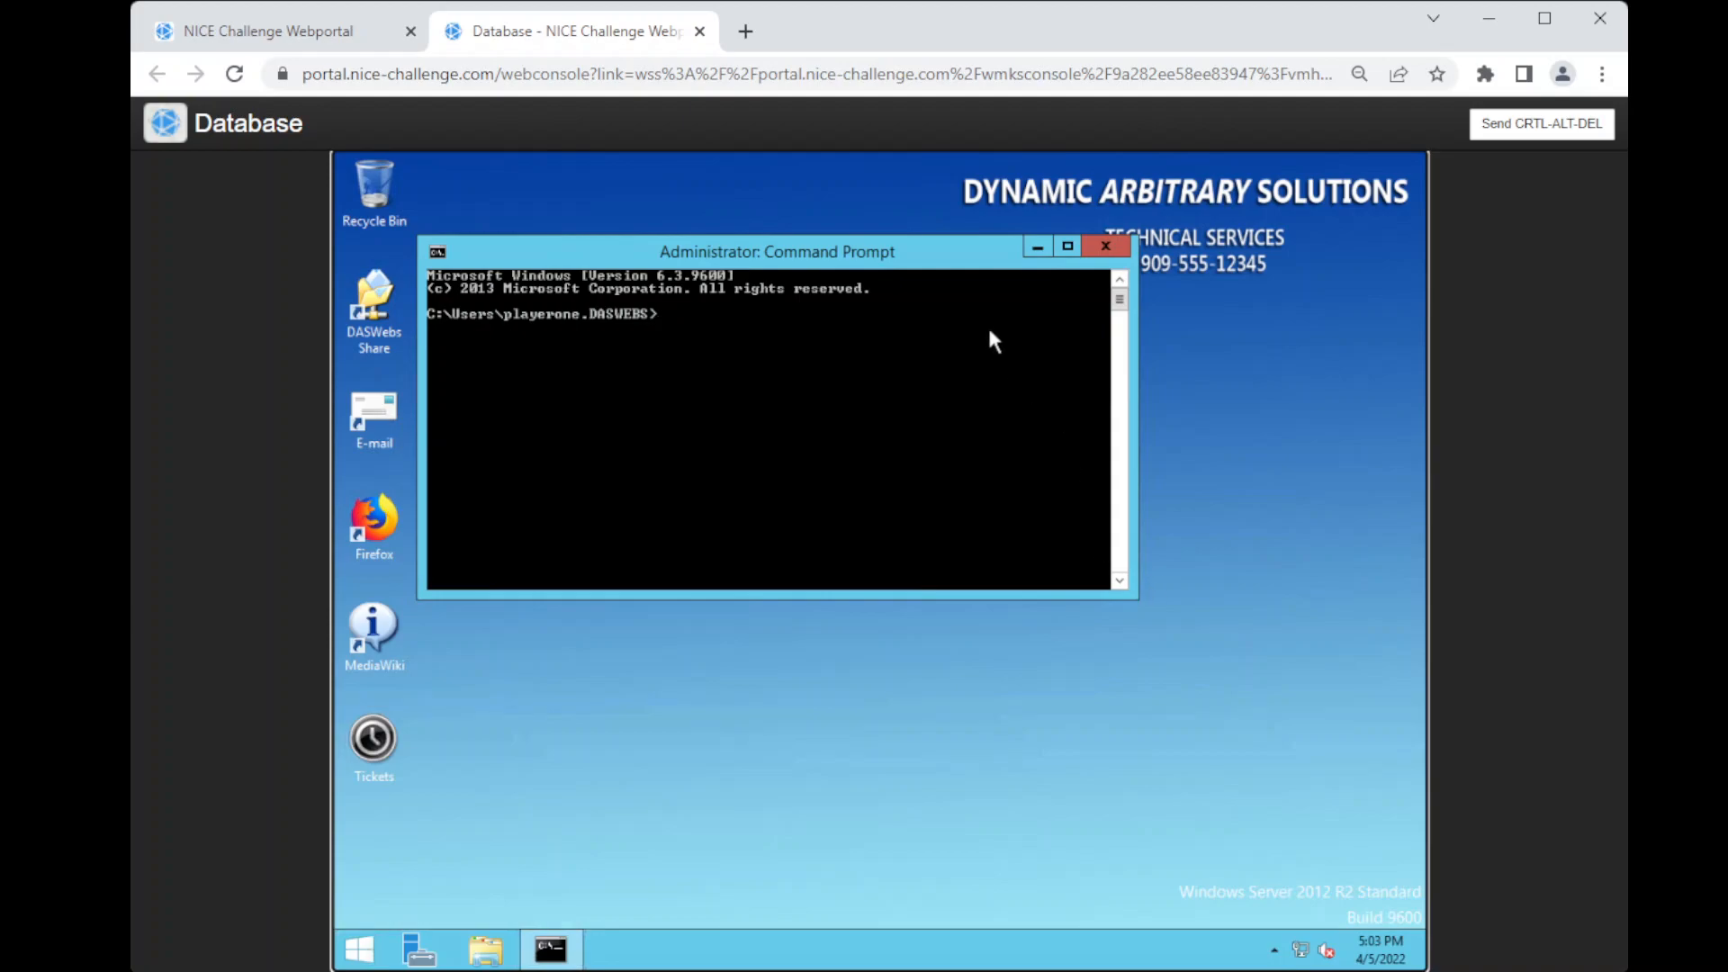
drag(909, 244, 995, 279)
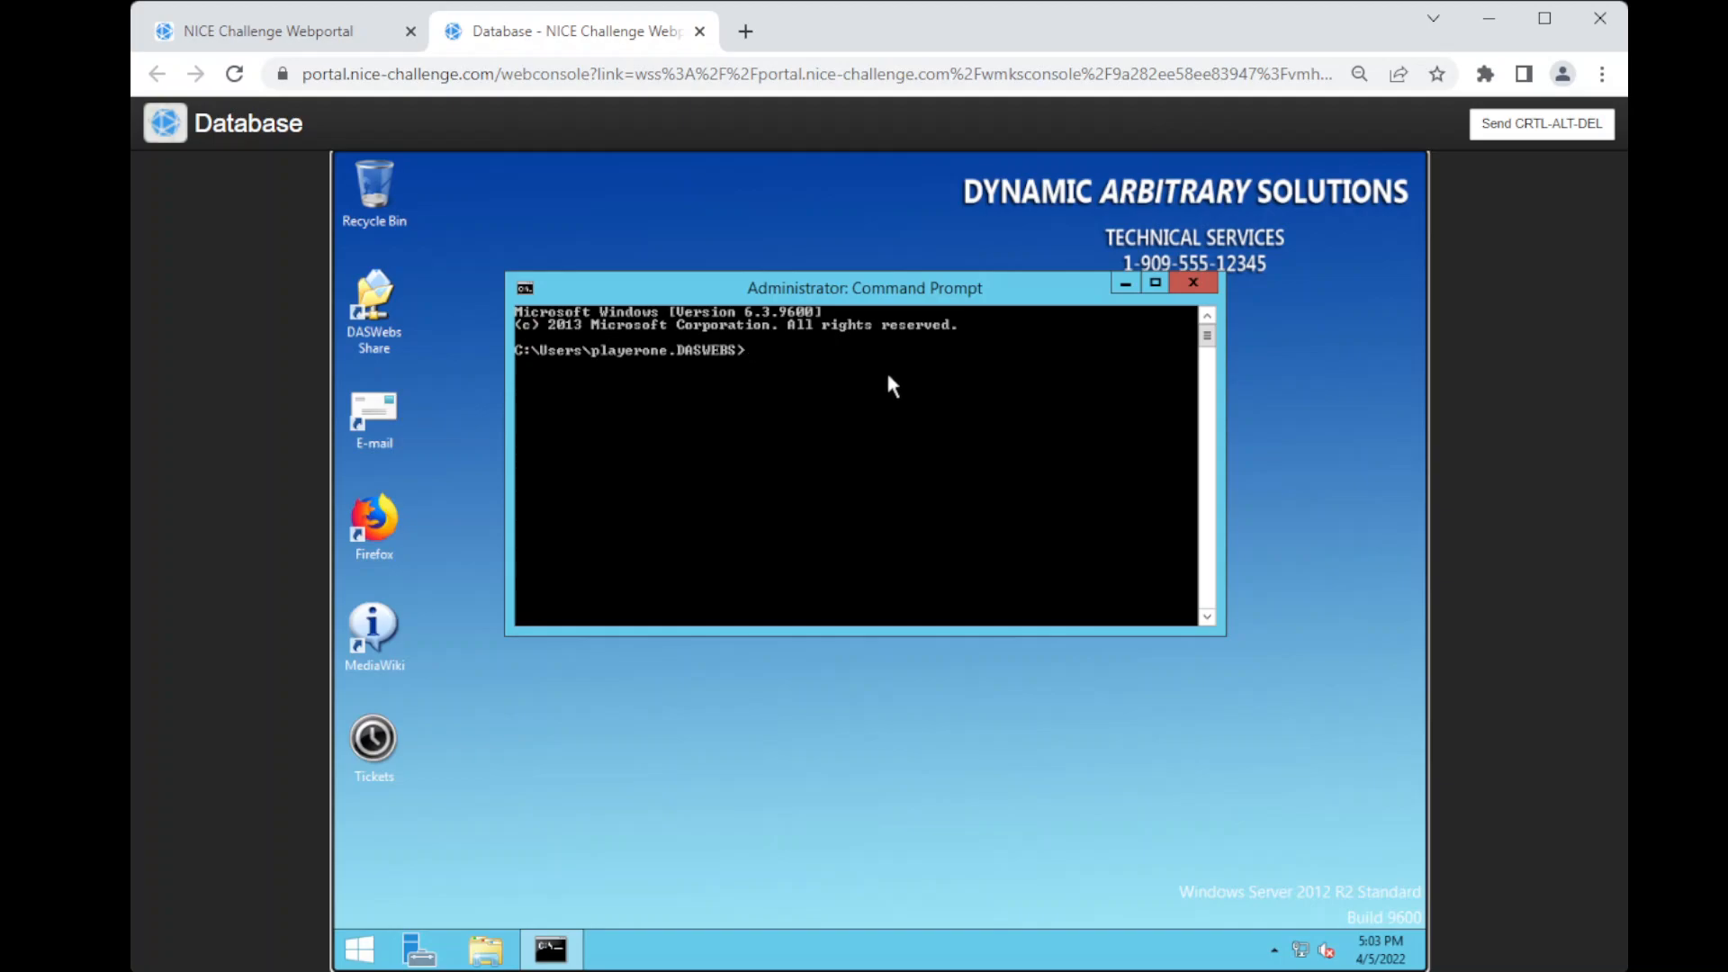
Step: Start the MySQL client as the root user with mysql -u root
text(mysql -u root)
key(Return)
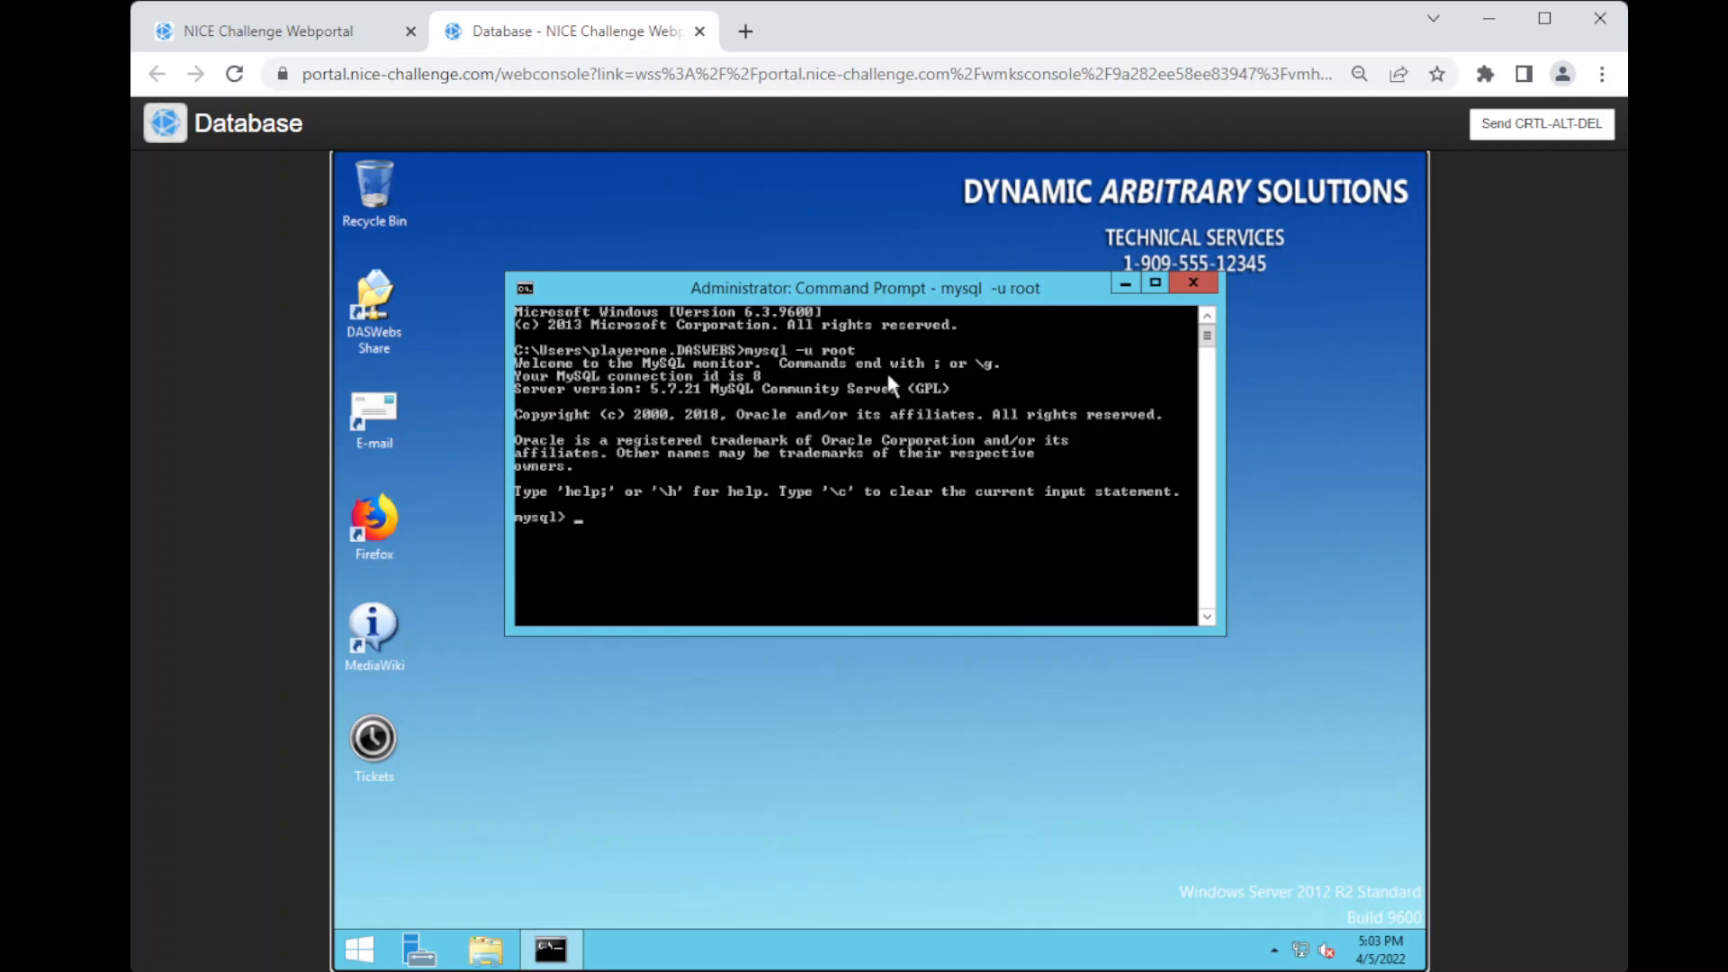
Step: List all databases on the MySQL server with show databases; and exit the MySQL client
text(show databases;)
key(Return)
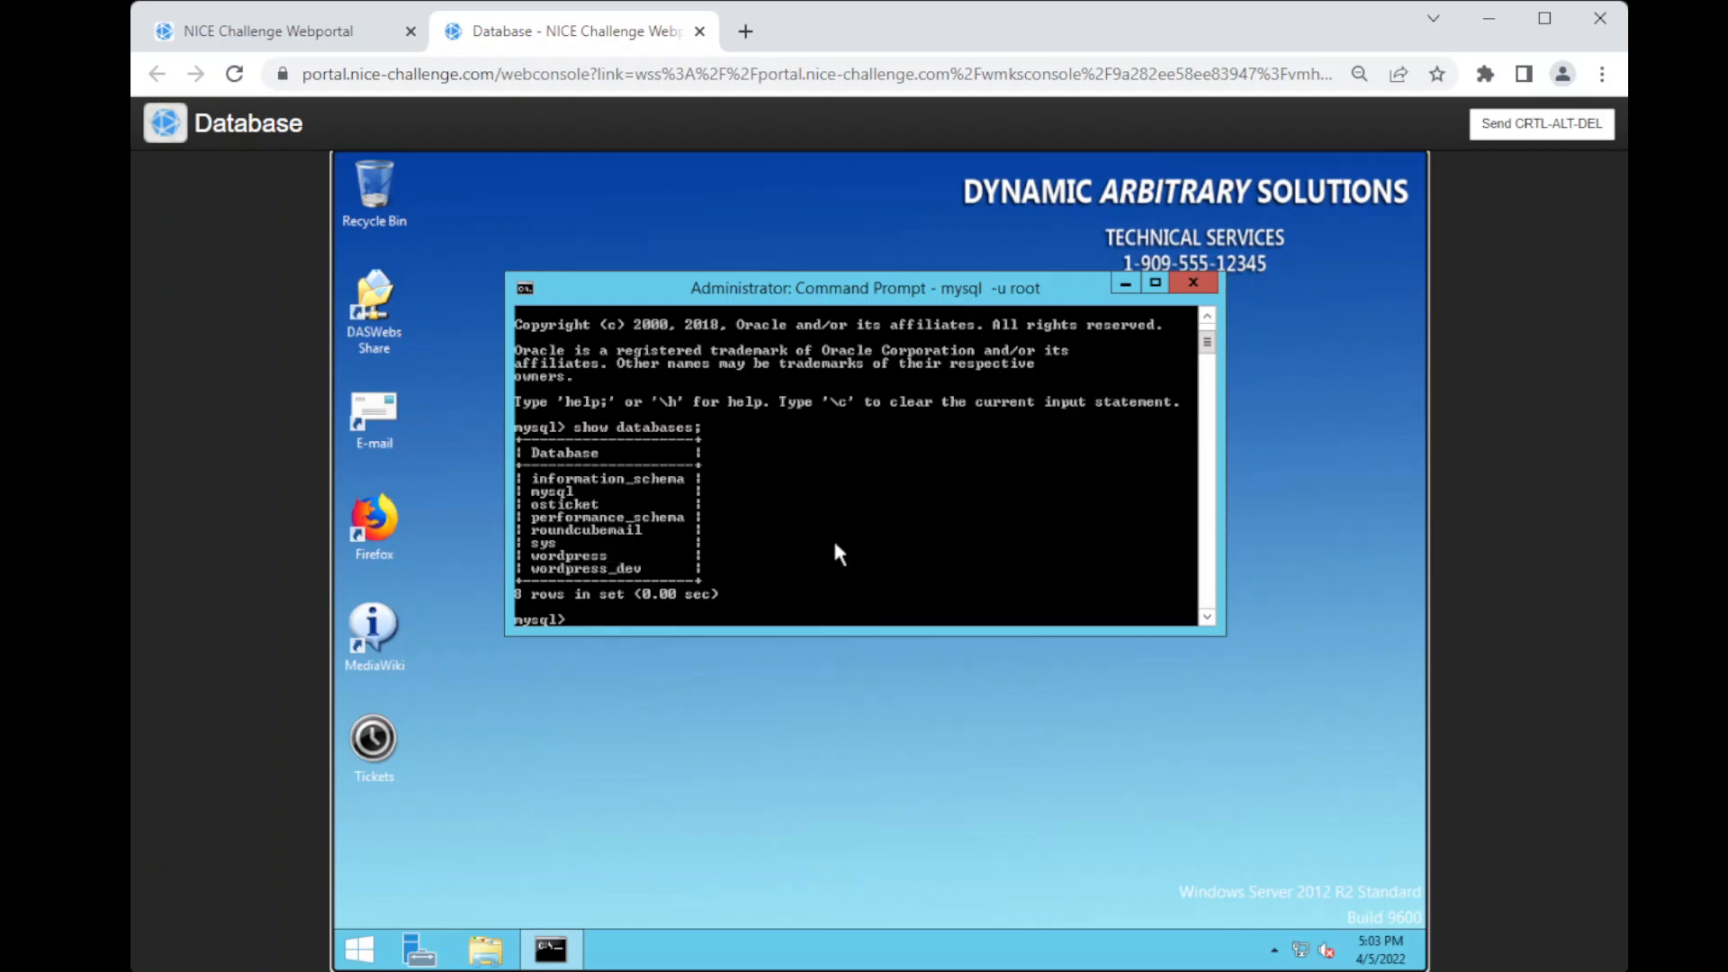
text(exit;)
key(Return)
Step: Back up the wordpress database with mysqldump wordpress --result-file=word_dump.sql, and list the current folder's files with ls
text(my)
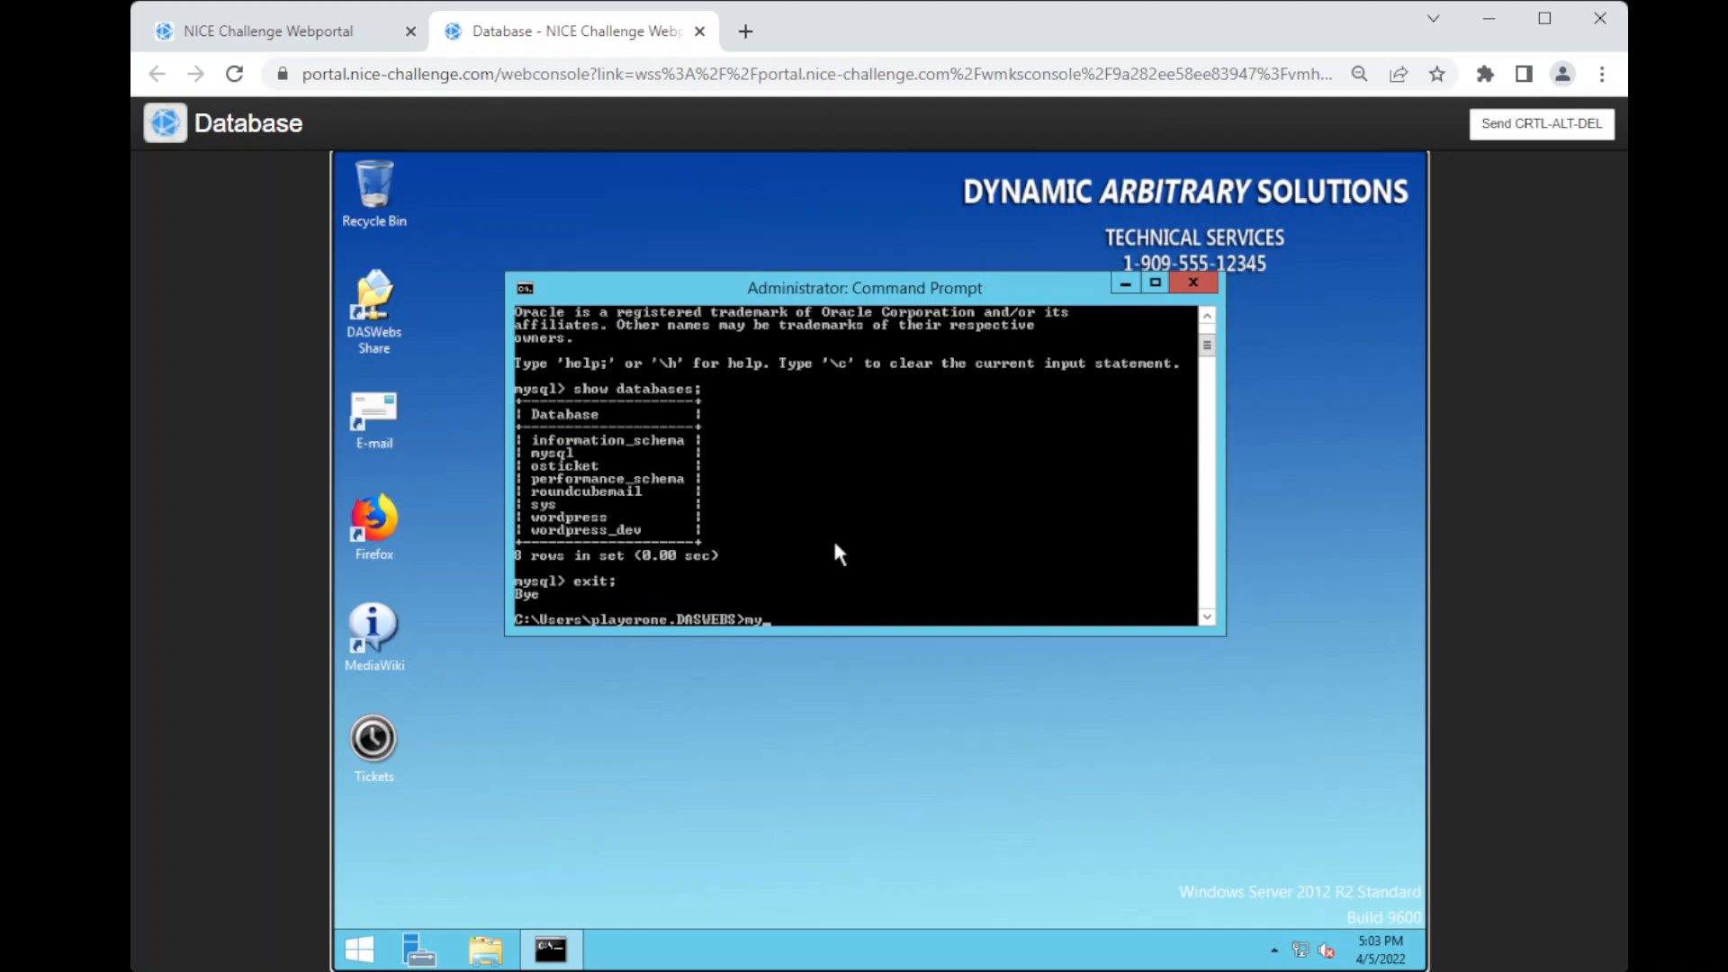
text(sqldump wordpress --result=)
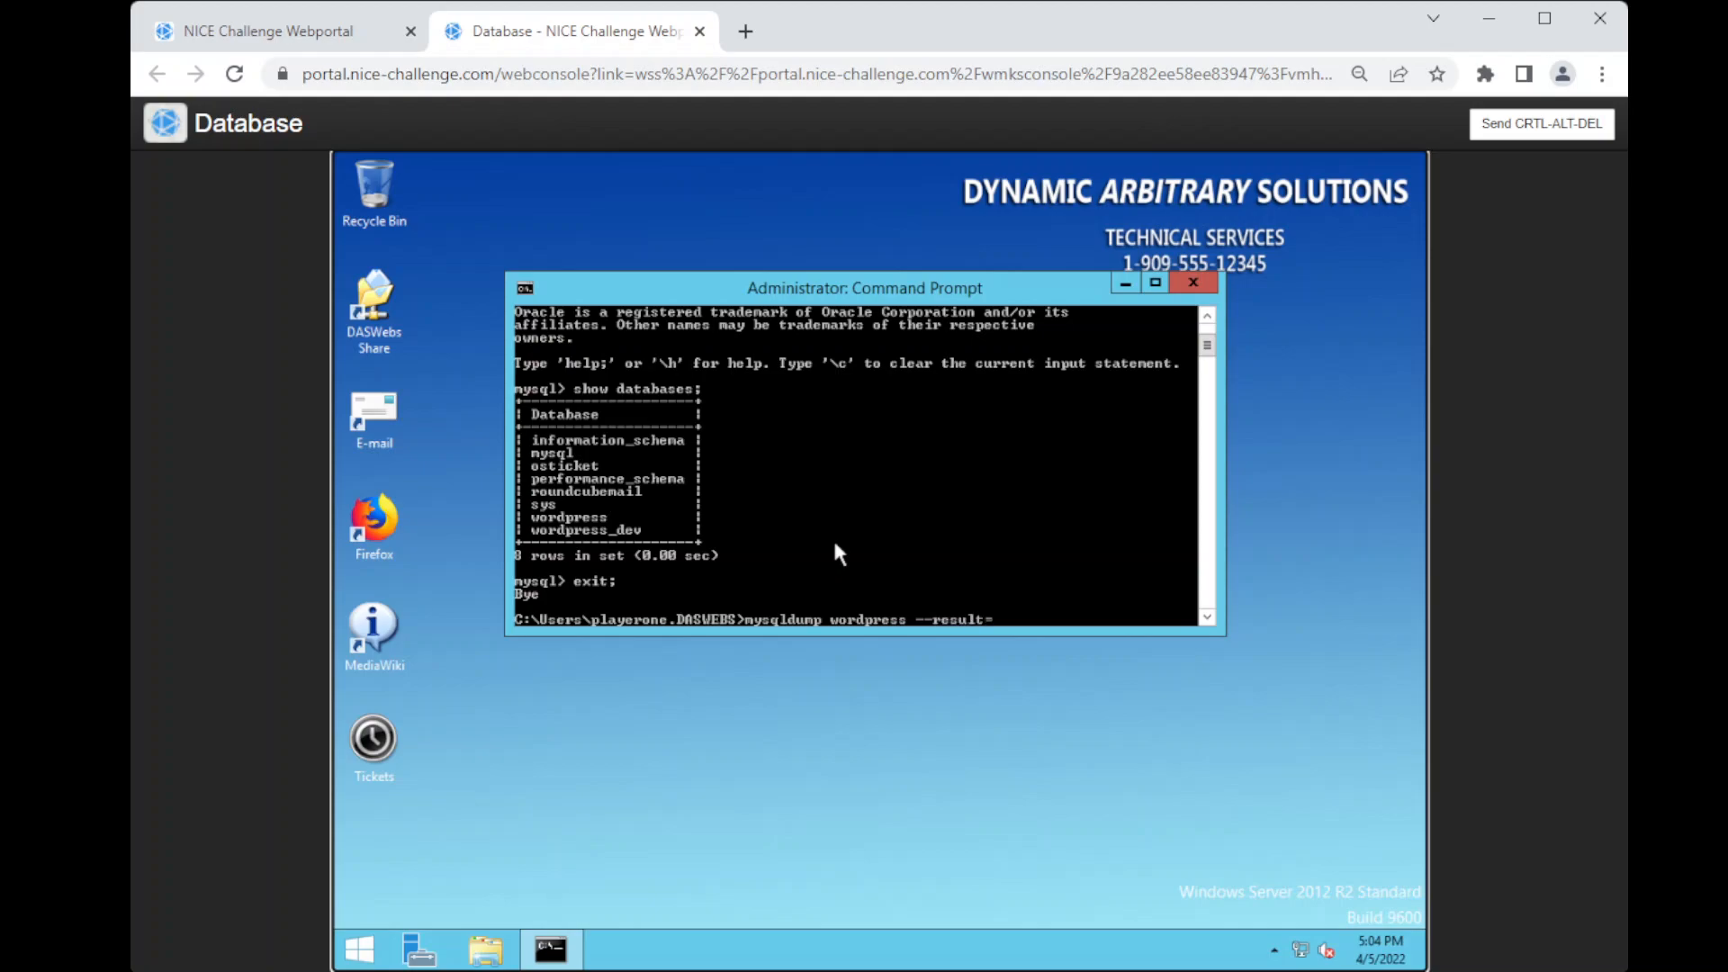
key(BackSpace)
text(-file=word_dump.sql)
key(Return)
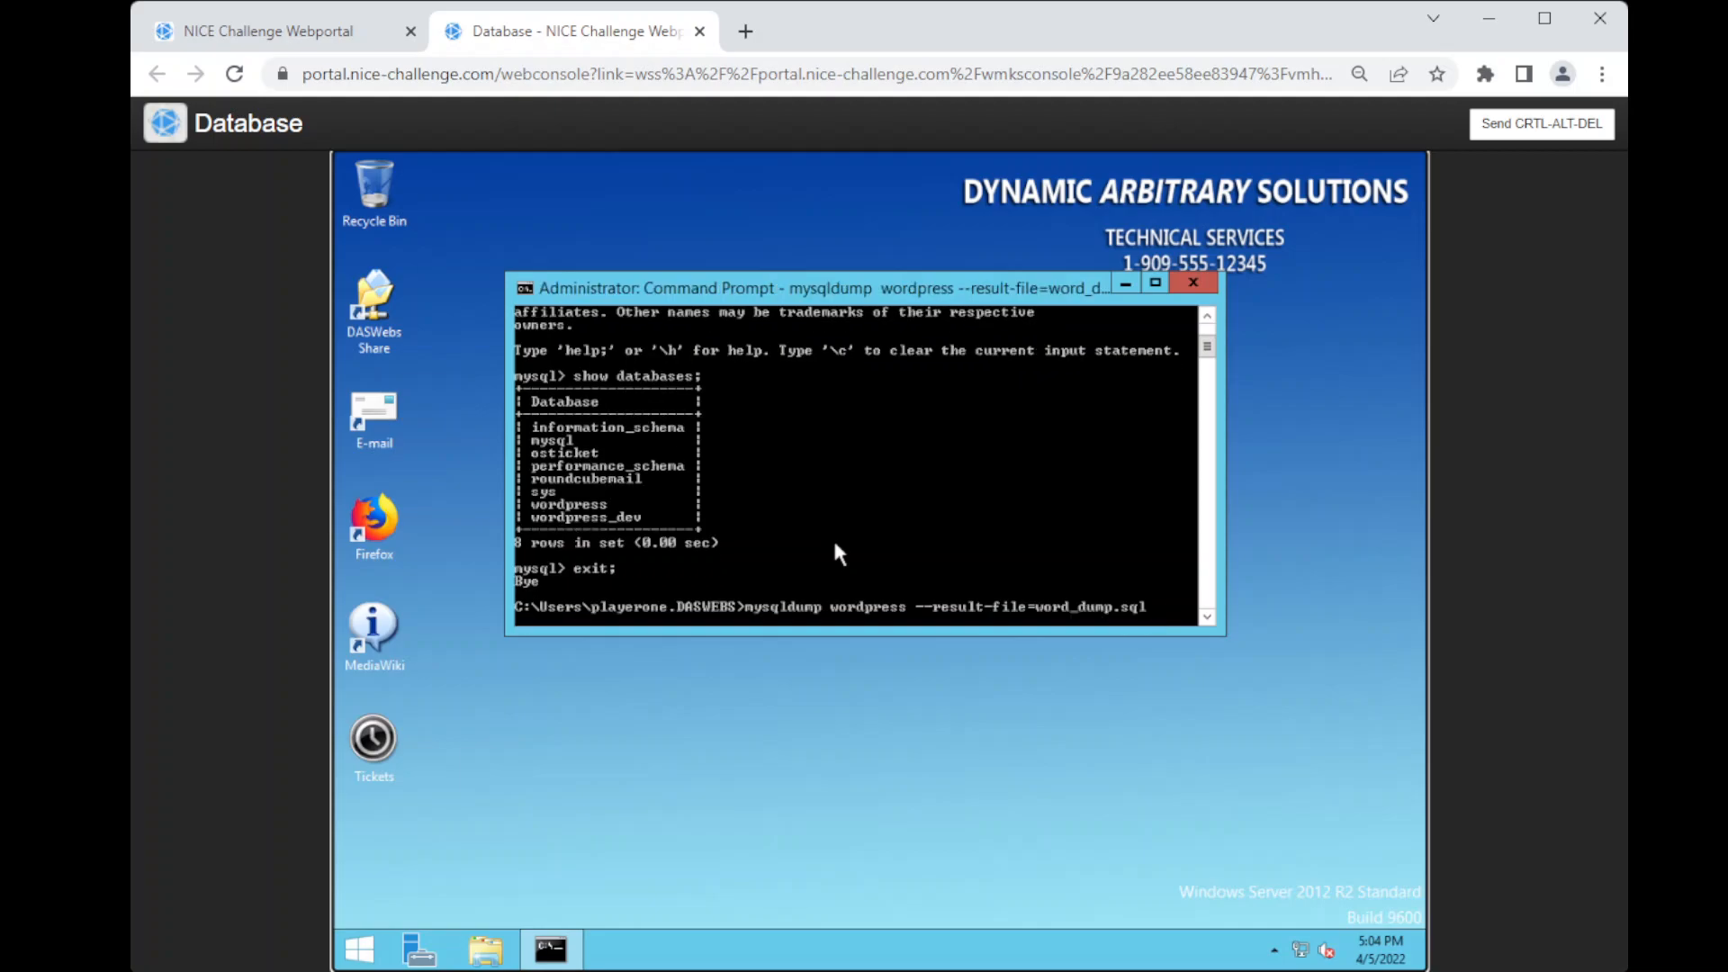
text(ls)
key(Return)
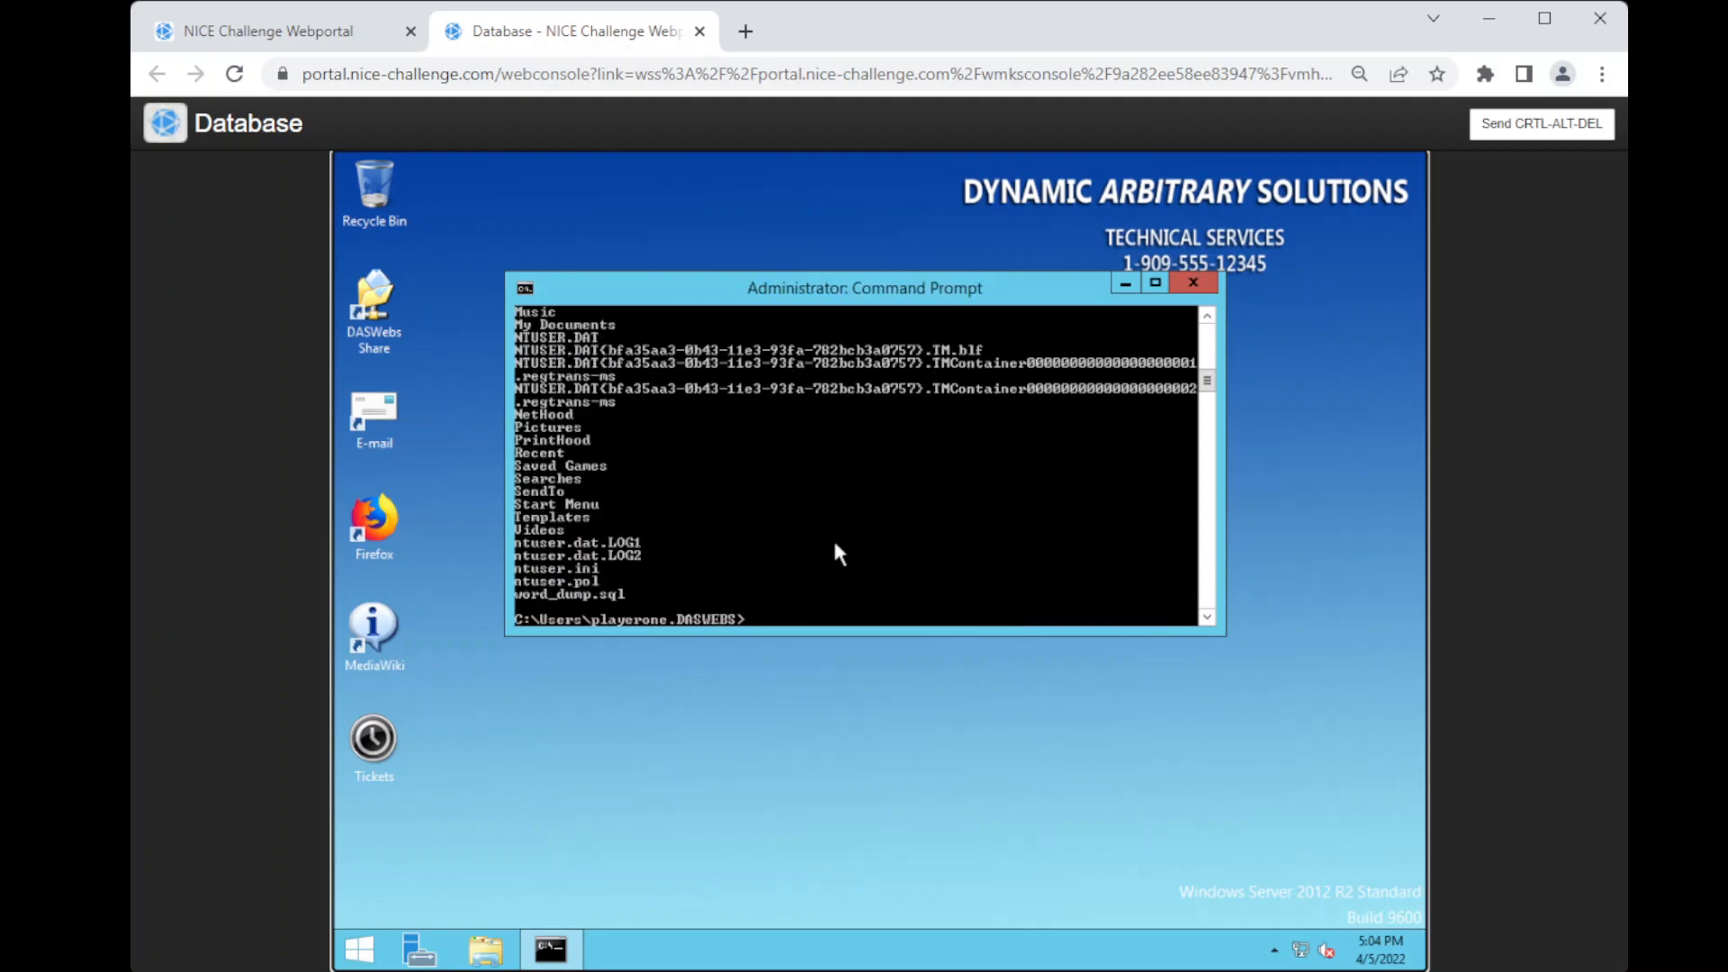
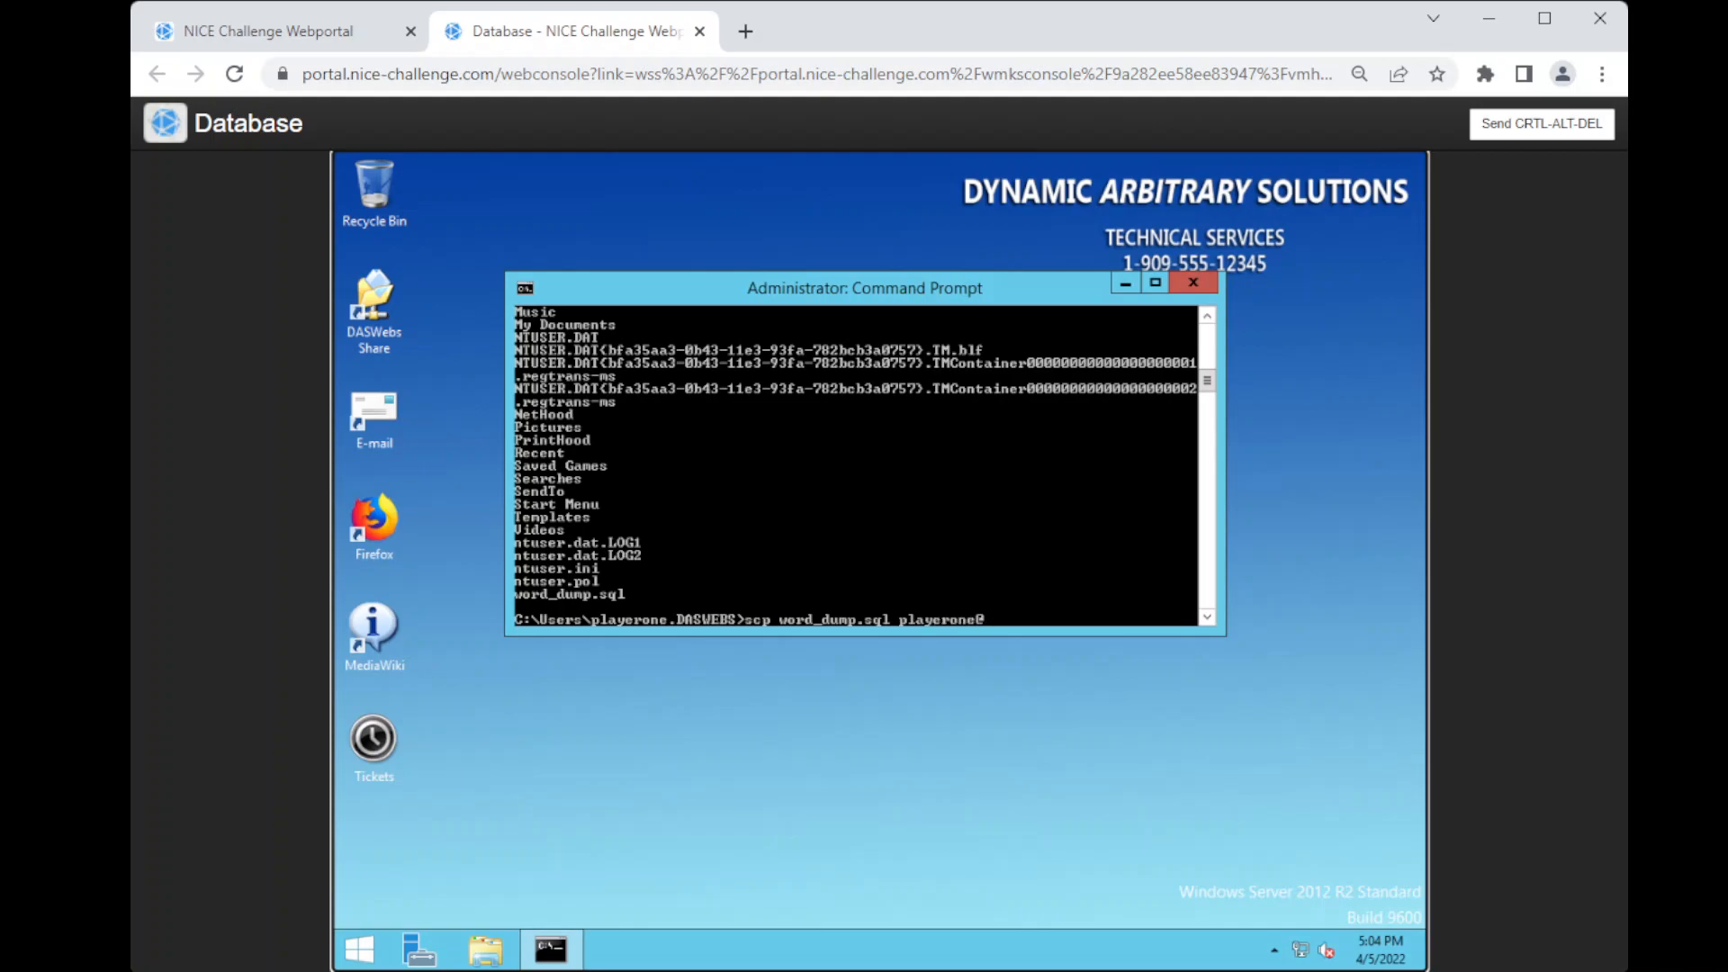
Step: Look up the Debian Backup server's IP address in the challenge's meeting notes and return to the Database server console
click(320, 30)
scroll(468, 685, down, 2)
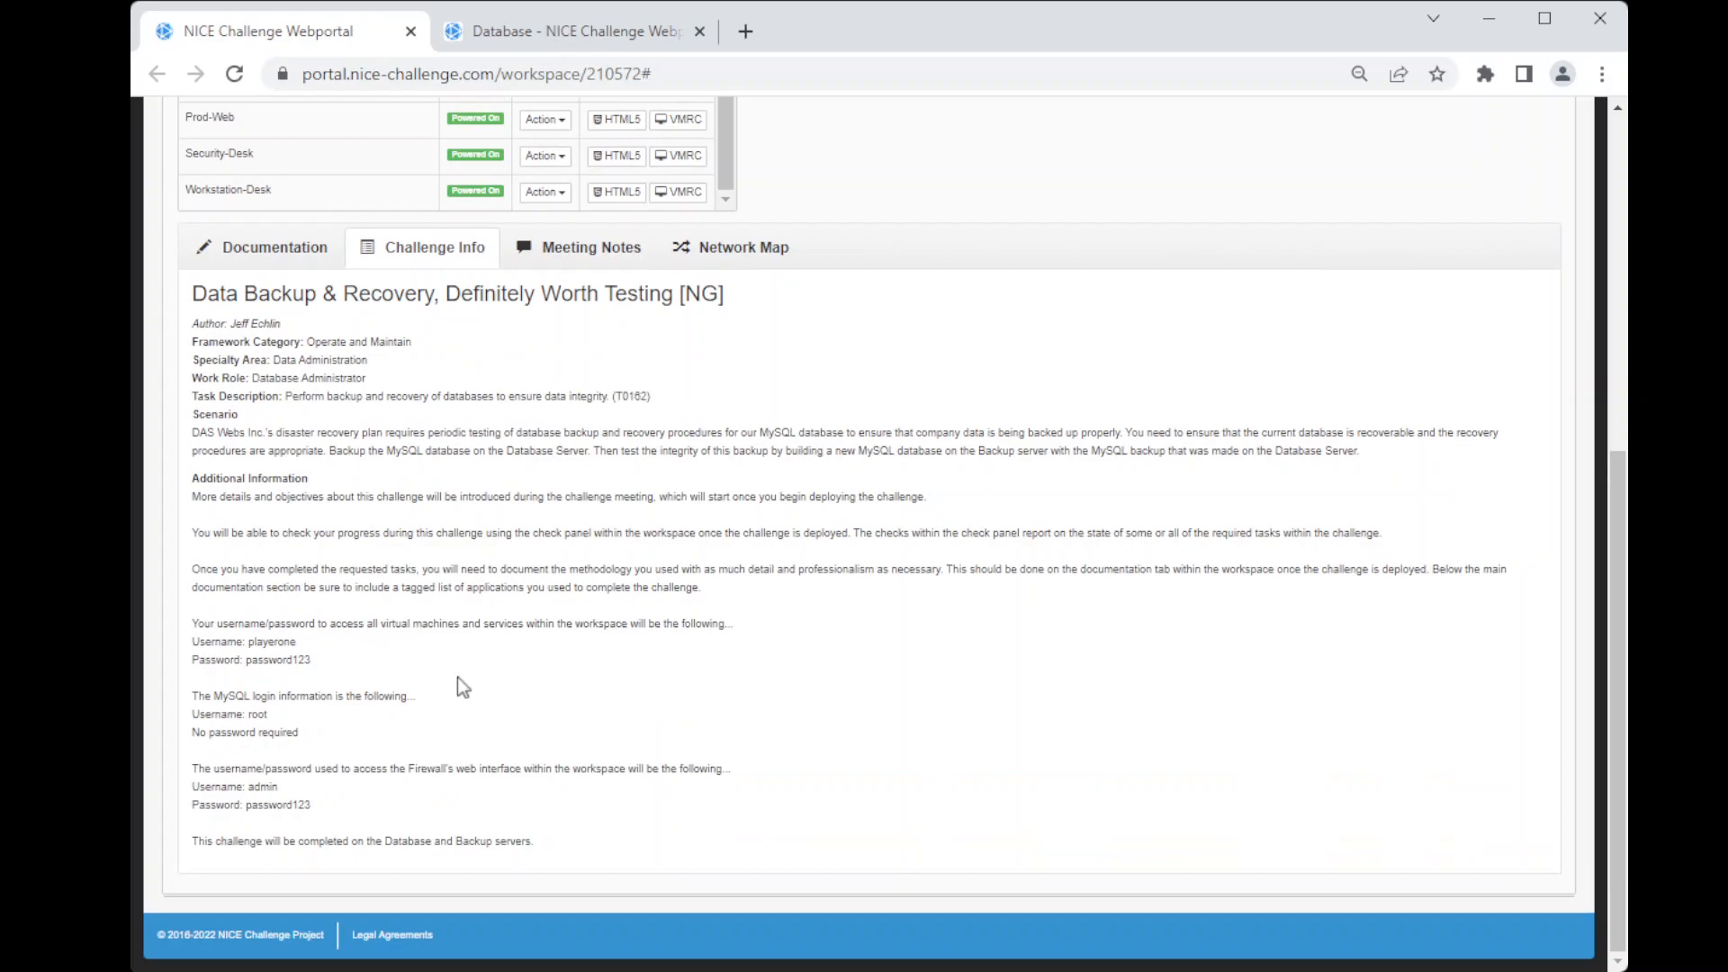
click(583, 251)
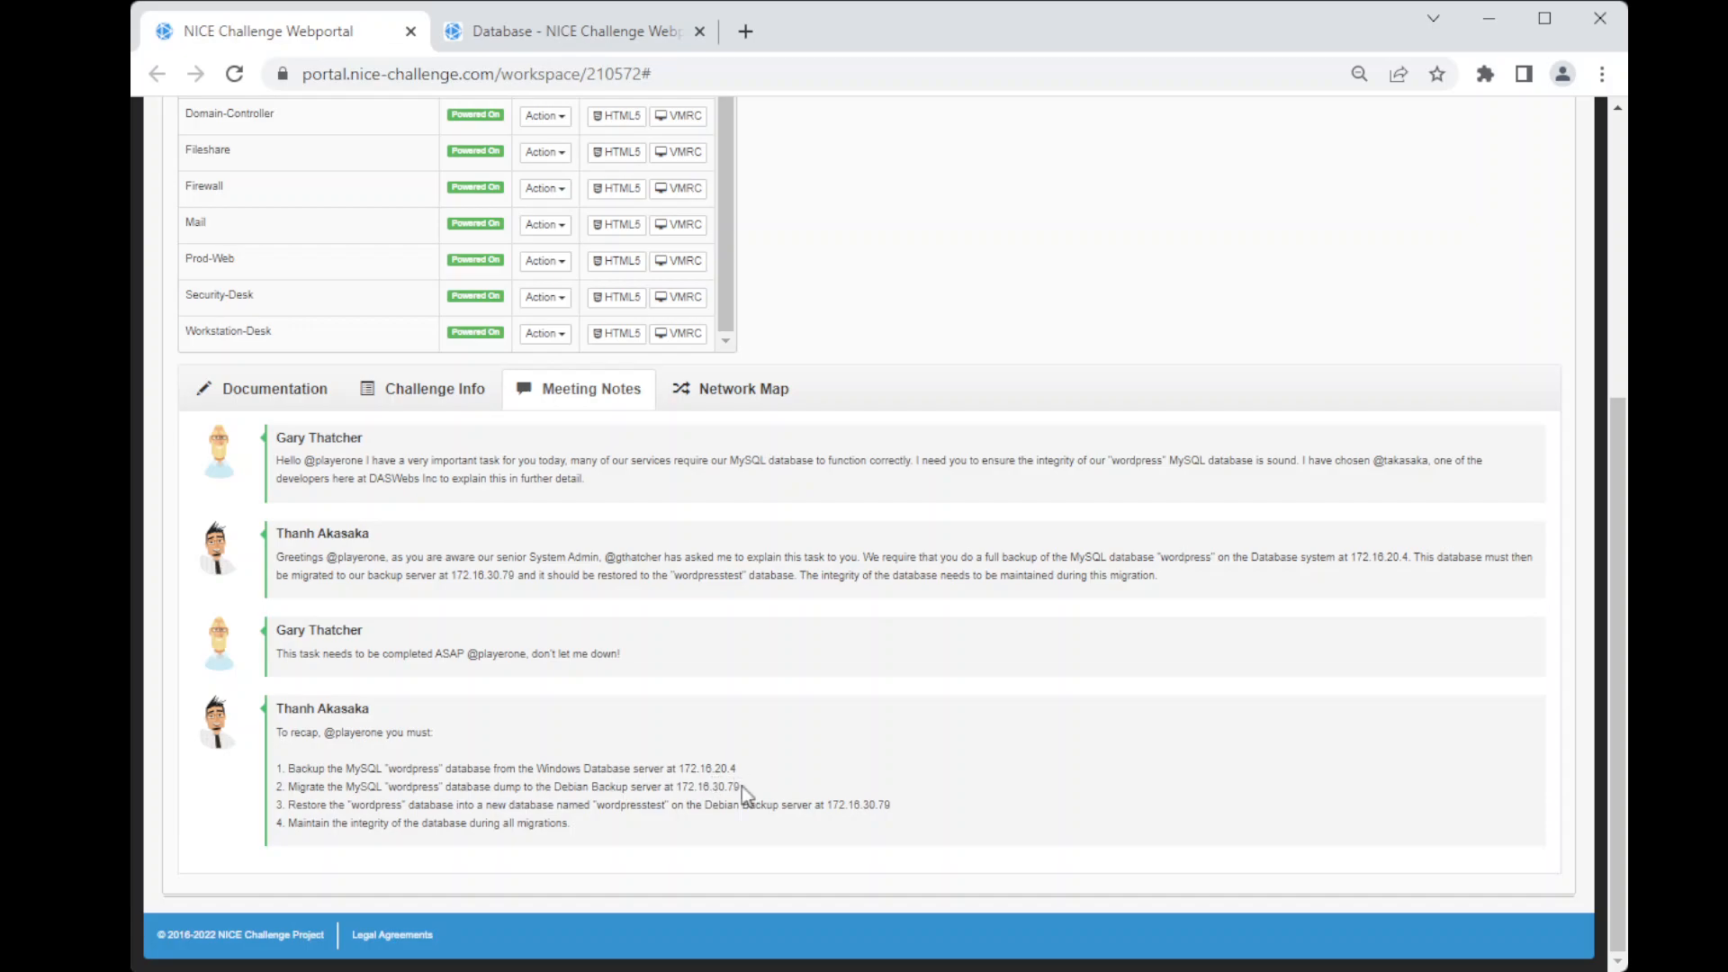
click(609, 39)
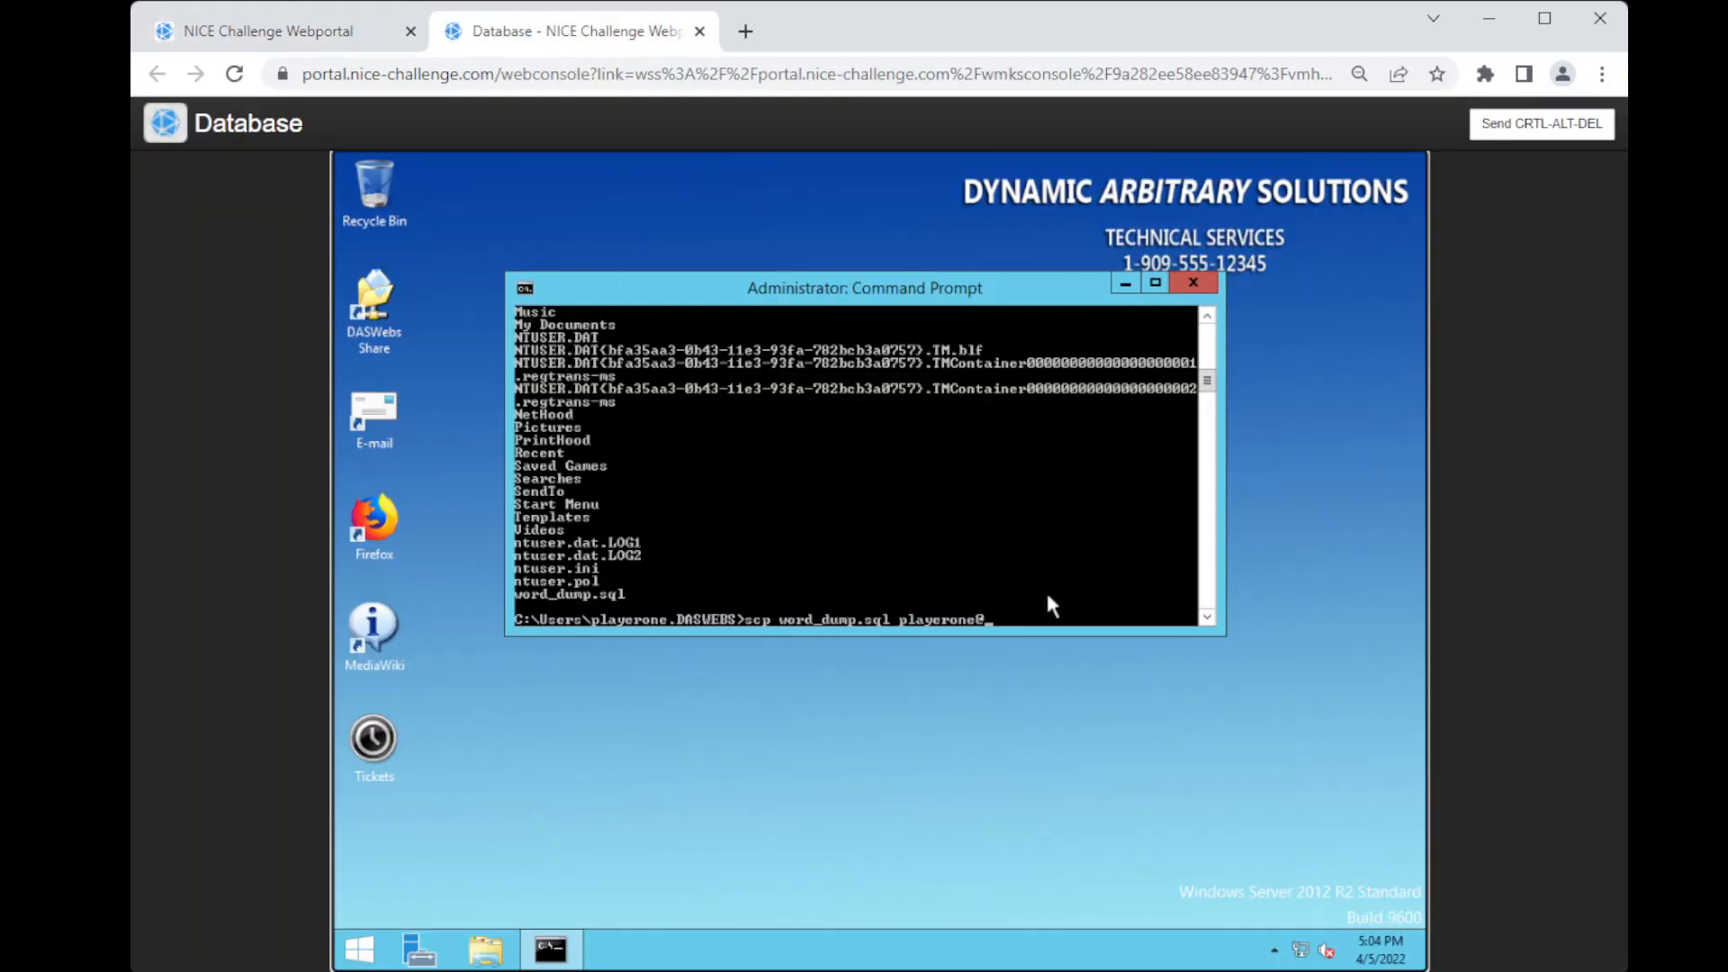
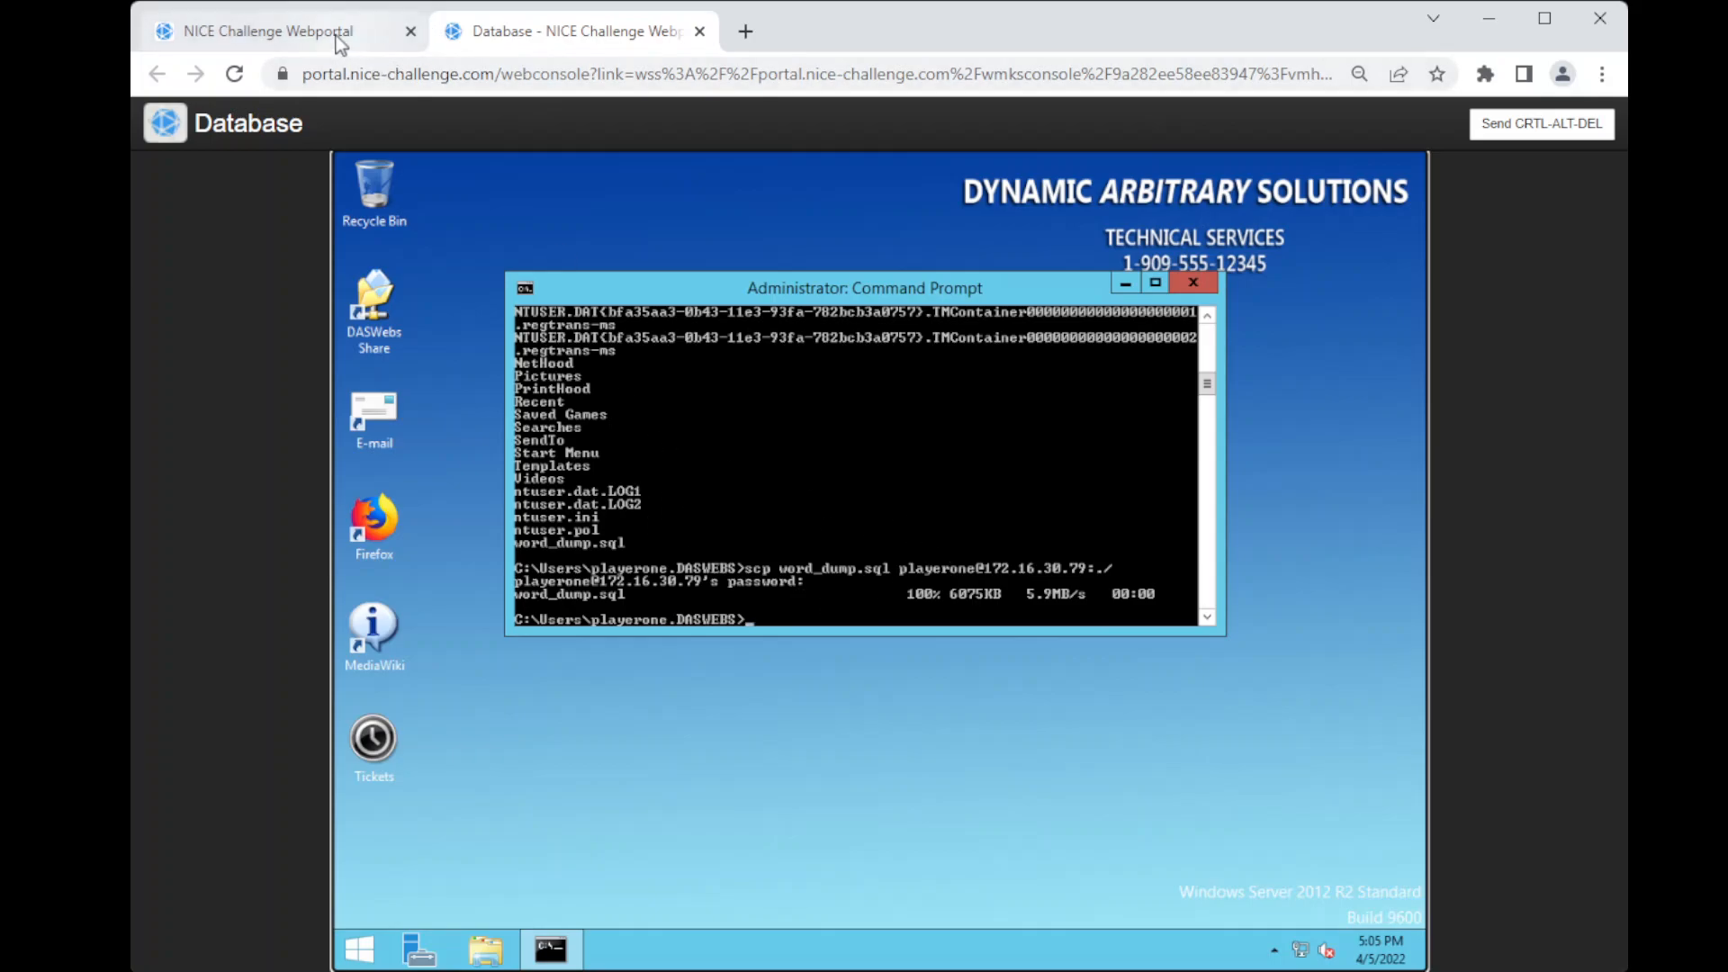
Step: Log in to the Backup machine's HTML5 console as playerone with the account password and list the home directory's files
click(340, 38)
scroll(450, 328, up, 2)
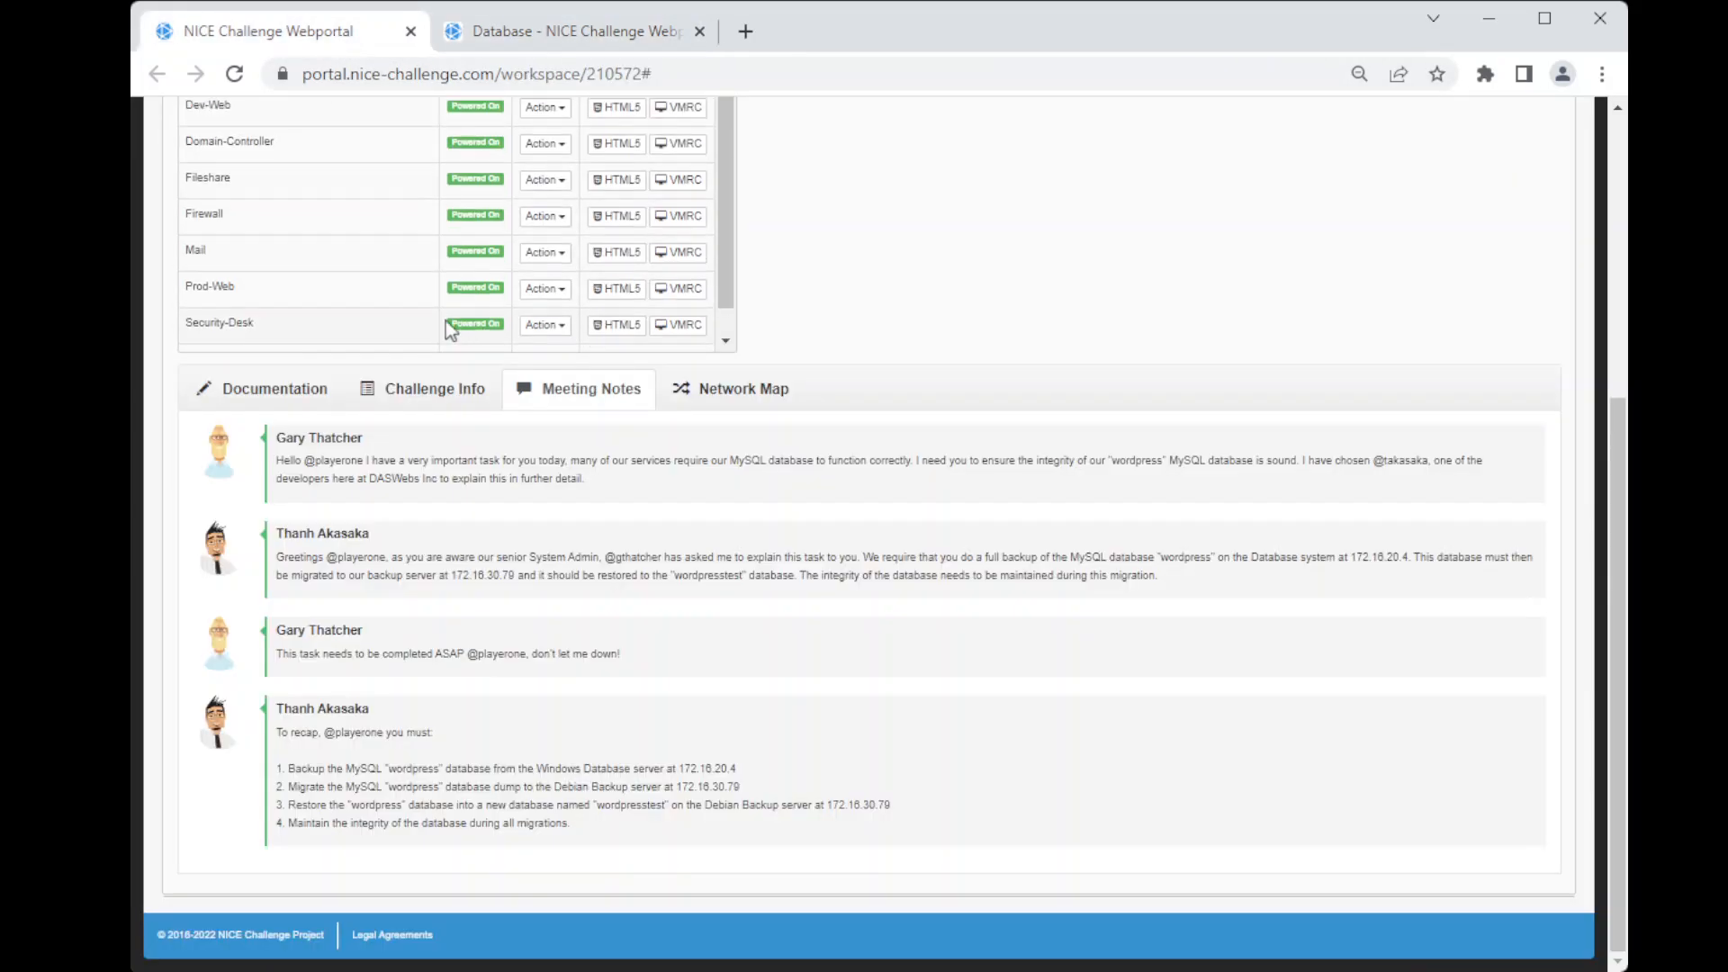
scroll(664, 355, up, 3)
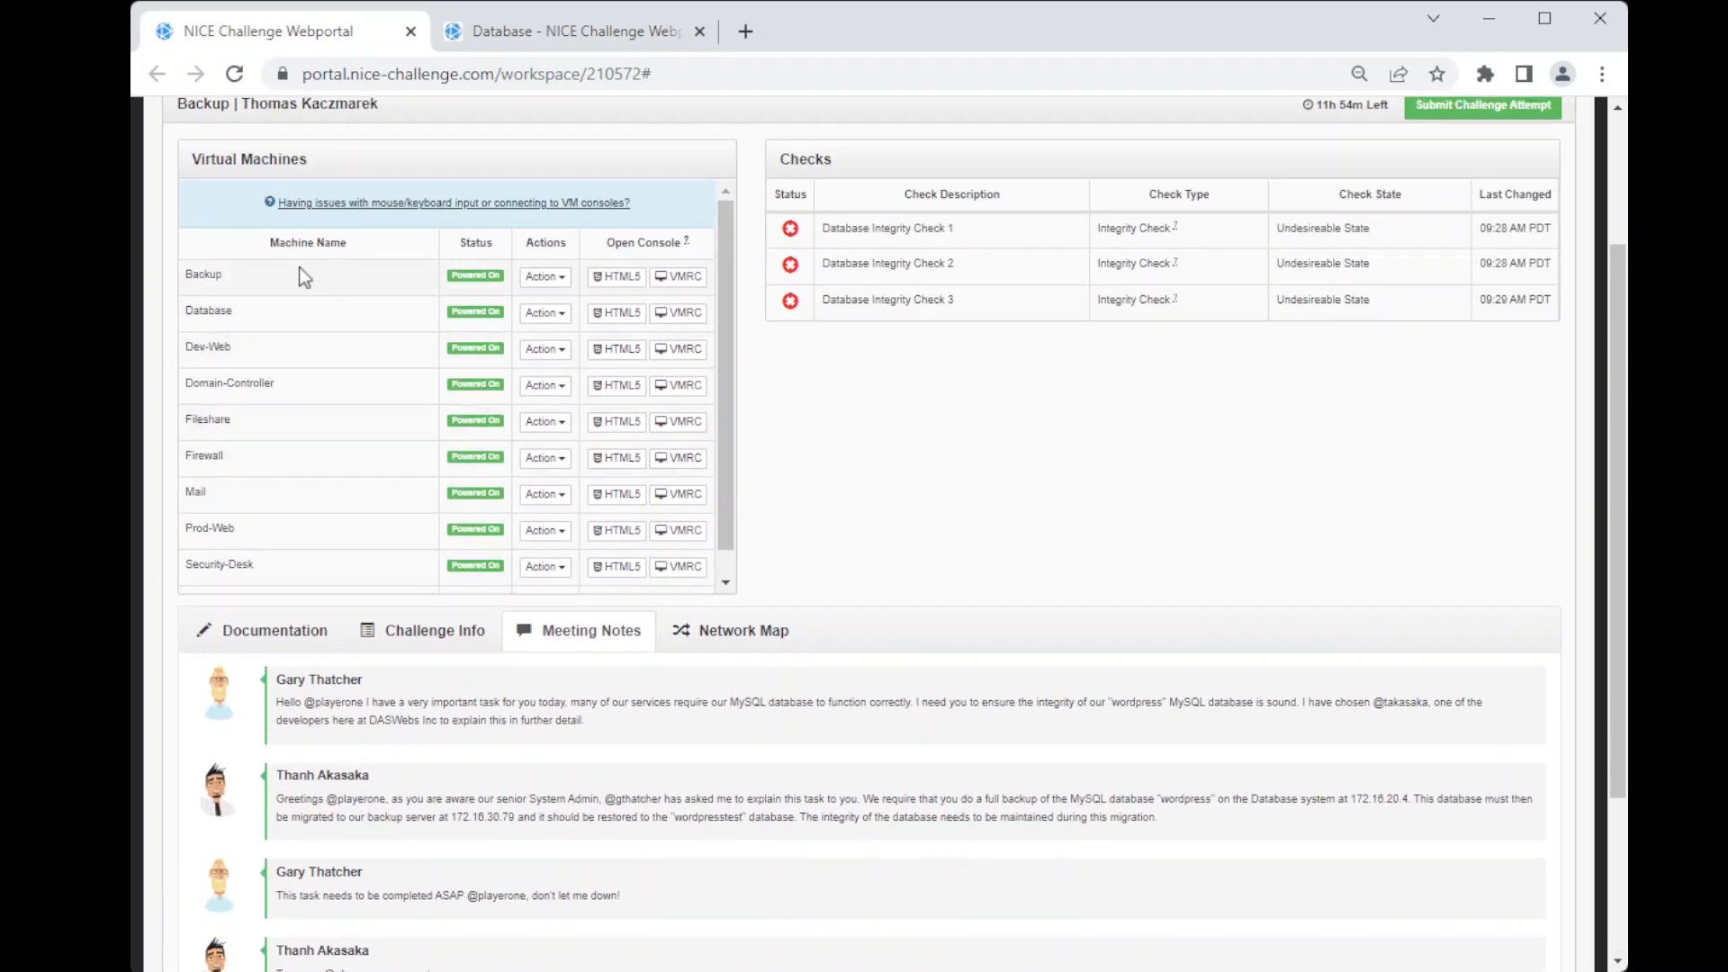
click(617, 277)
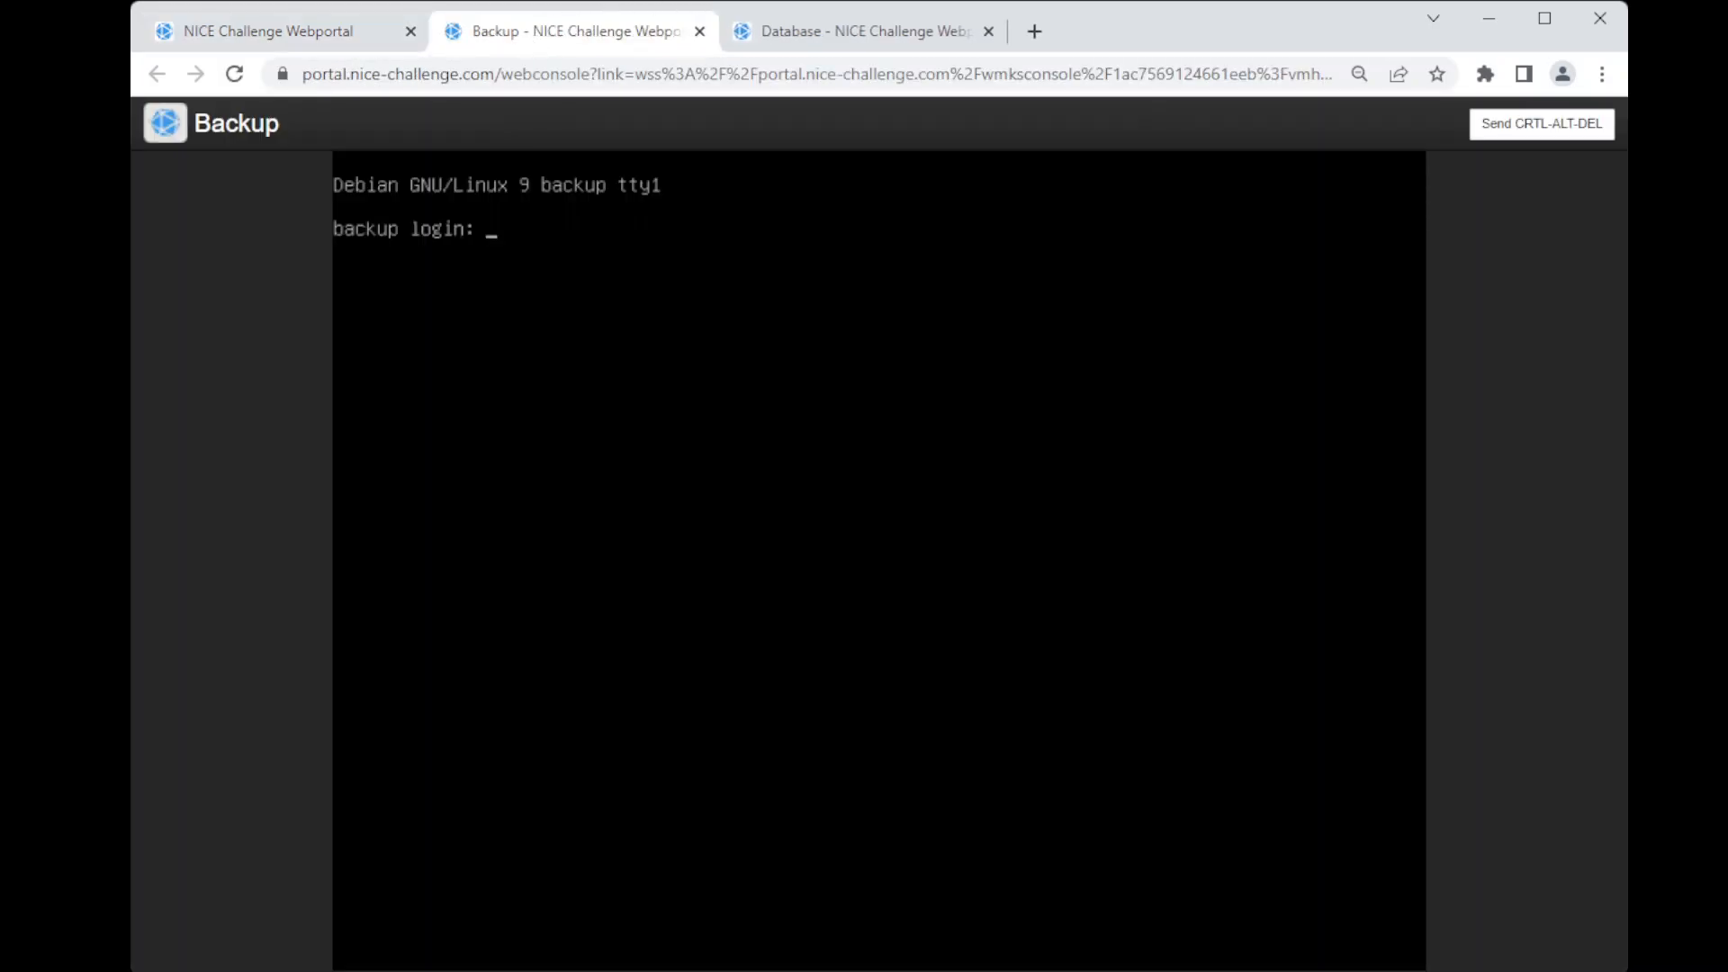
text(pl)
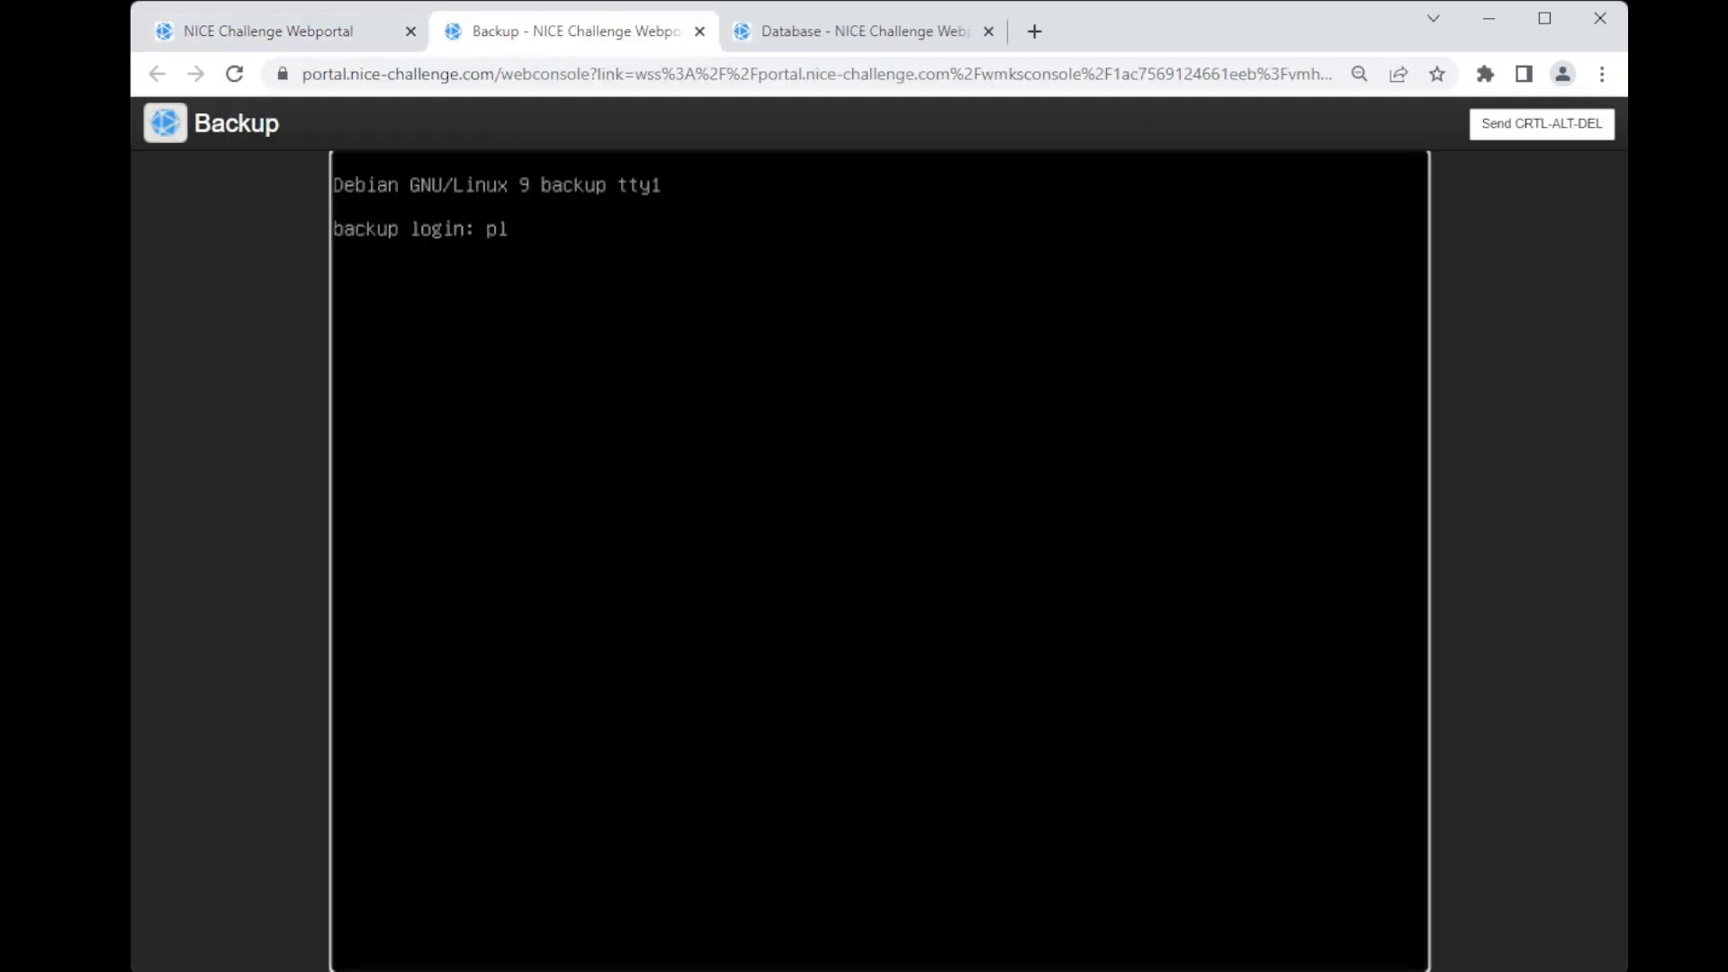
text(ayerone)
key(Return)
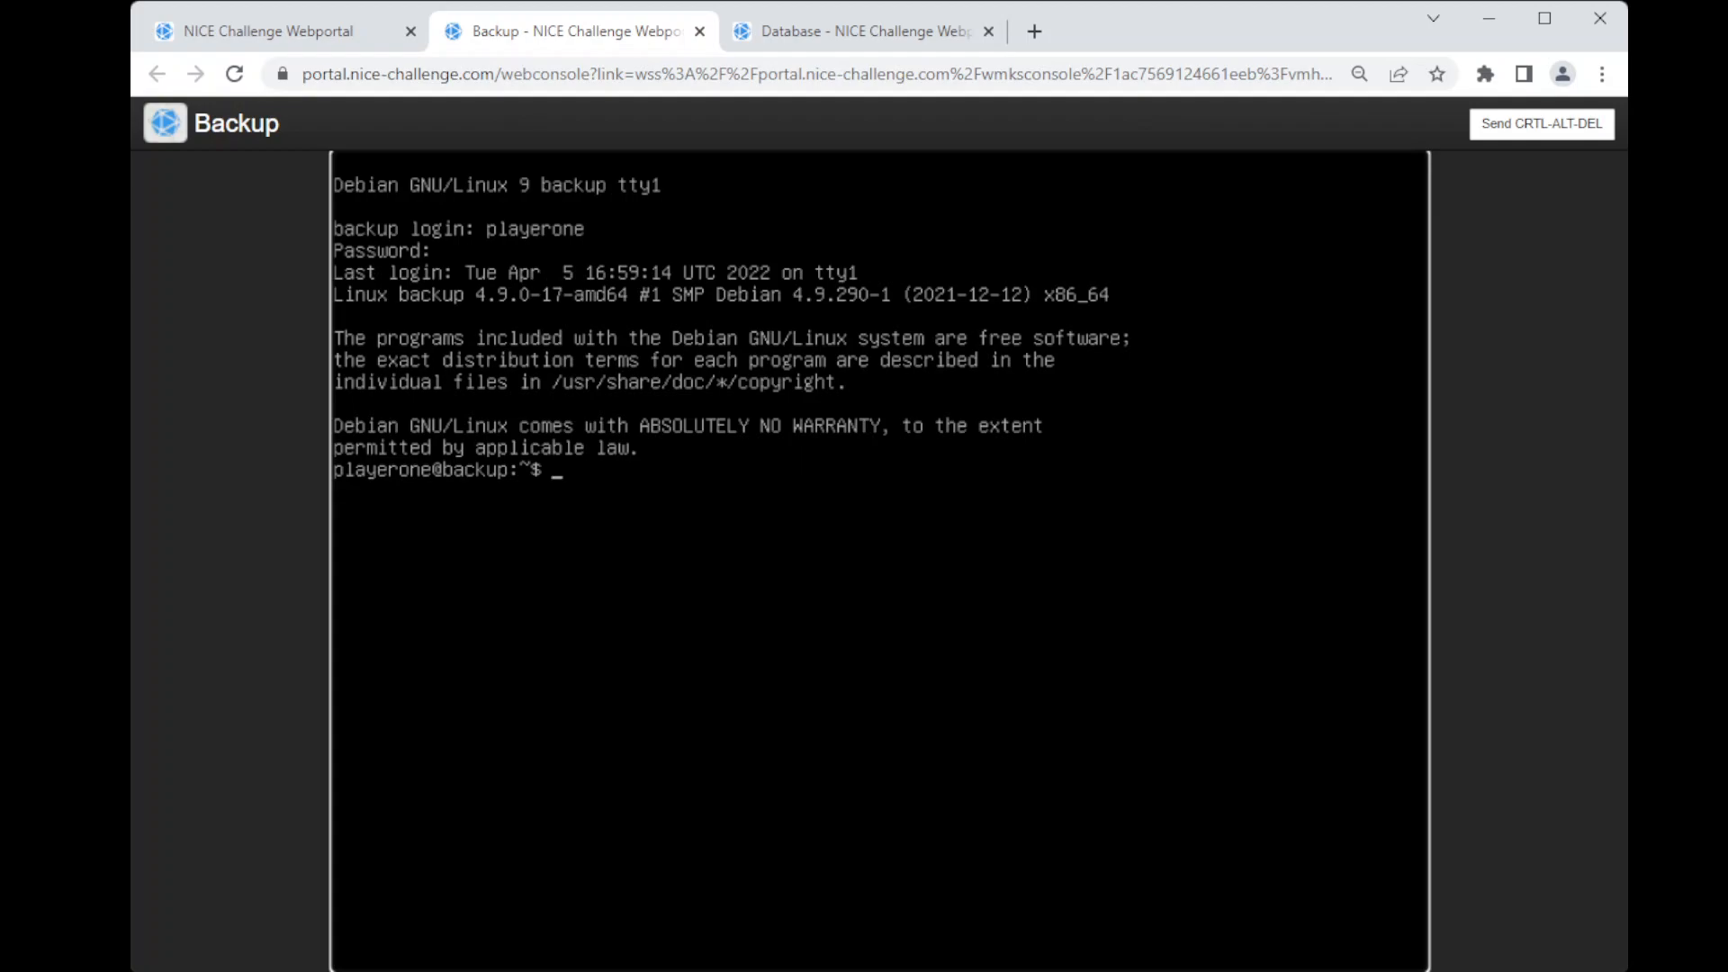
text(ls)
key(Return)
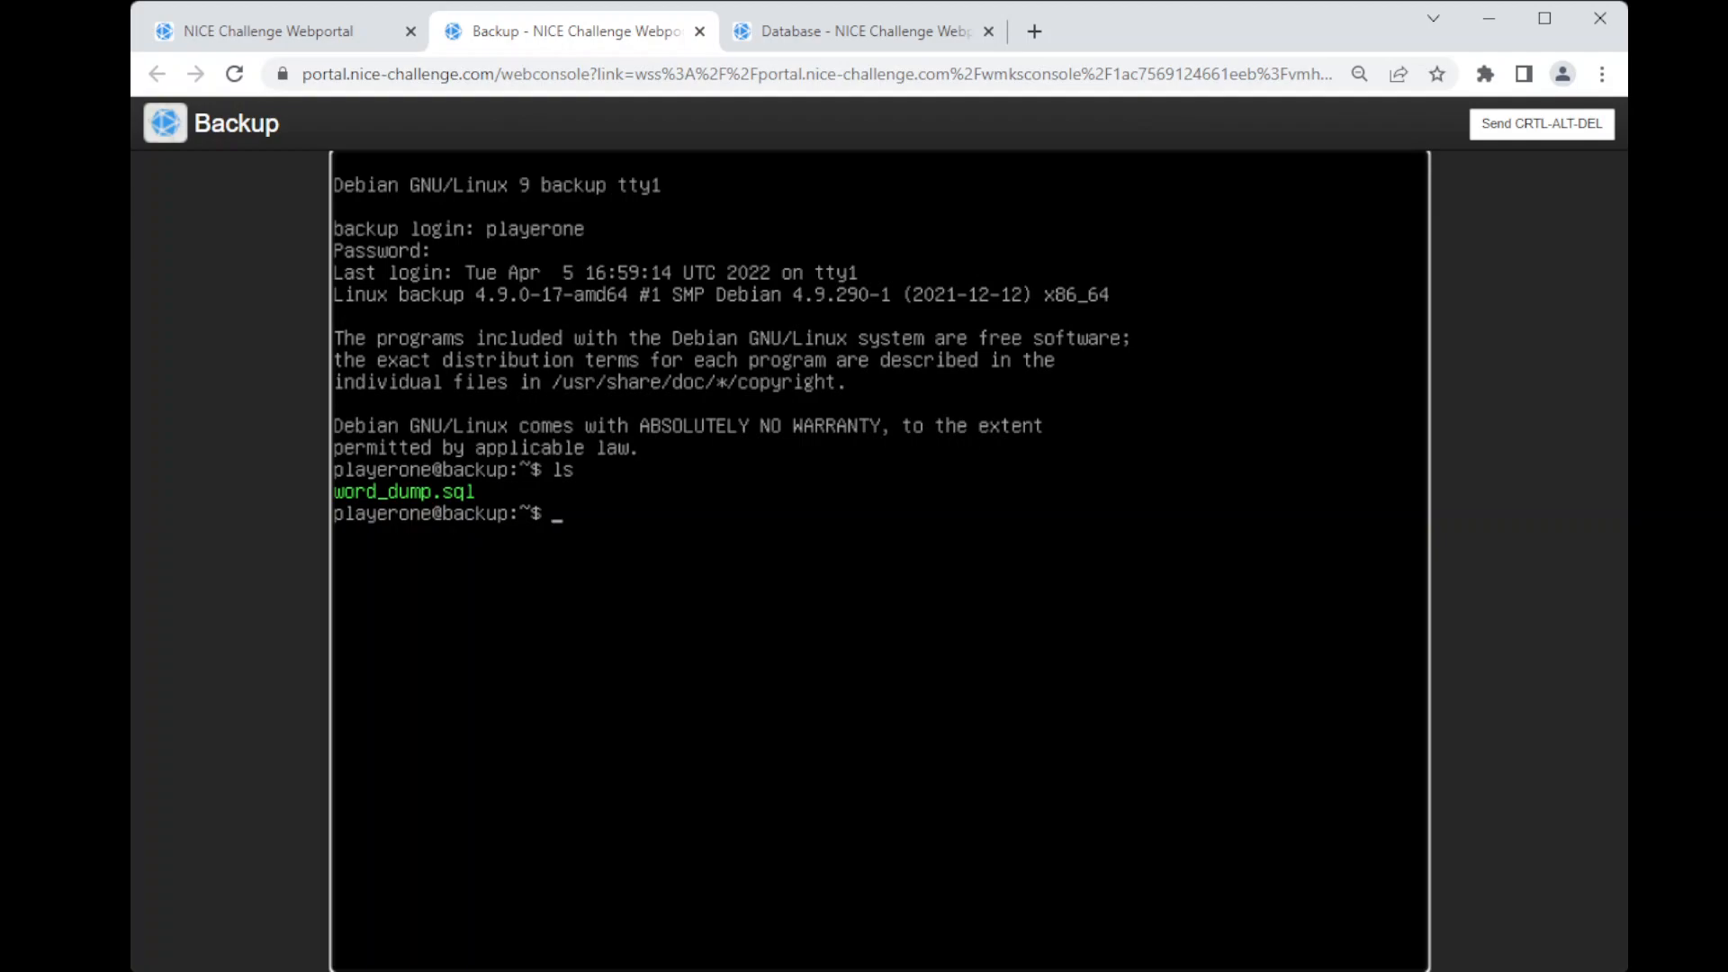
Step: Look up the required name of the restored database in the challenge's meeting notes and return to the Backup console
click(344, 39)
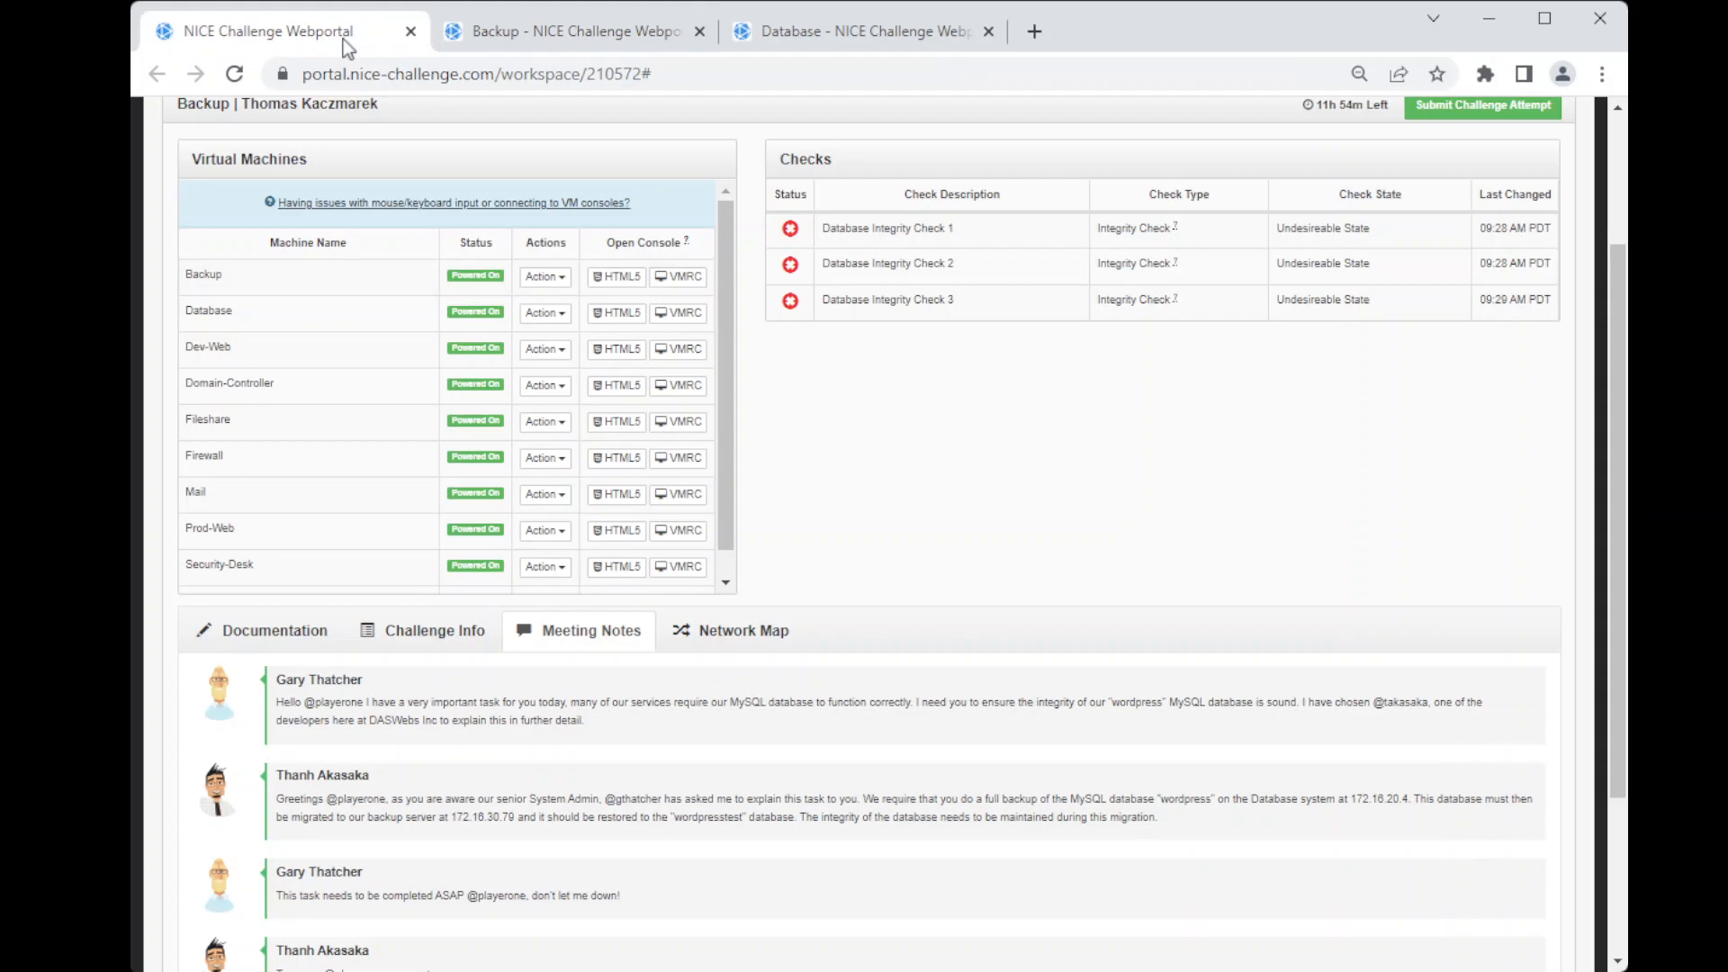
scroll(598, 683, down, 3)
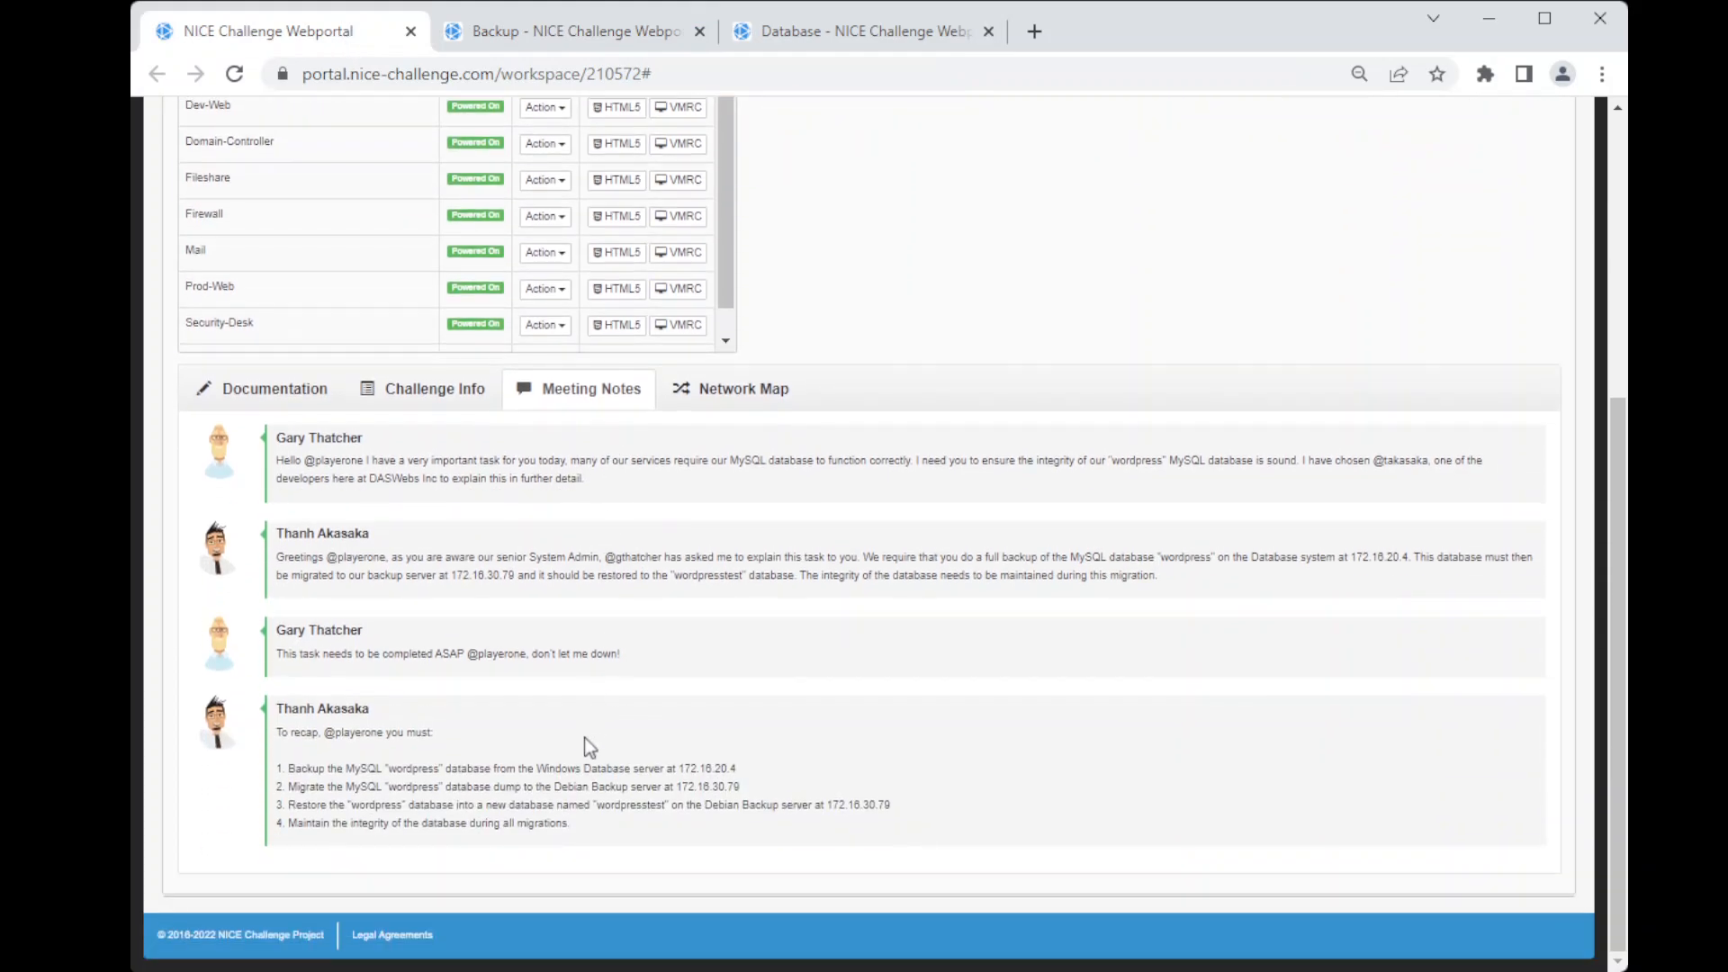
drag(665, 804, 594, 804)
click(619, 825)
click(576, 38)
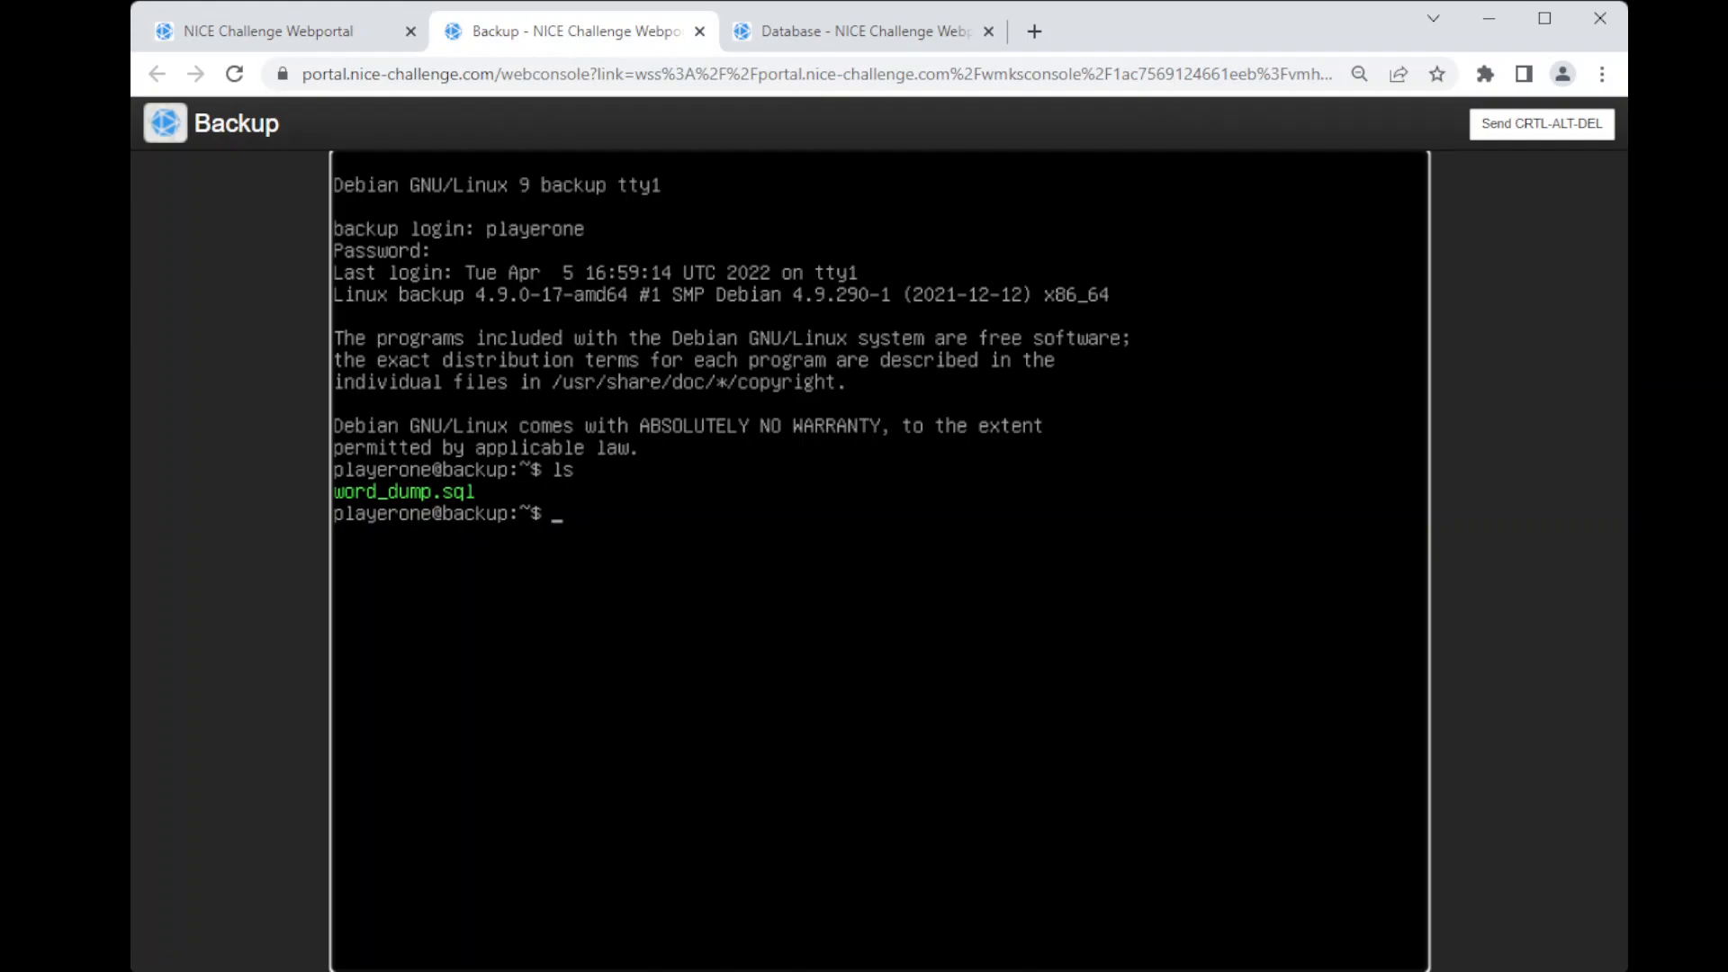
Step: Start the mysql client on the Backup server as the root user
text(mysql -u root)
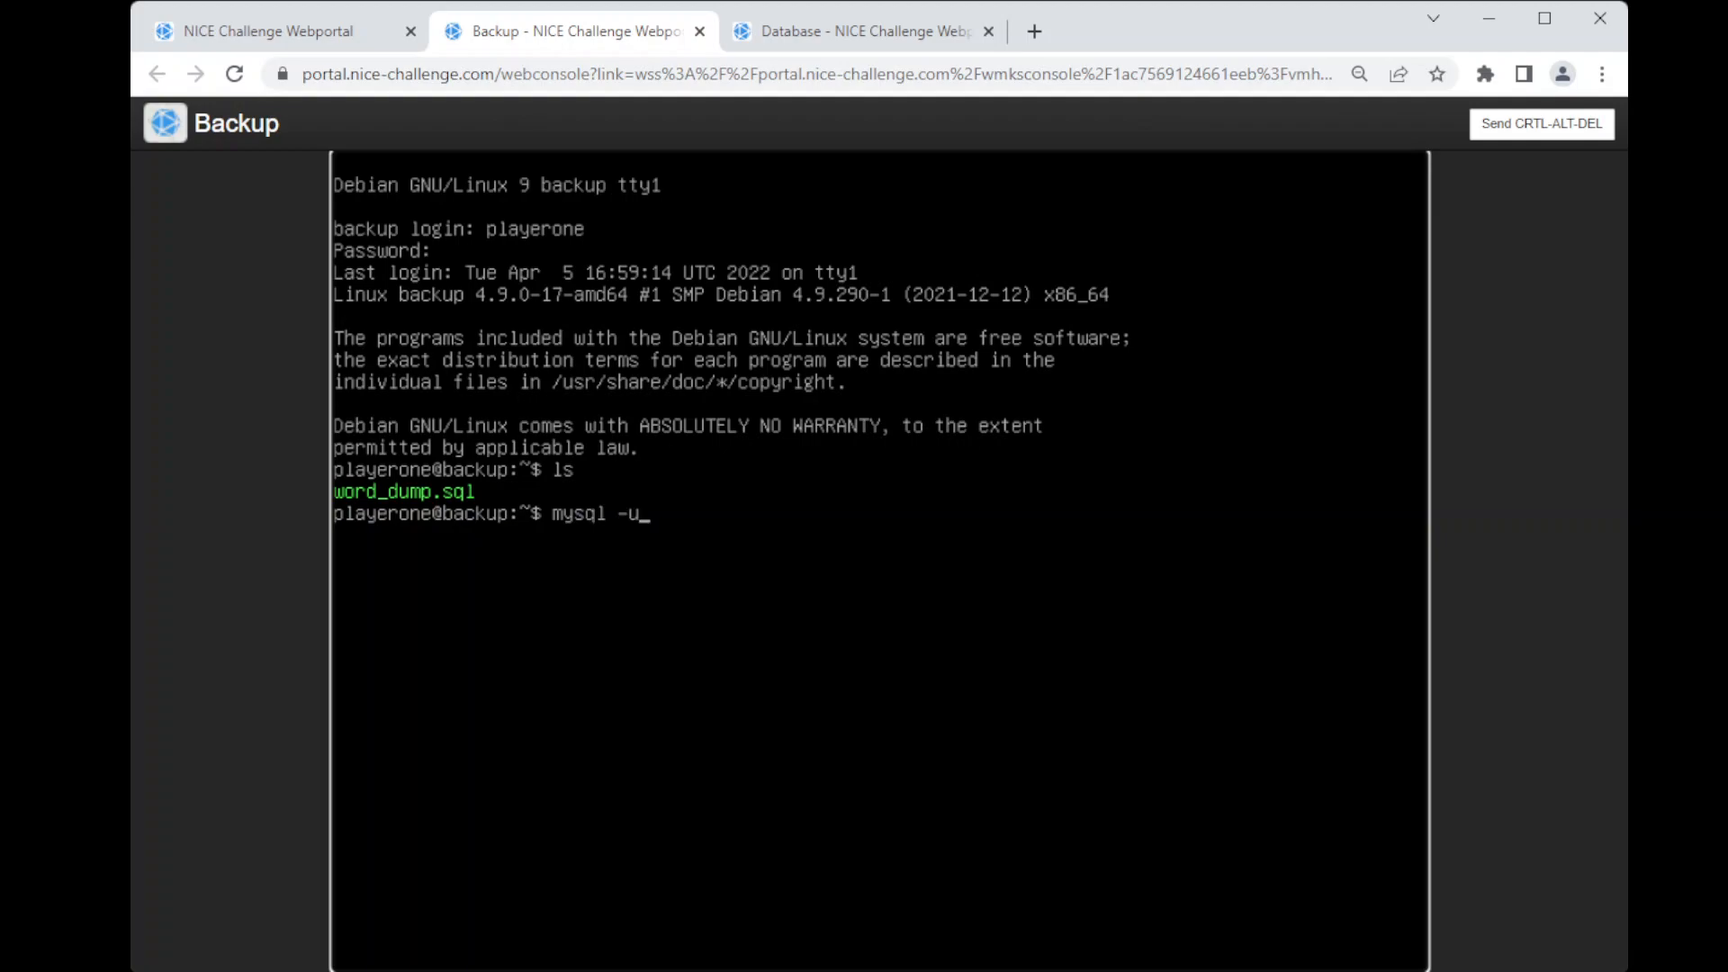
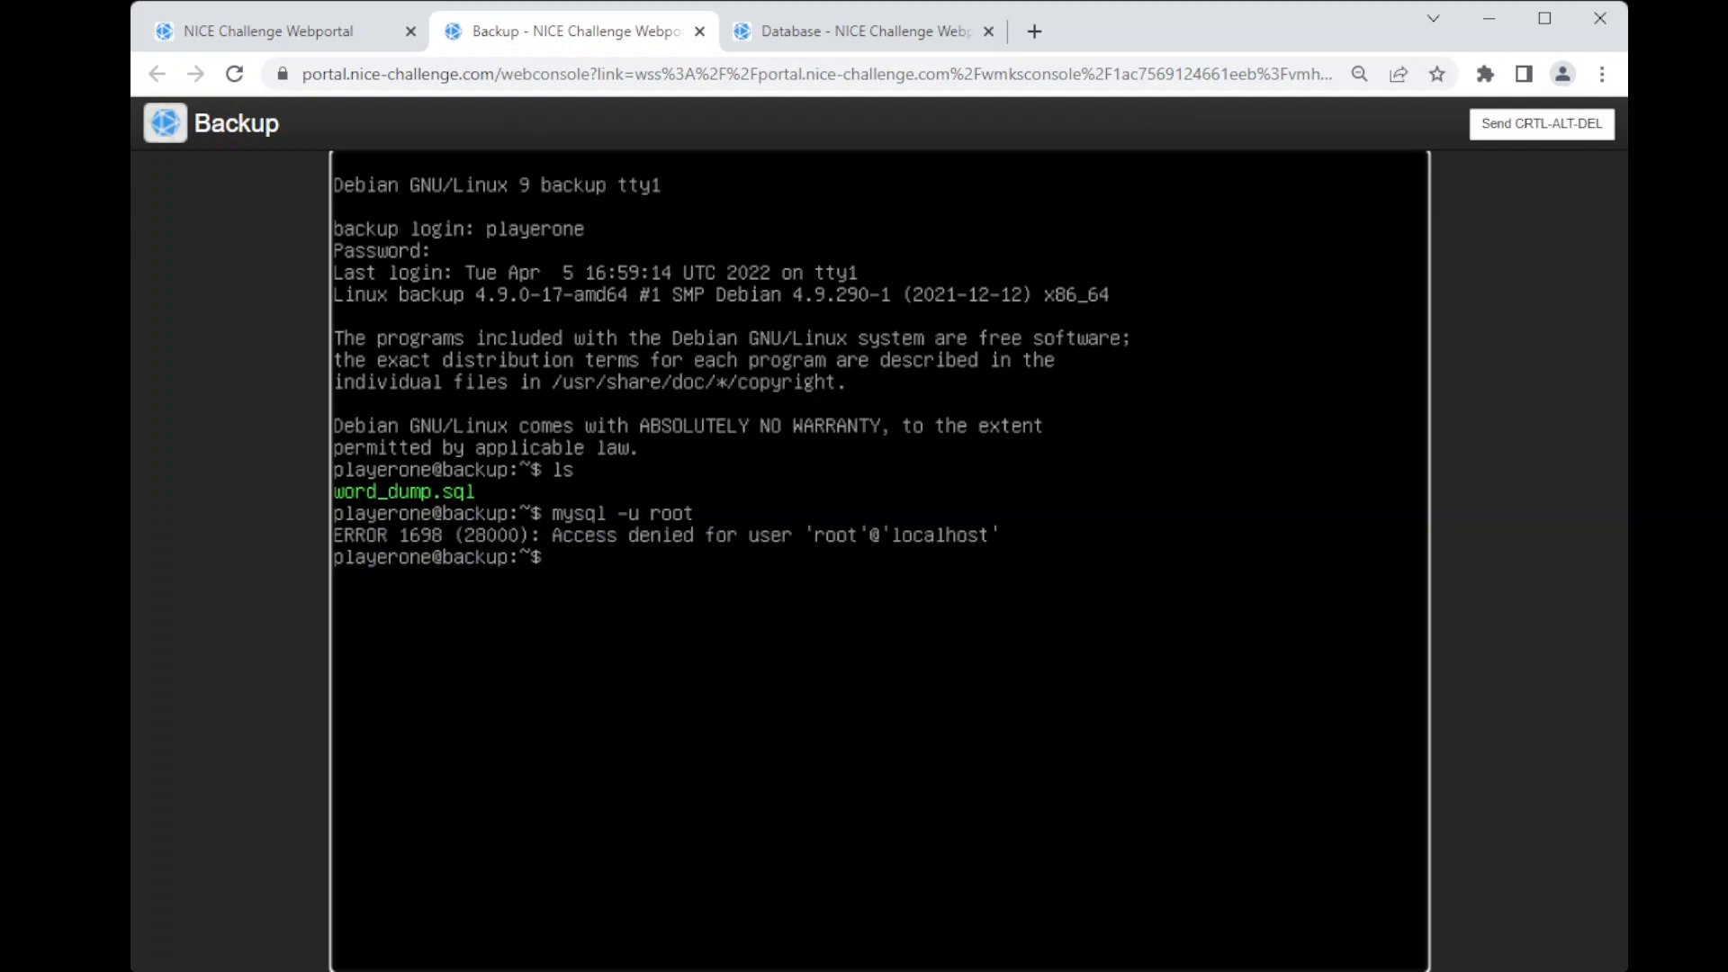
Step: Start the mysql client as root with sudo on the Backup server and list the existing databases
key(Up)
key(Home)
text(sudo)
key(Return)
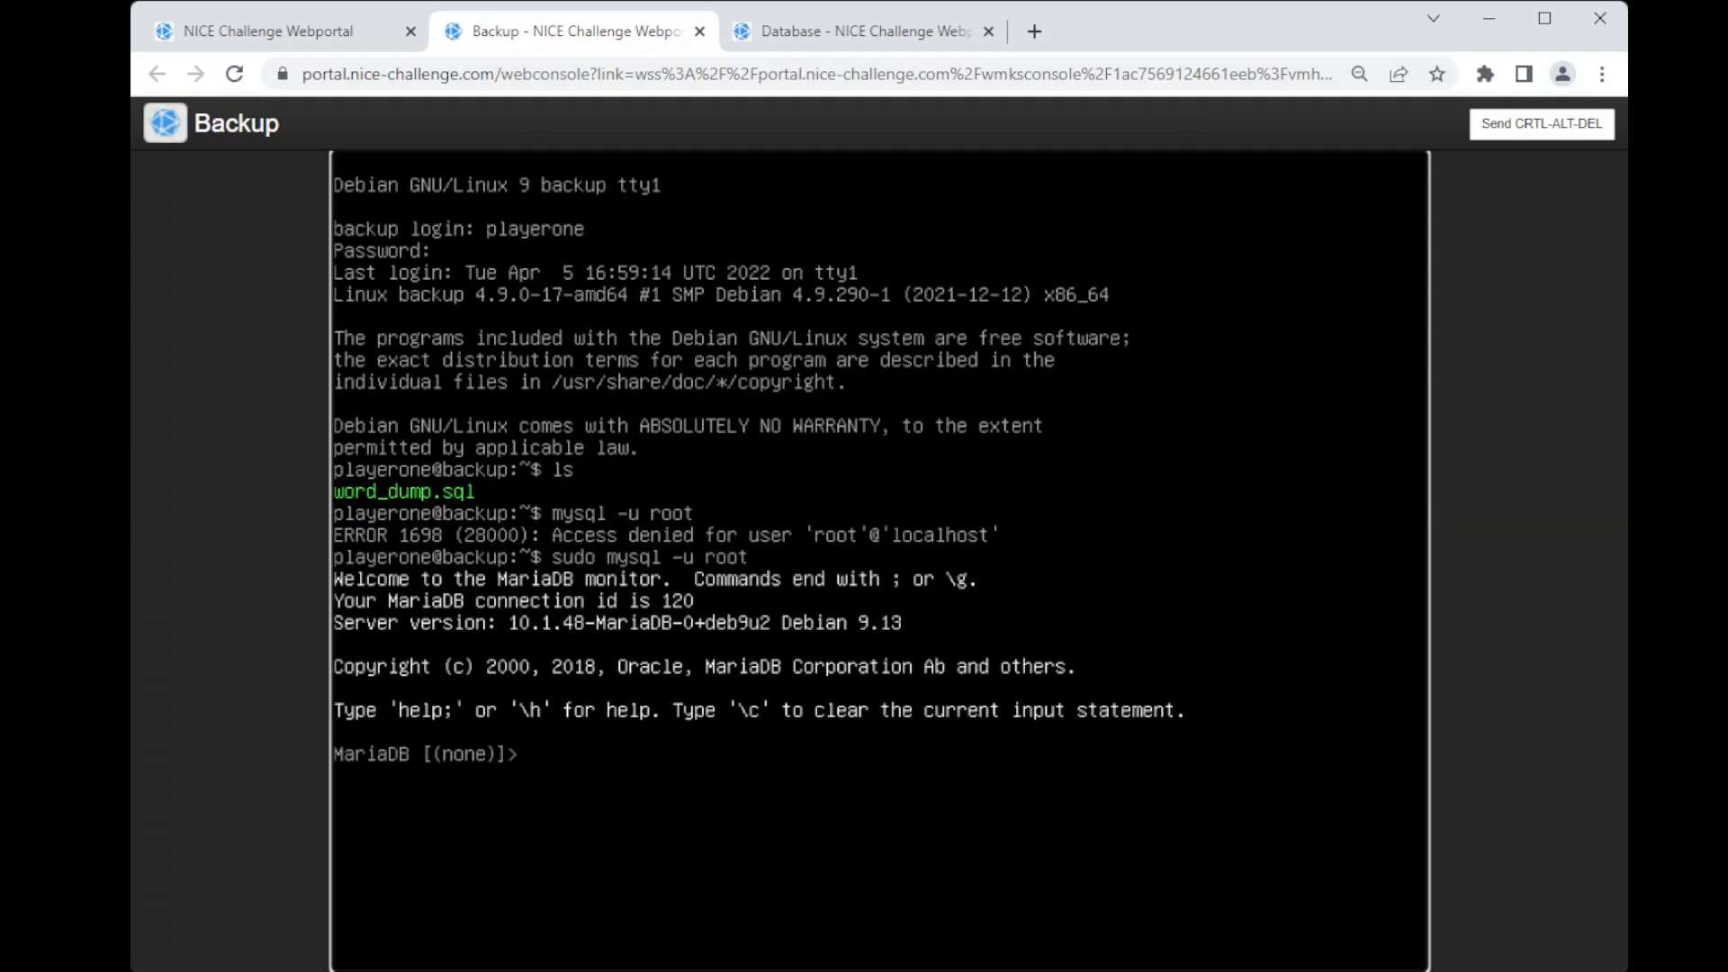
text(show databases;)
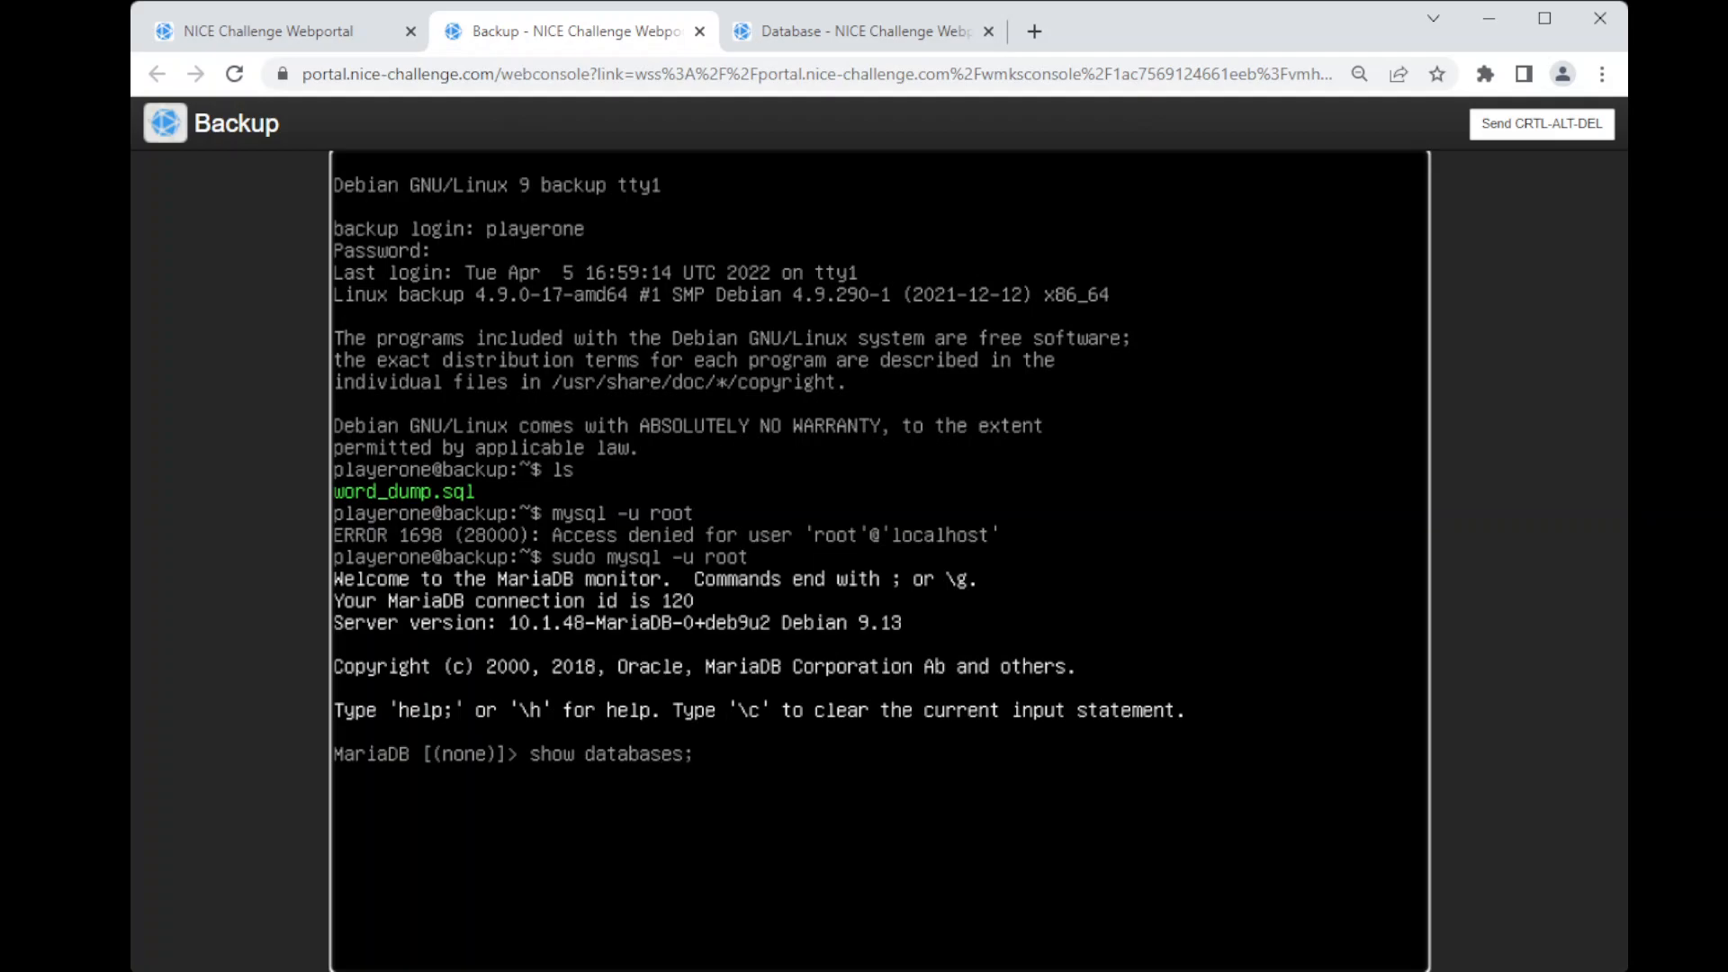
key(Return)
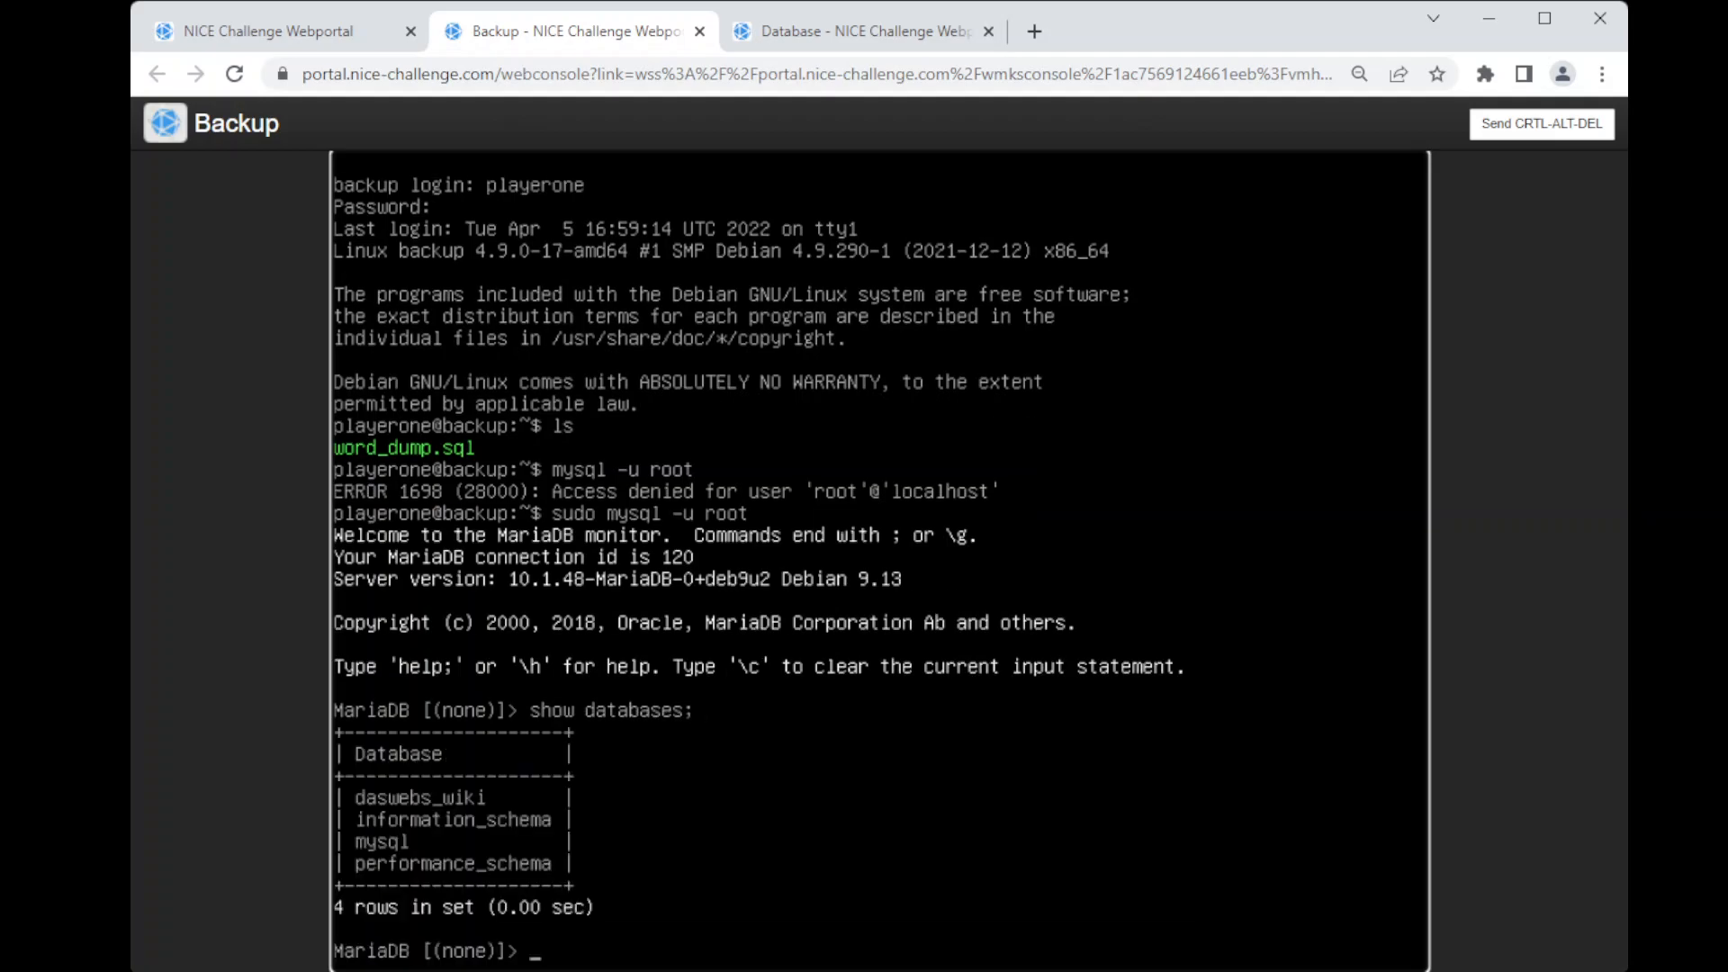
Step: Create a database named wordpresstest
text(create database)
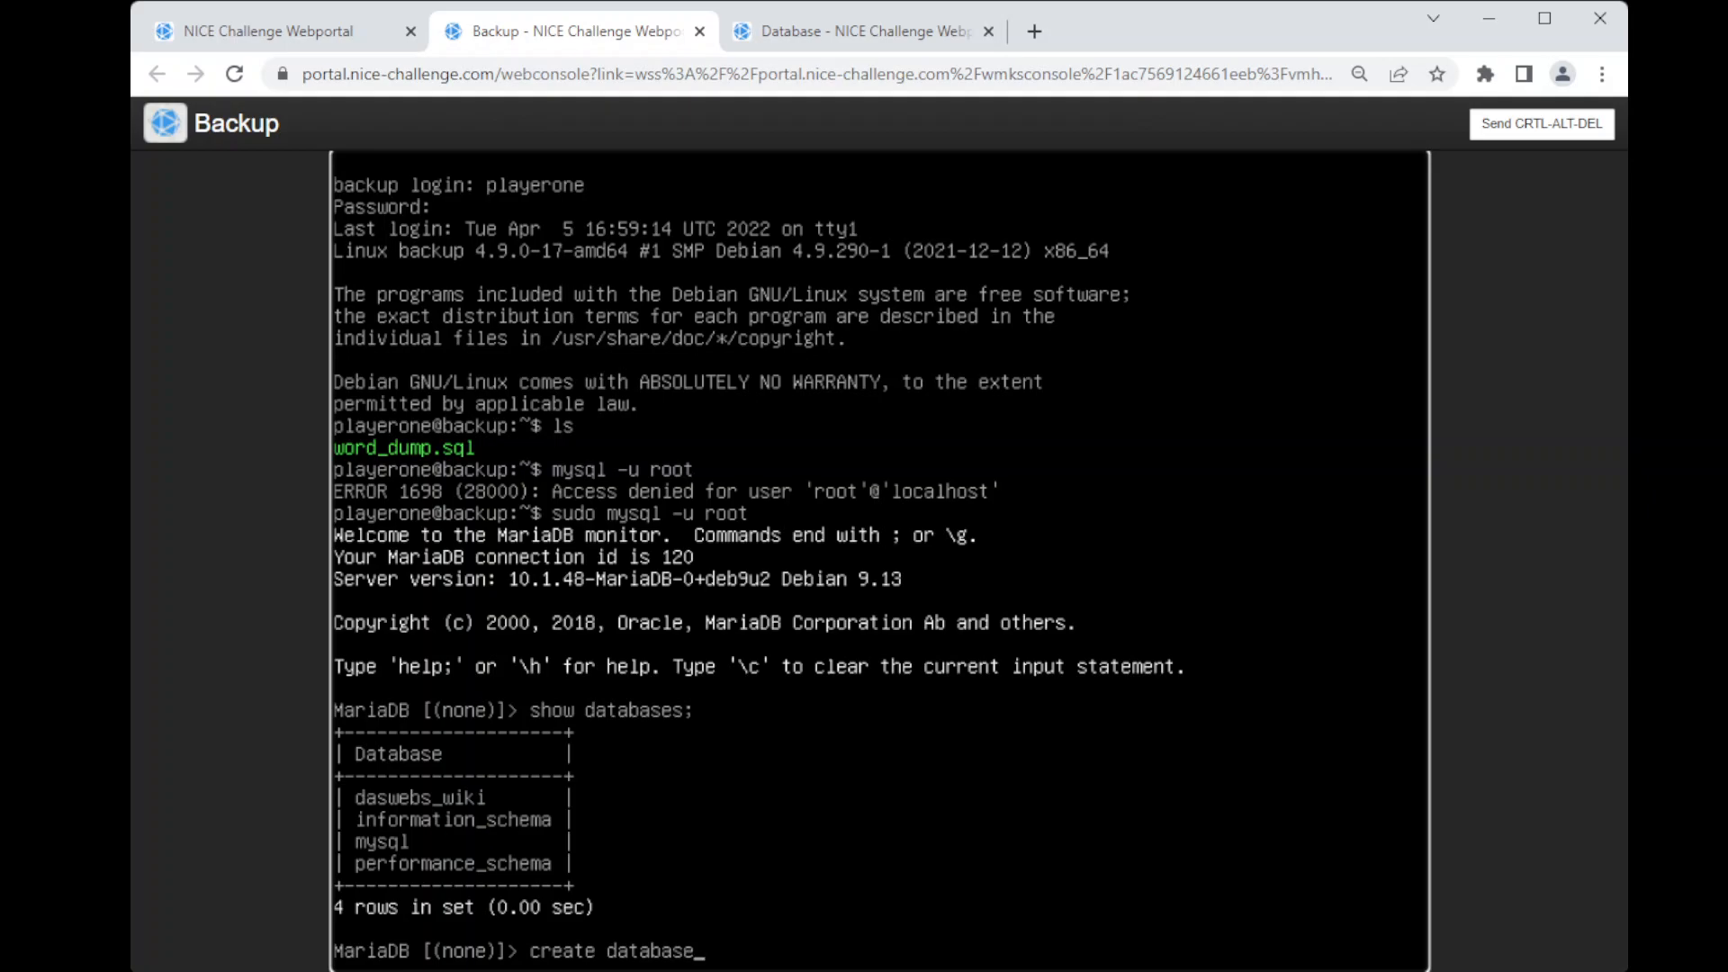
text( wordpresstest;)
key(Return)
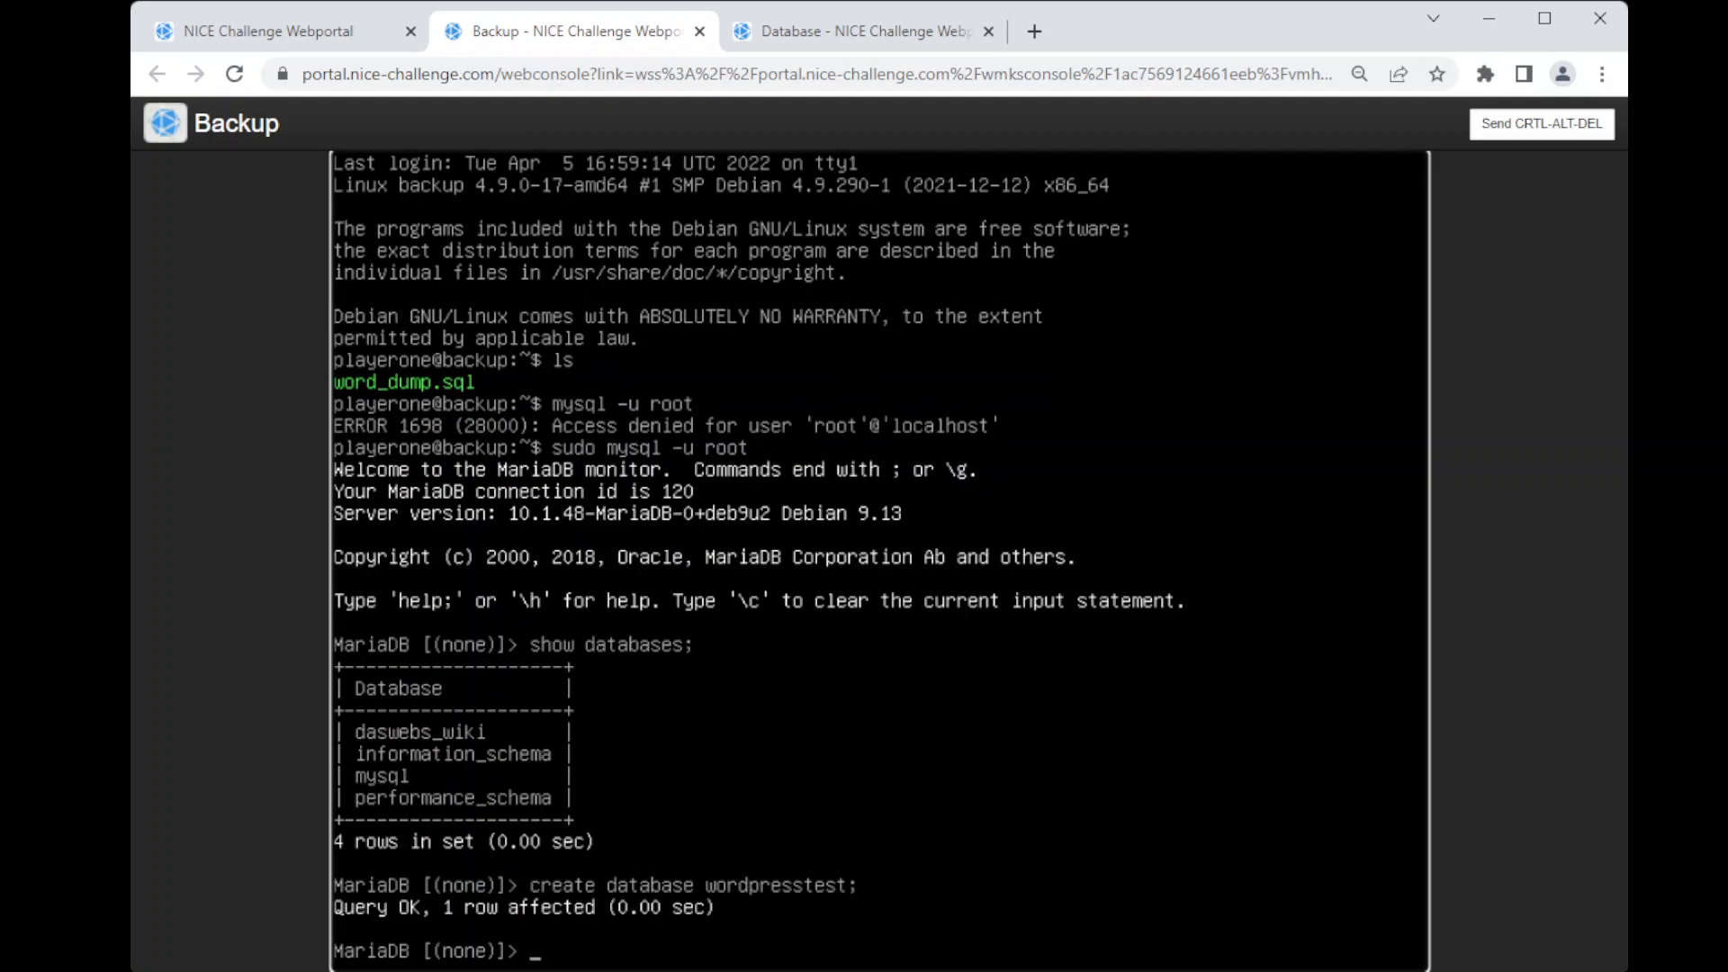
Step: List the databases again to check for the new one, and exit the MariaDB client
key(Up)
key(Up)
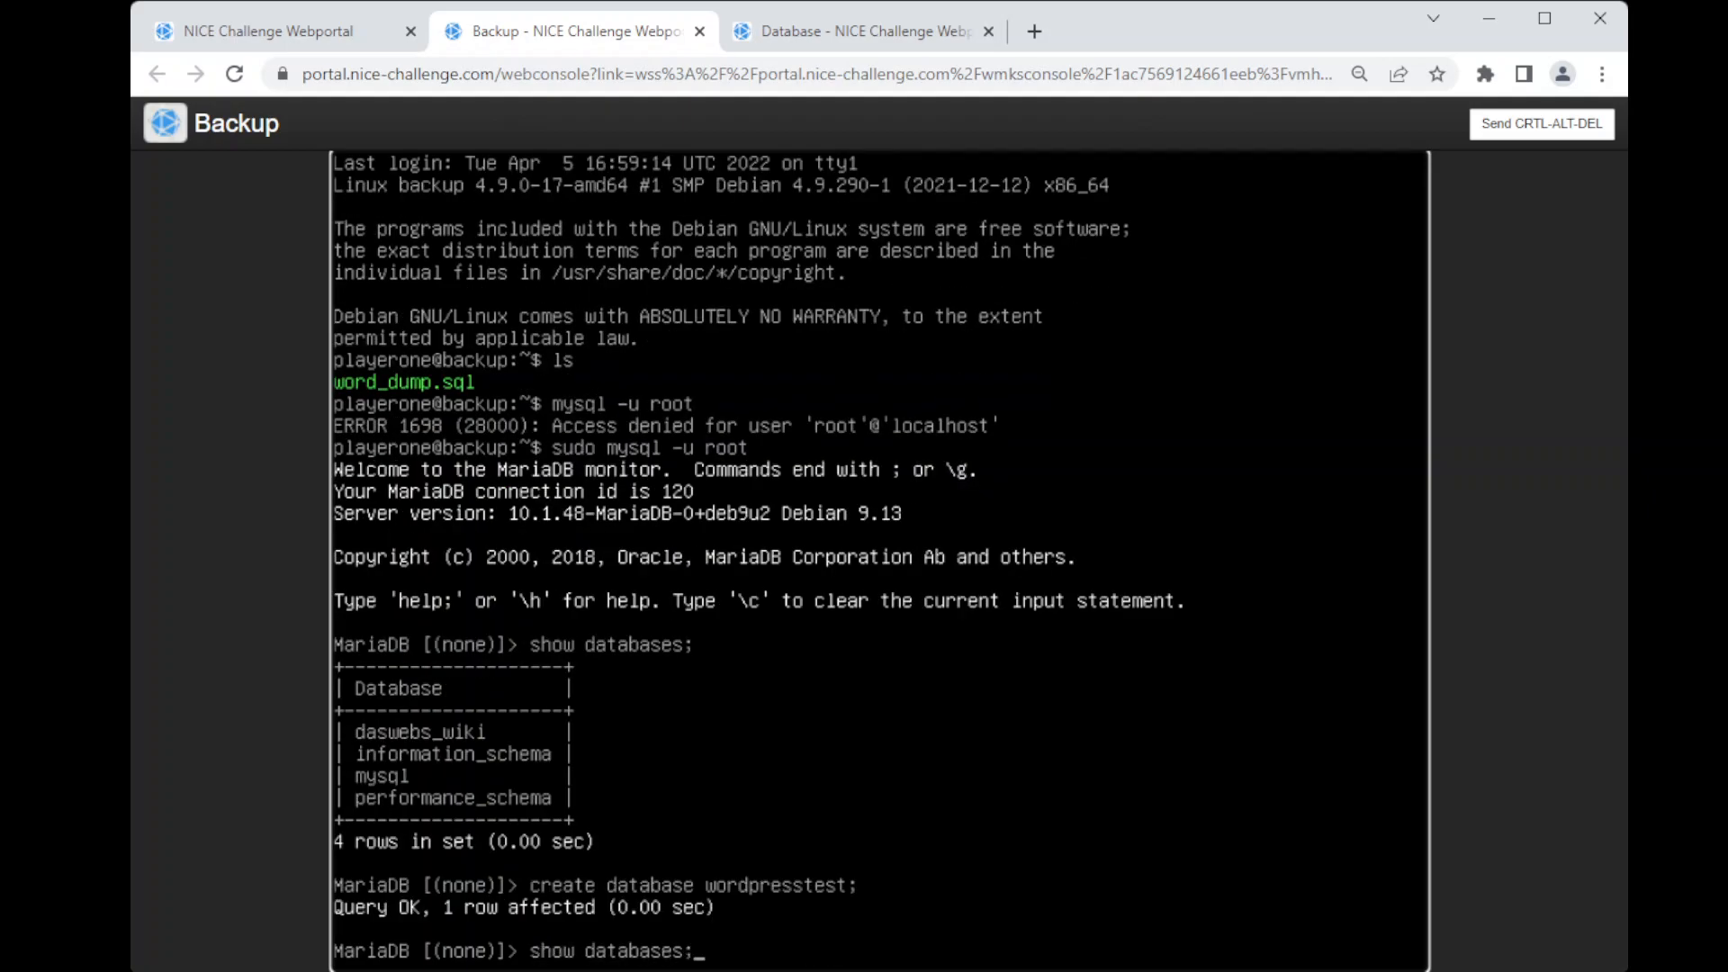
key(Return)
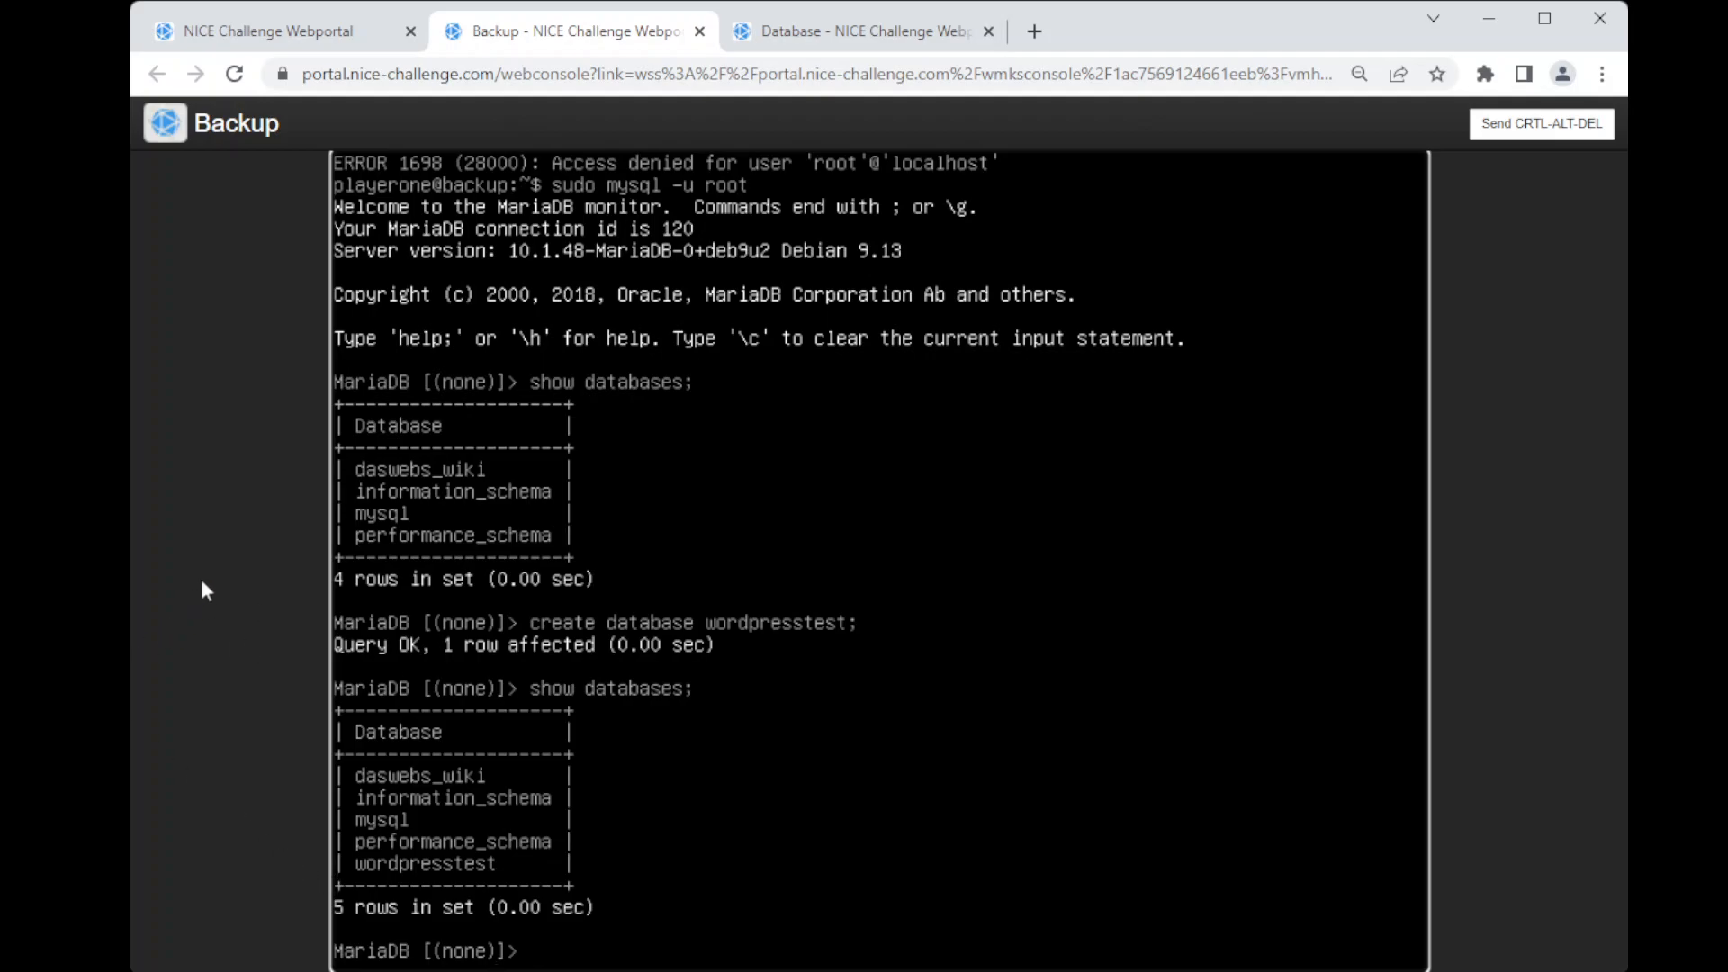
text(exit;)
key(Return)
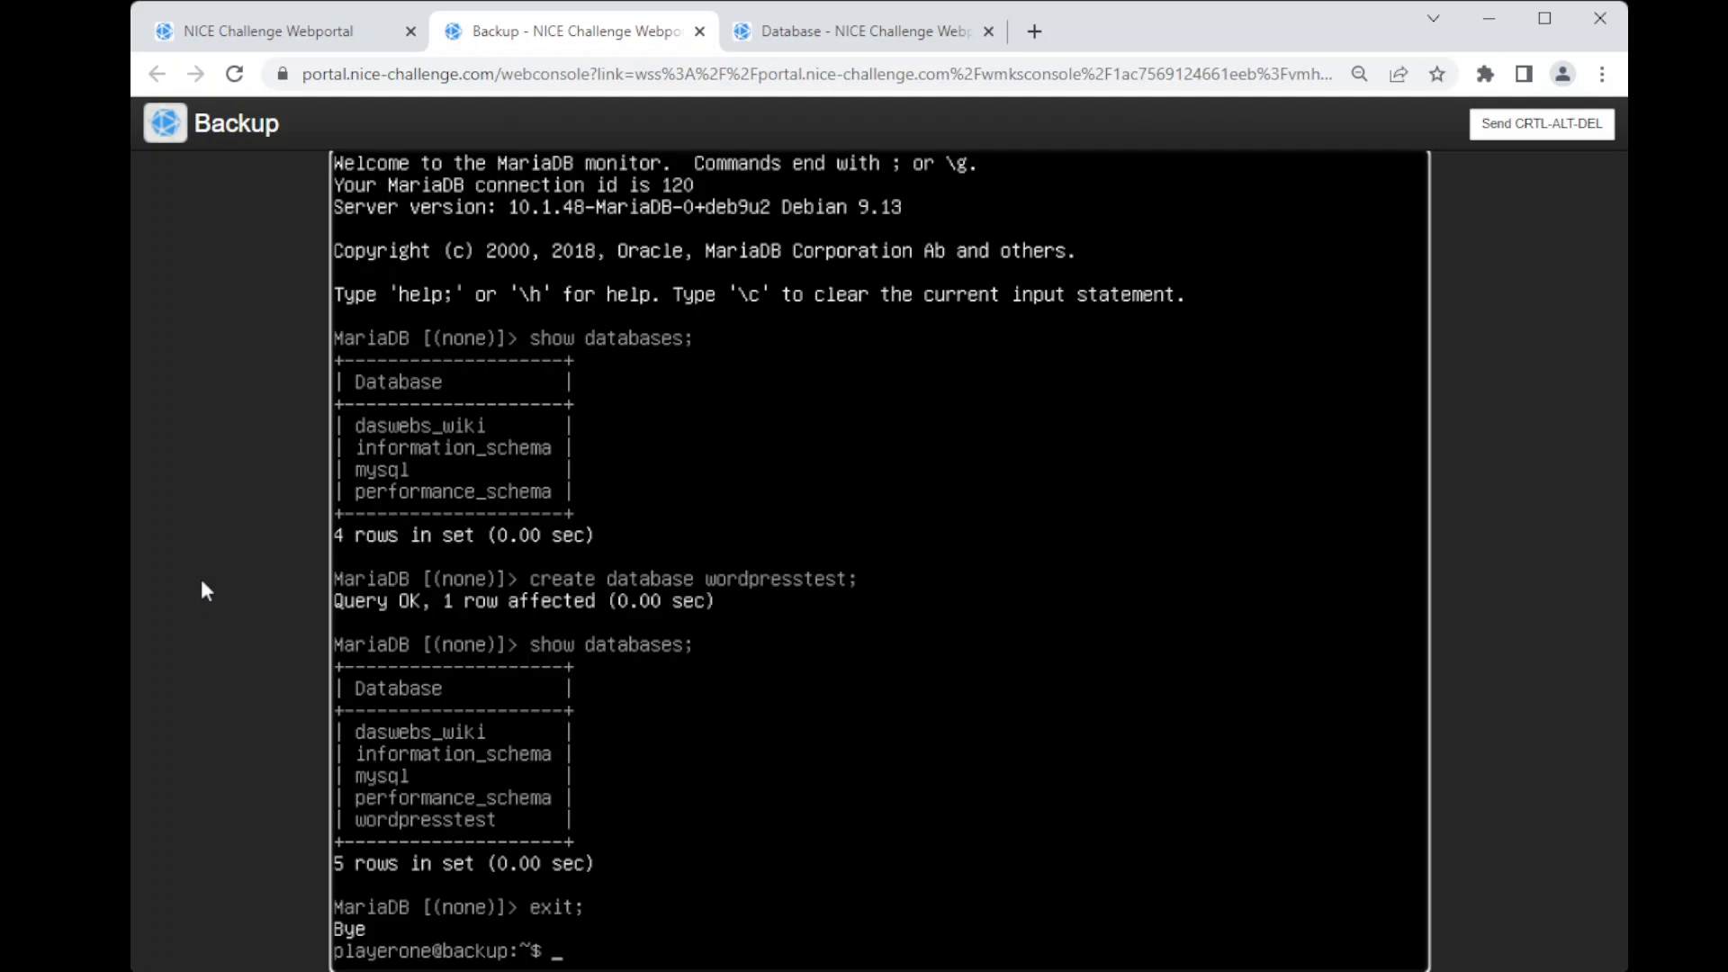
Step: Restore word_dump.sql into the wordpresstest database with sudo mysql as root, using the -p option and answering the password prompt
text(sudo mysql -u ro)
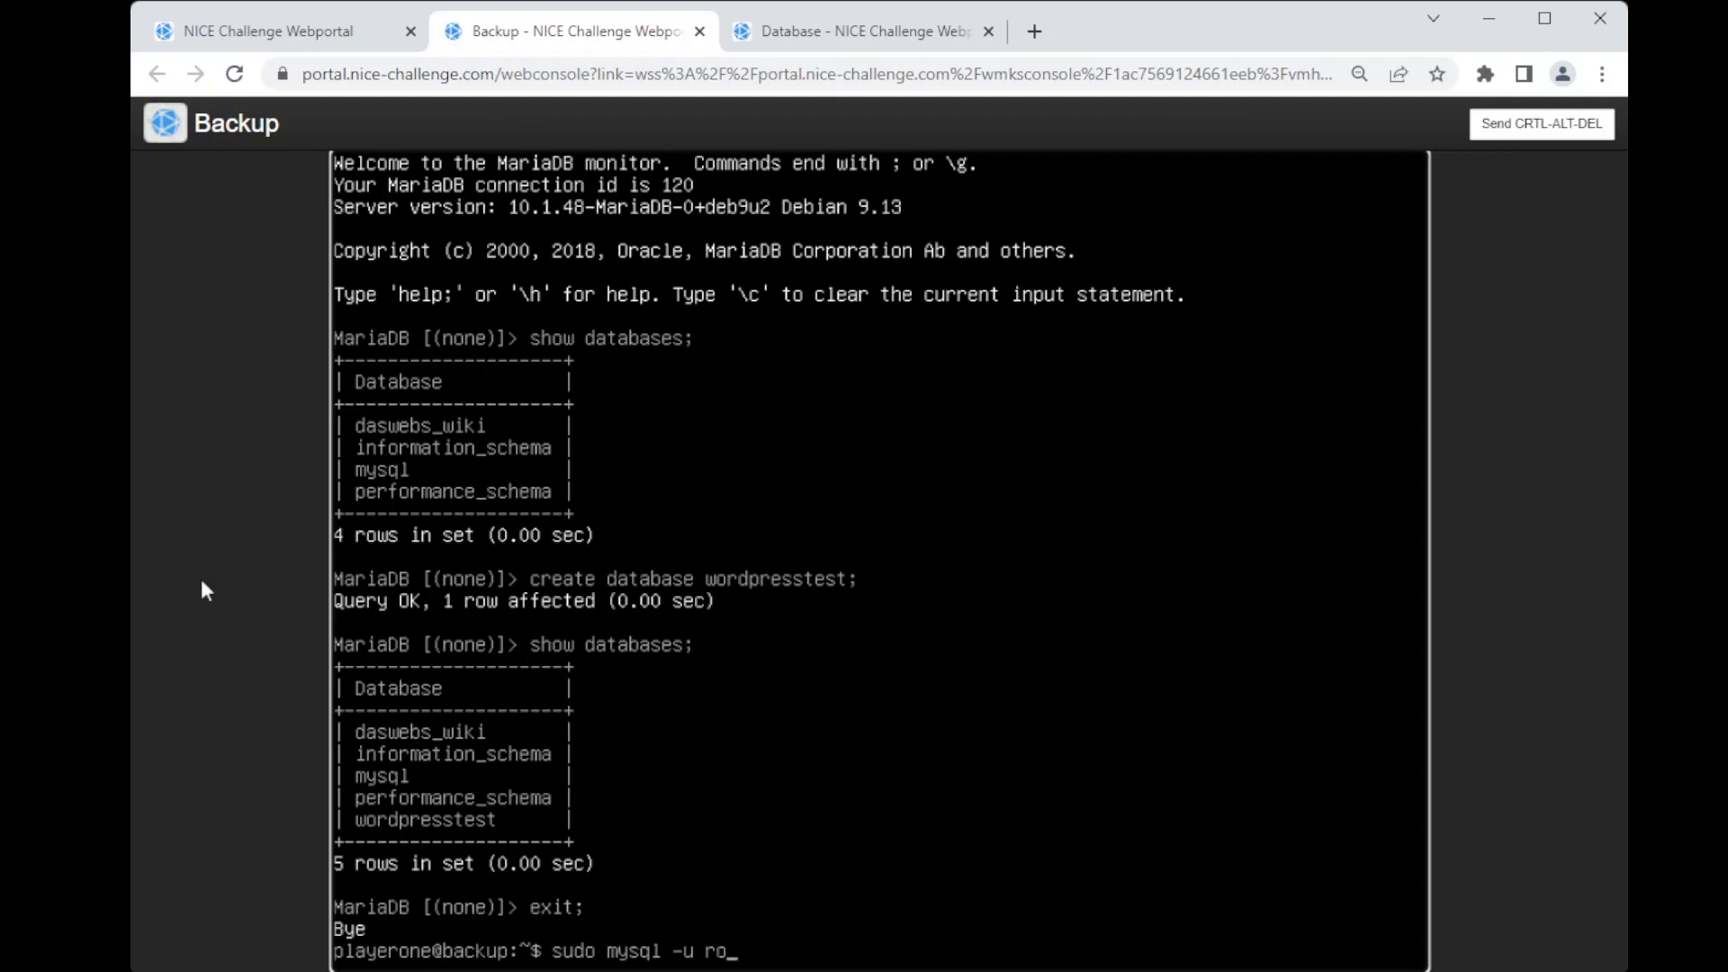
text(ot -p wordpresstest)
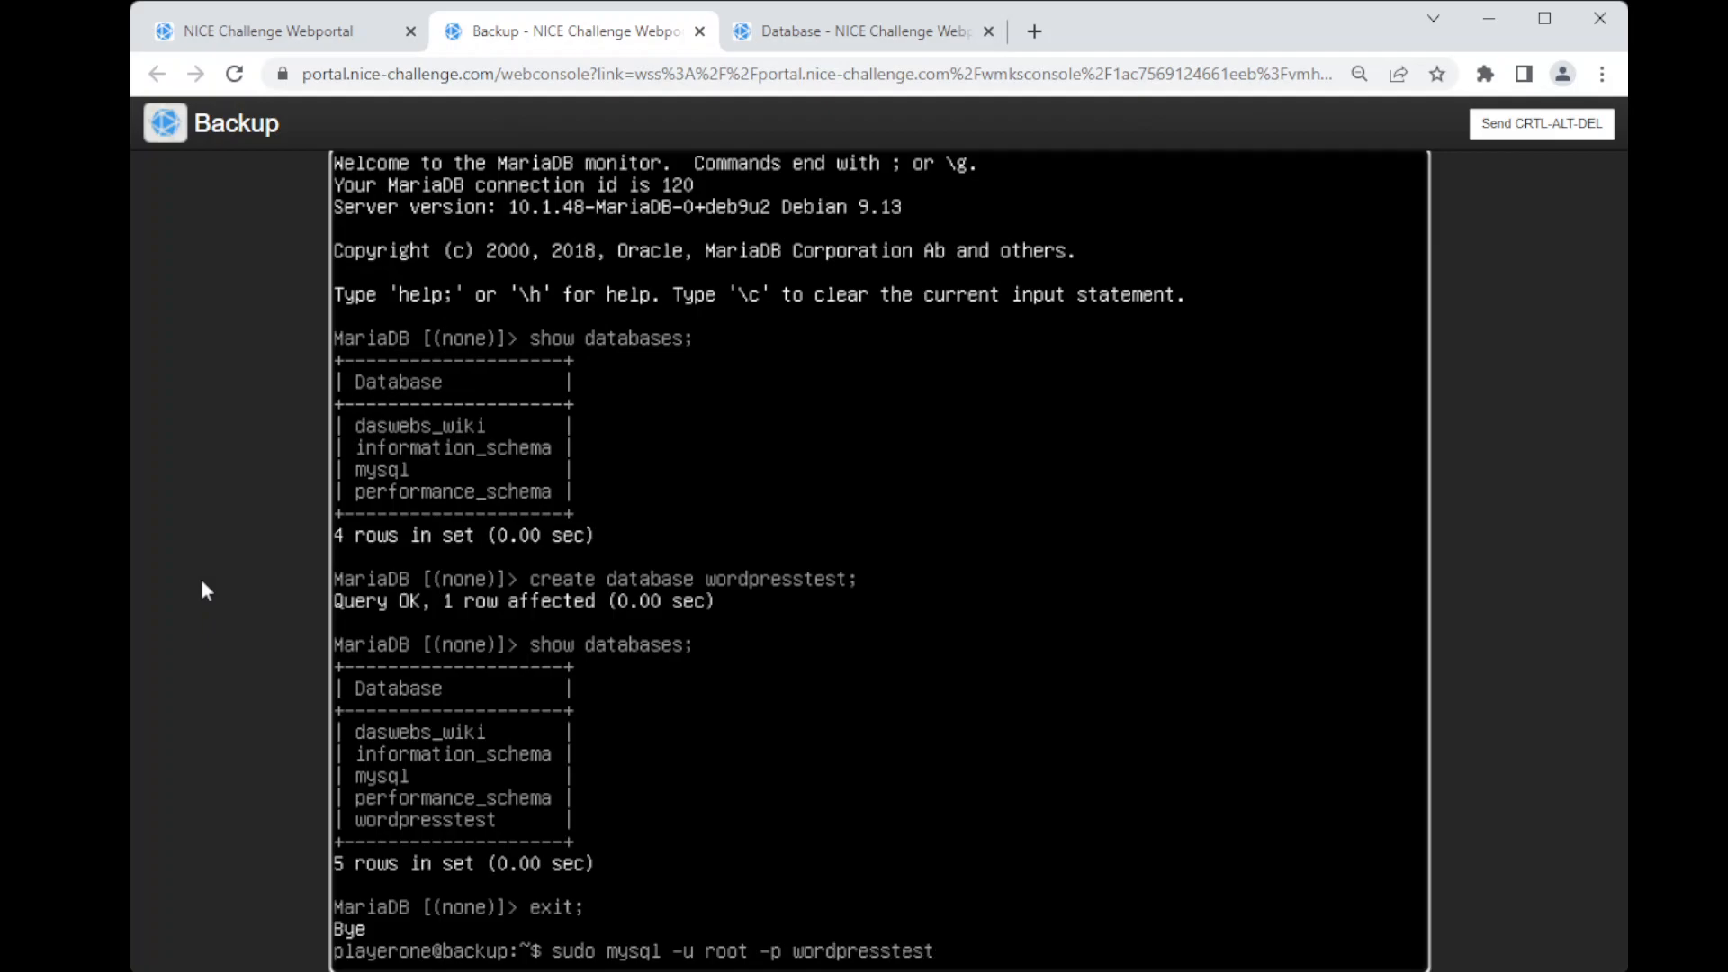
text( < word_dump.sql)
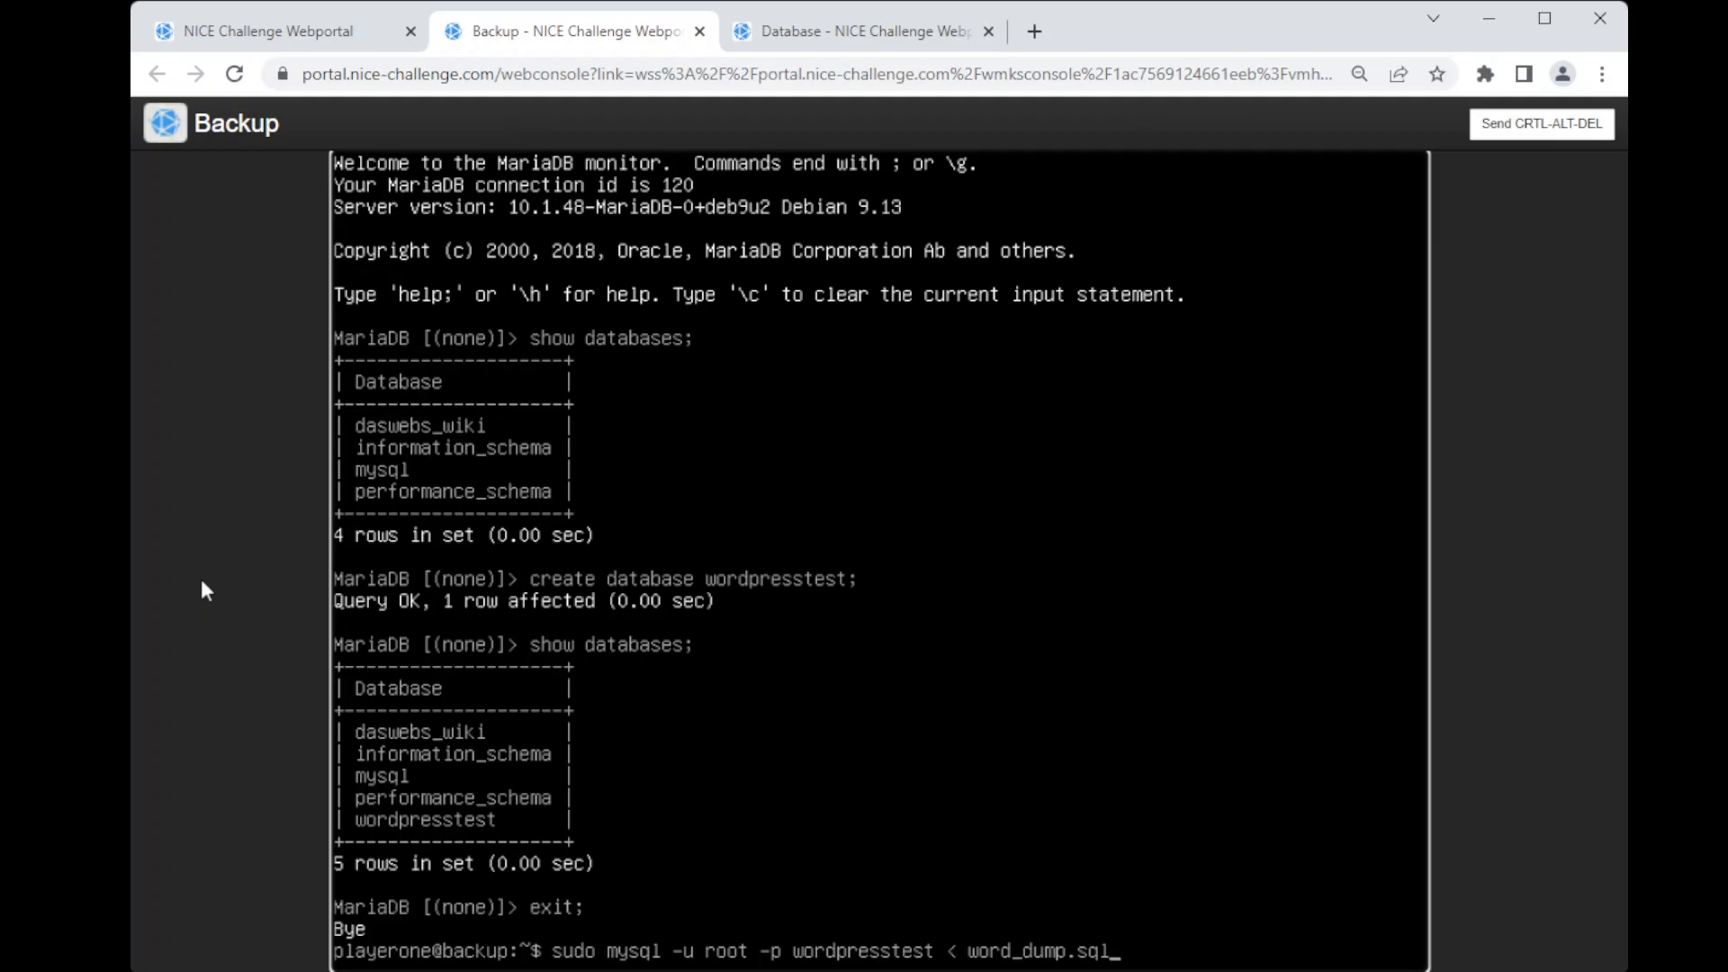
key(Return)
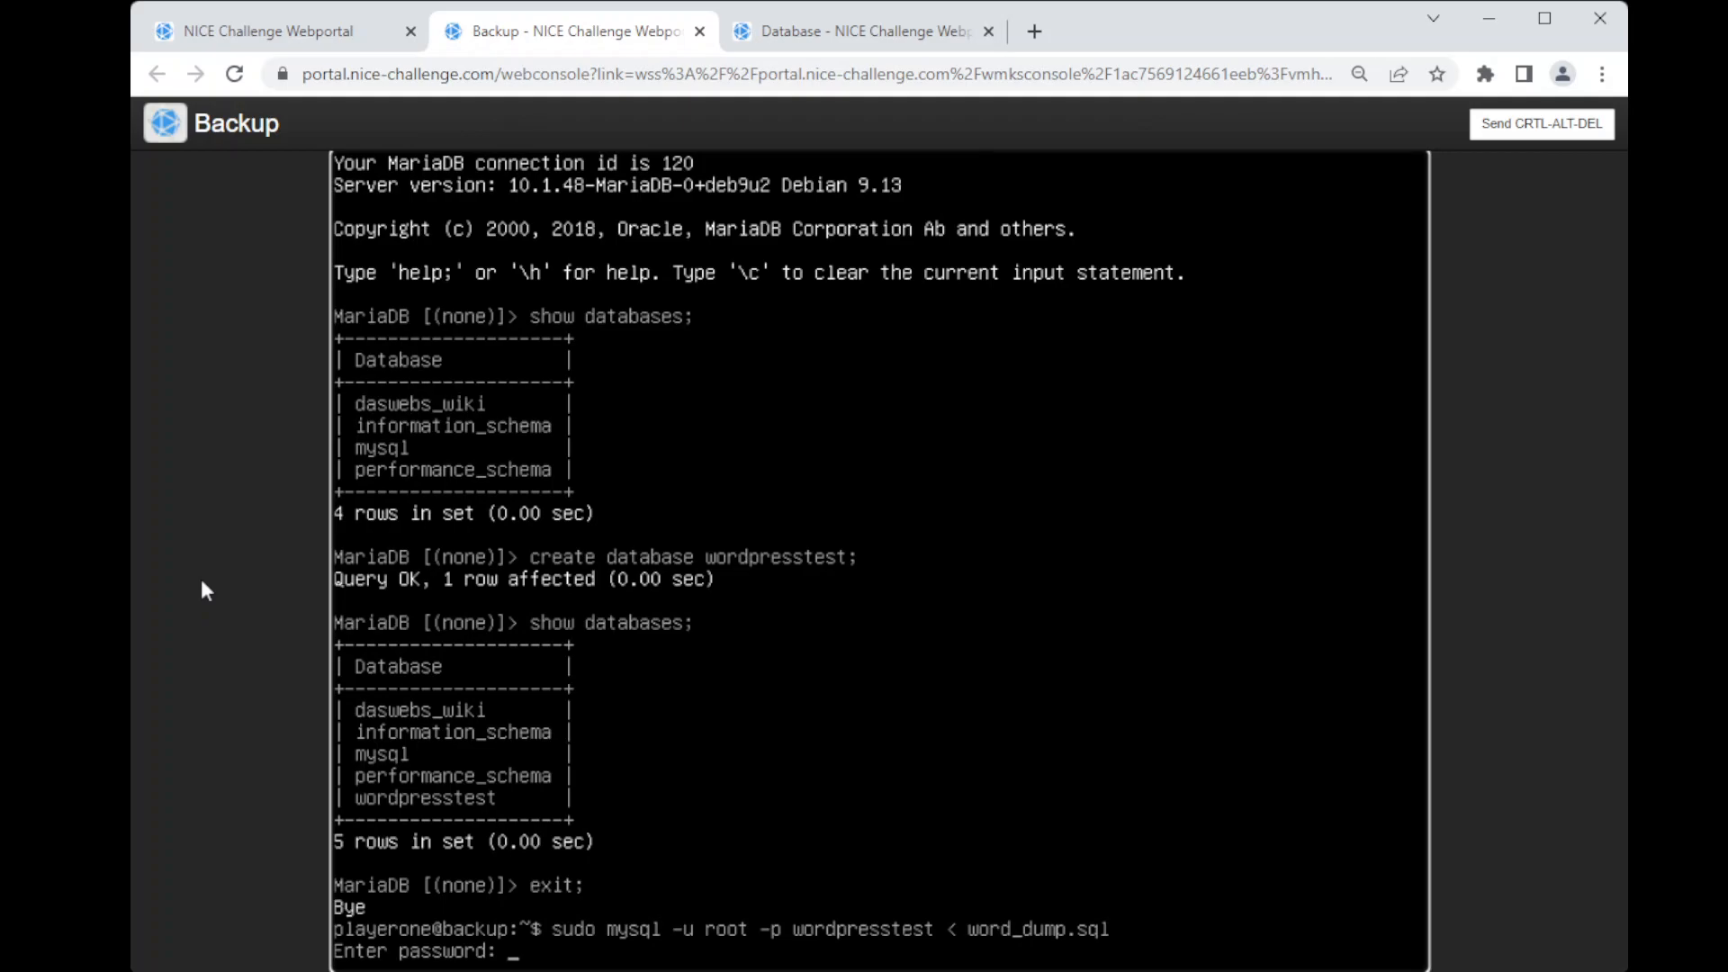
key(Return)
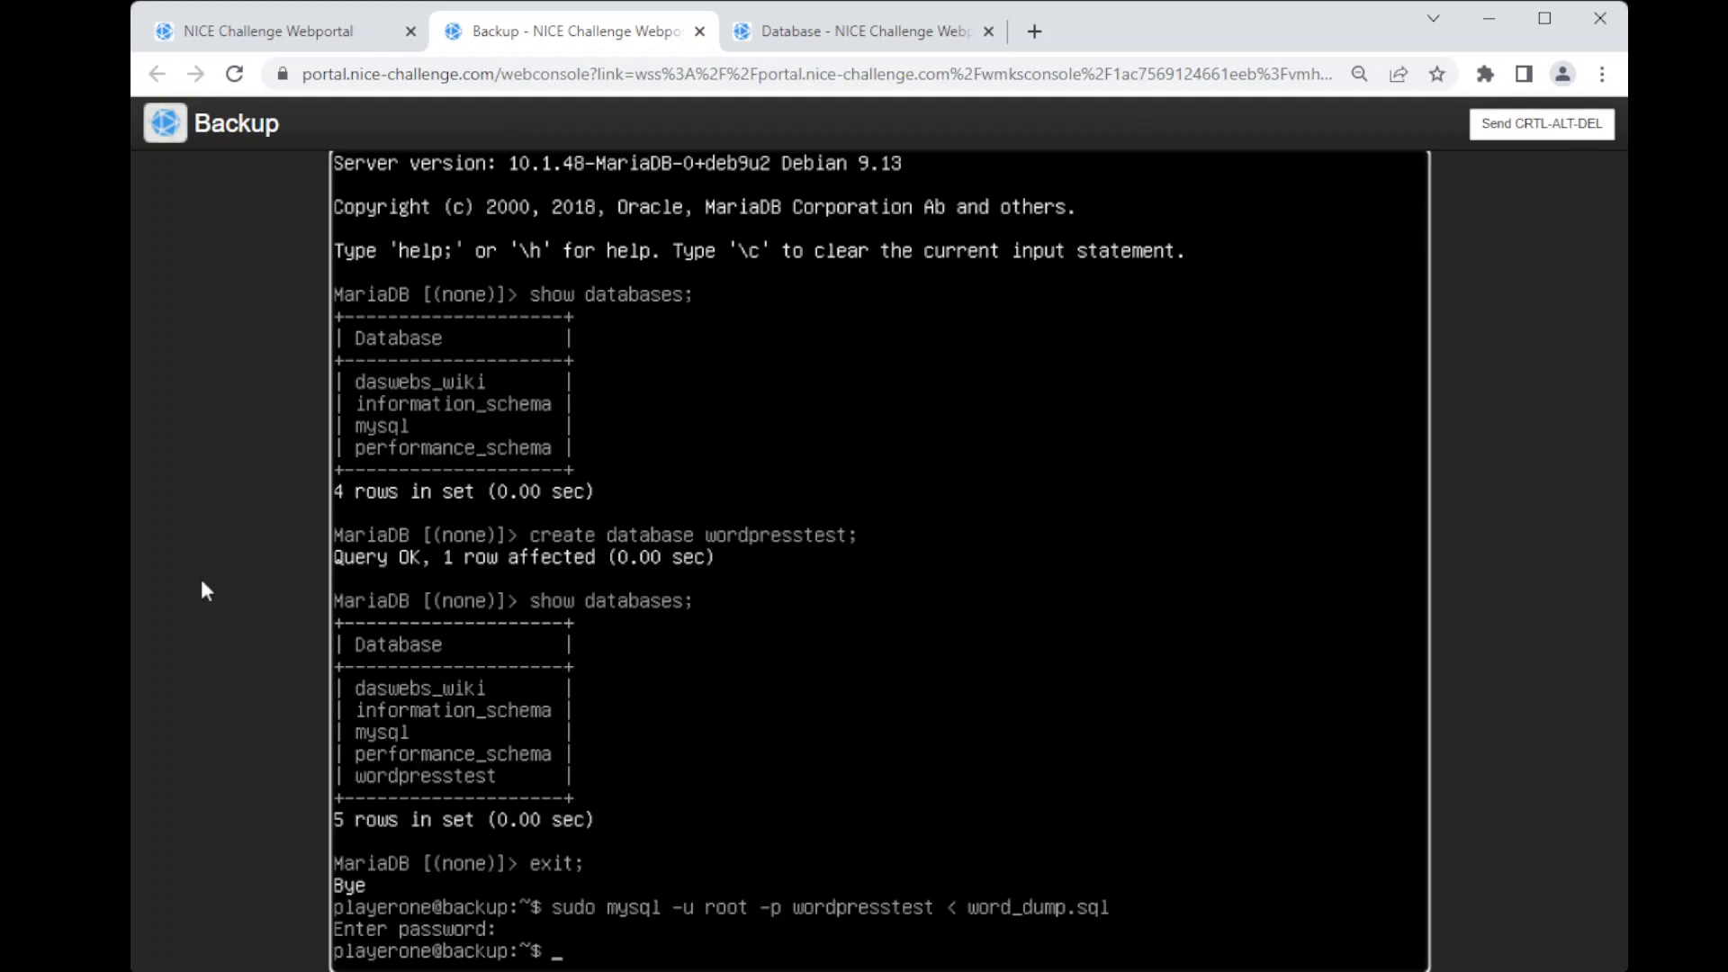
Step: Reopen the MariaDB client as root with sudo and list the databases
text(mysql -u root)
key(Return)
key(Up)
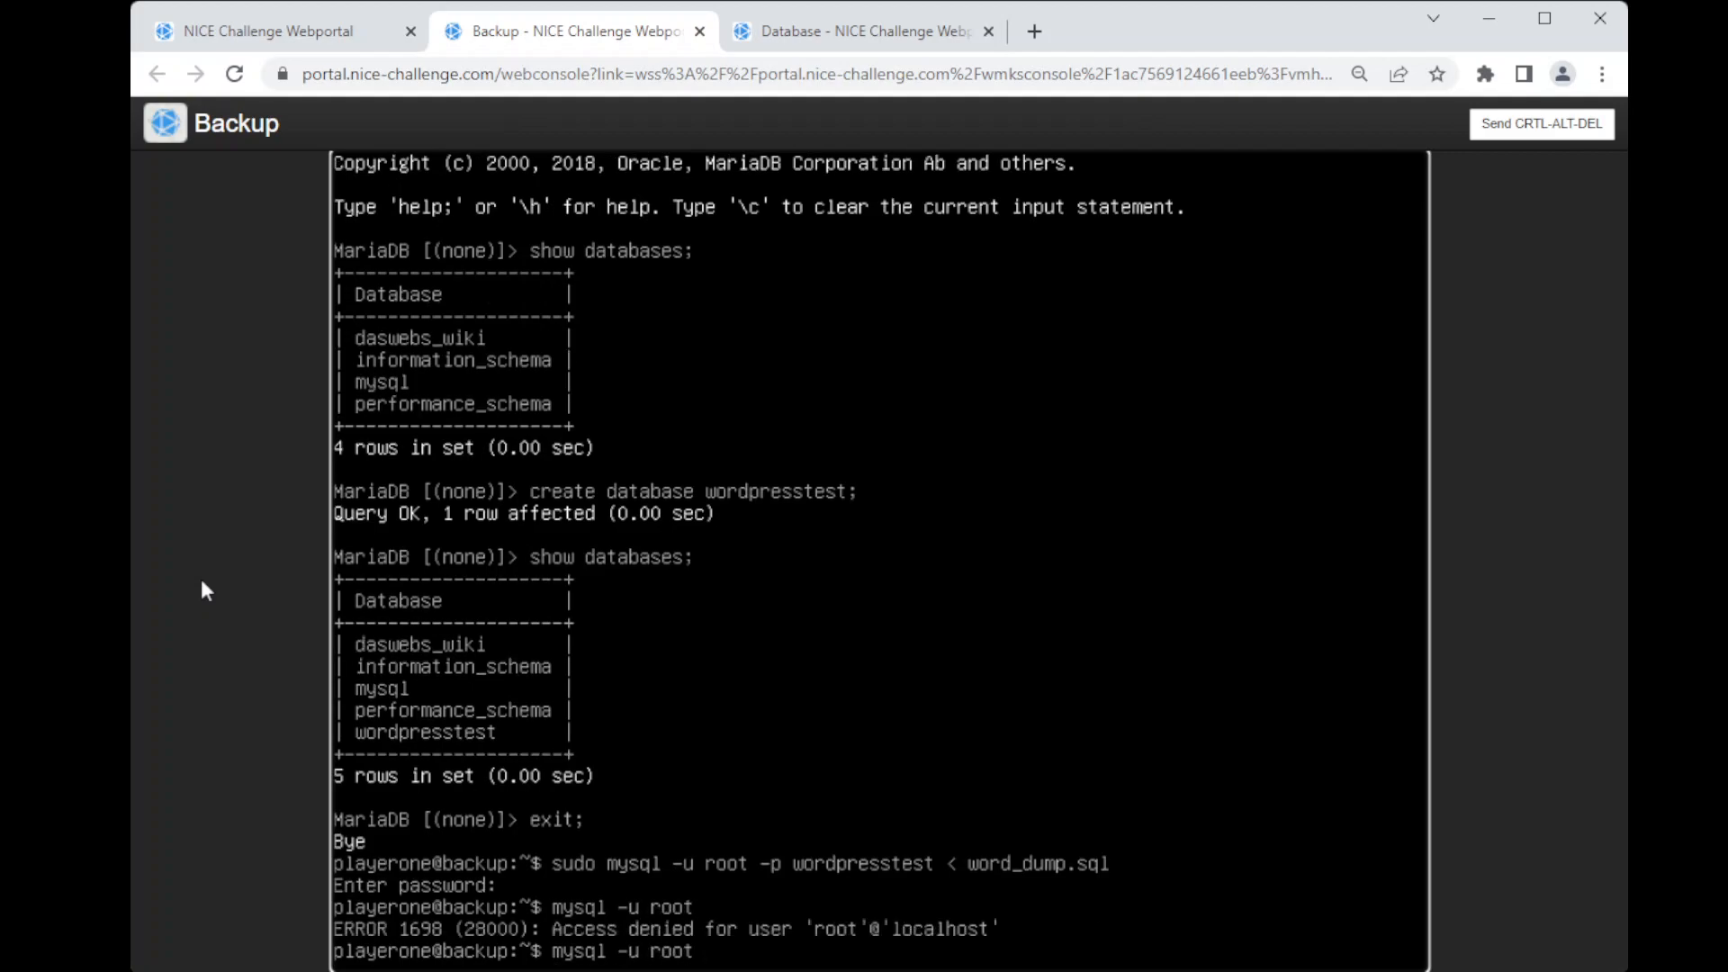
text(sudo)
key(Return)
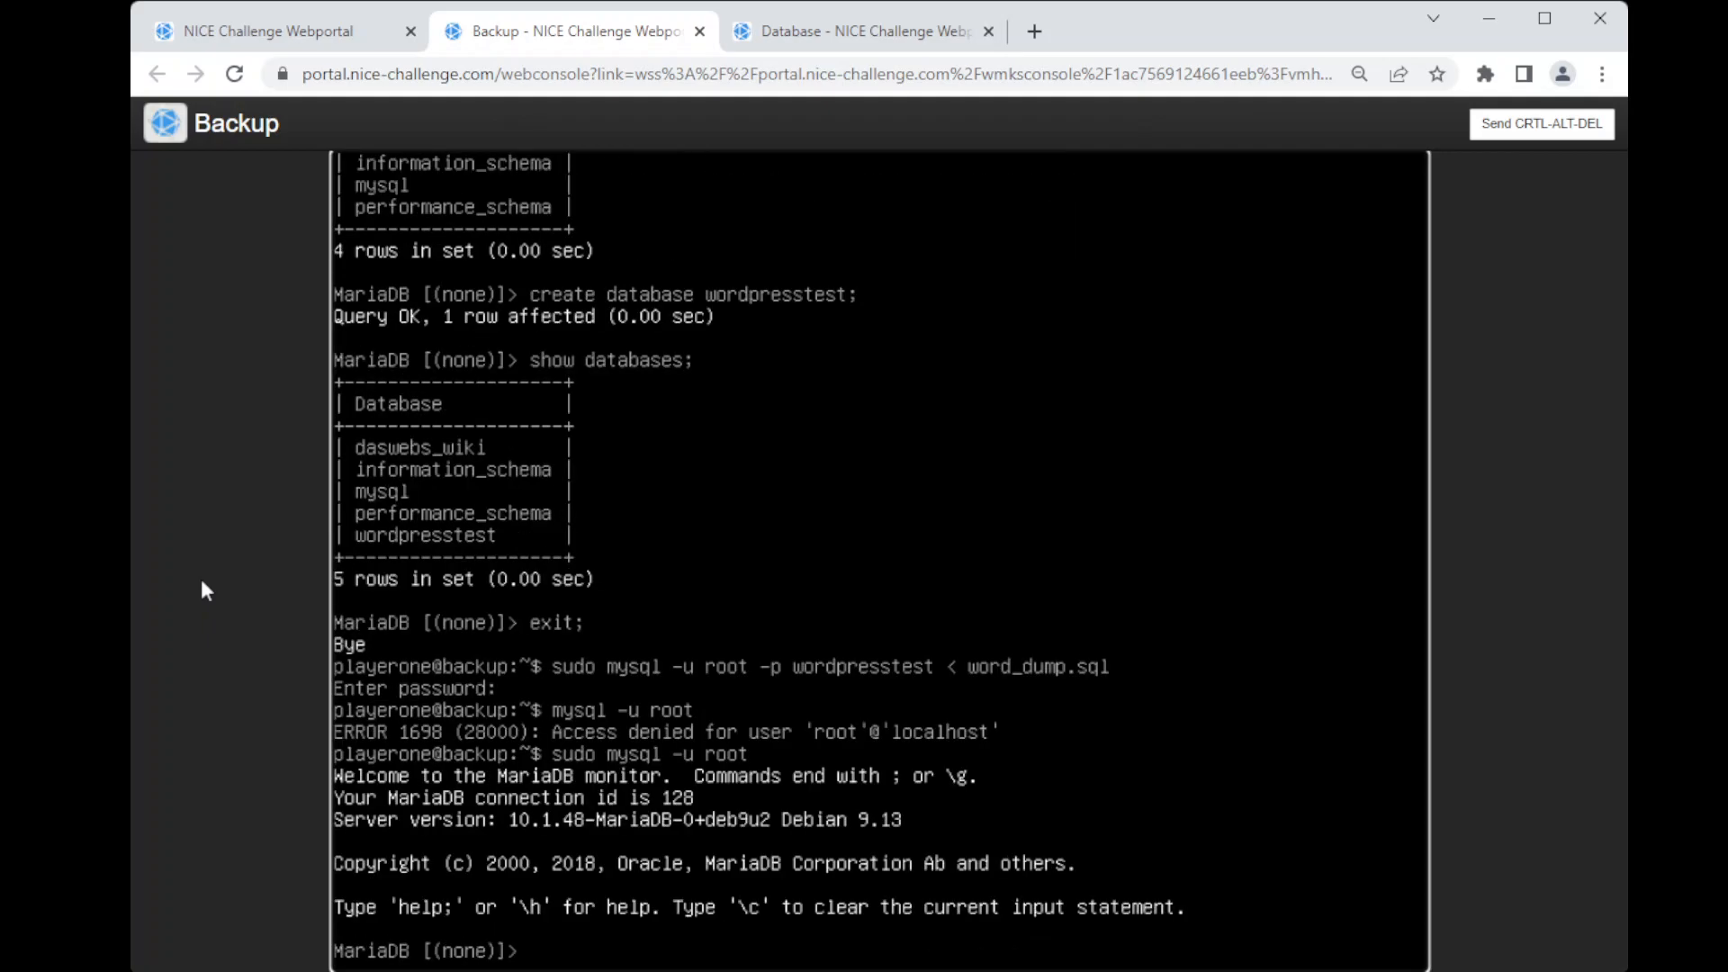
text(show databases;)
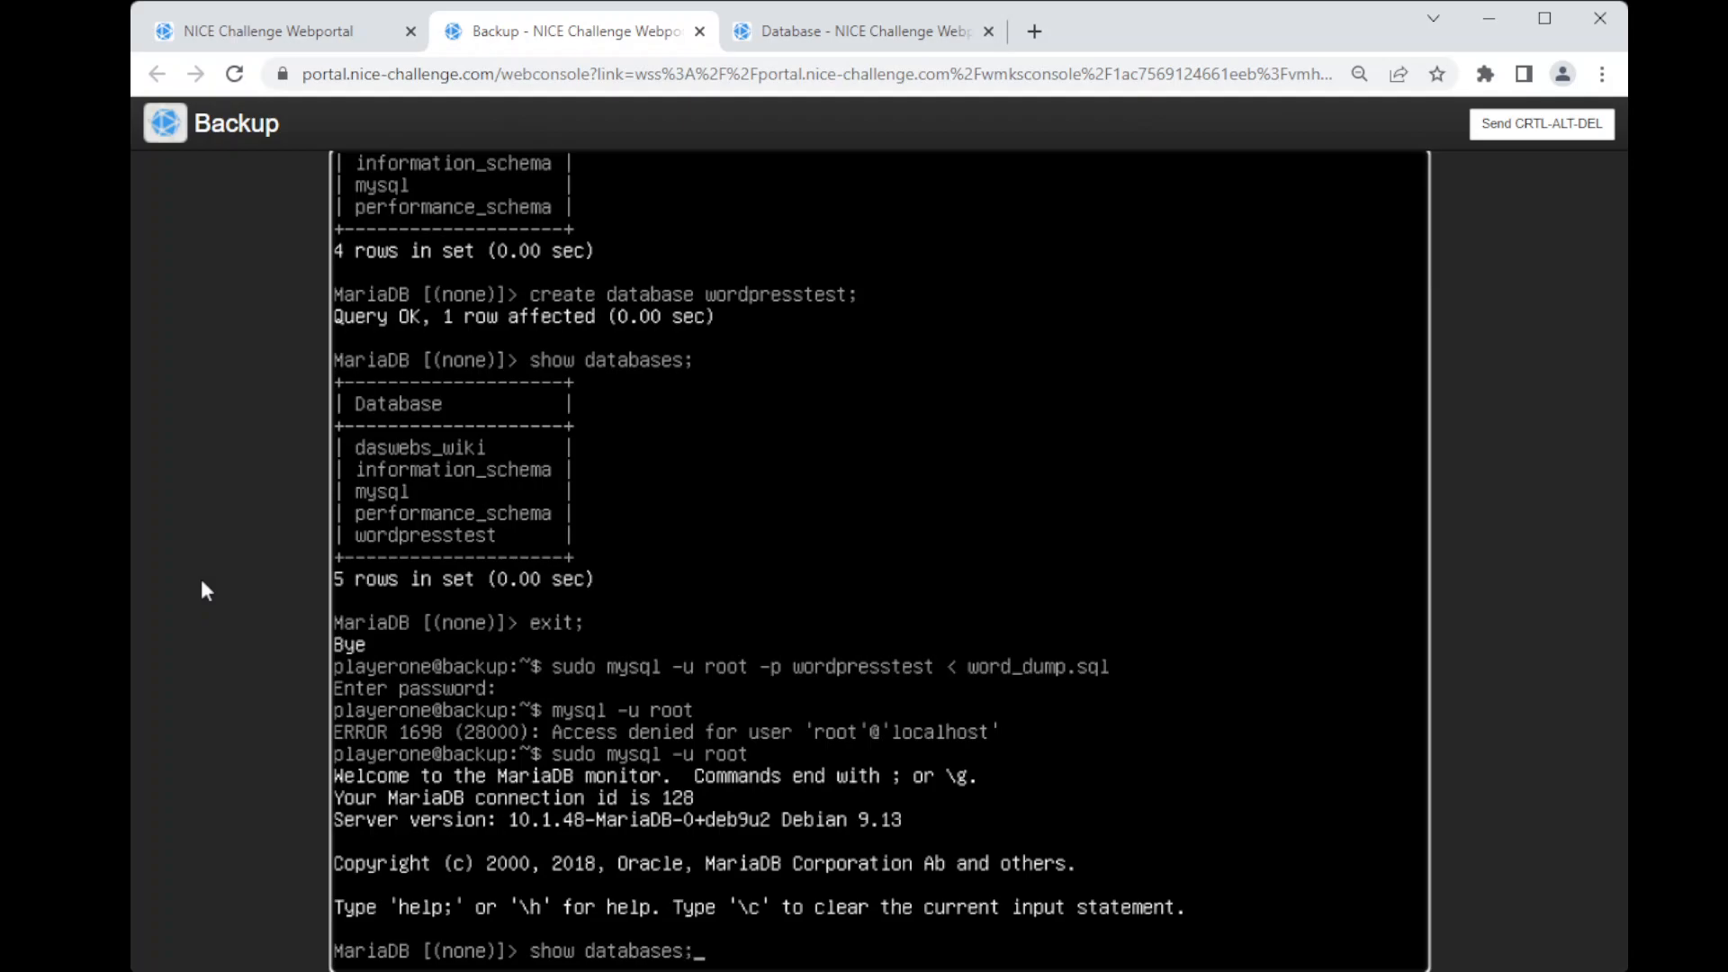
key(Return)
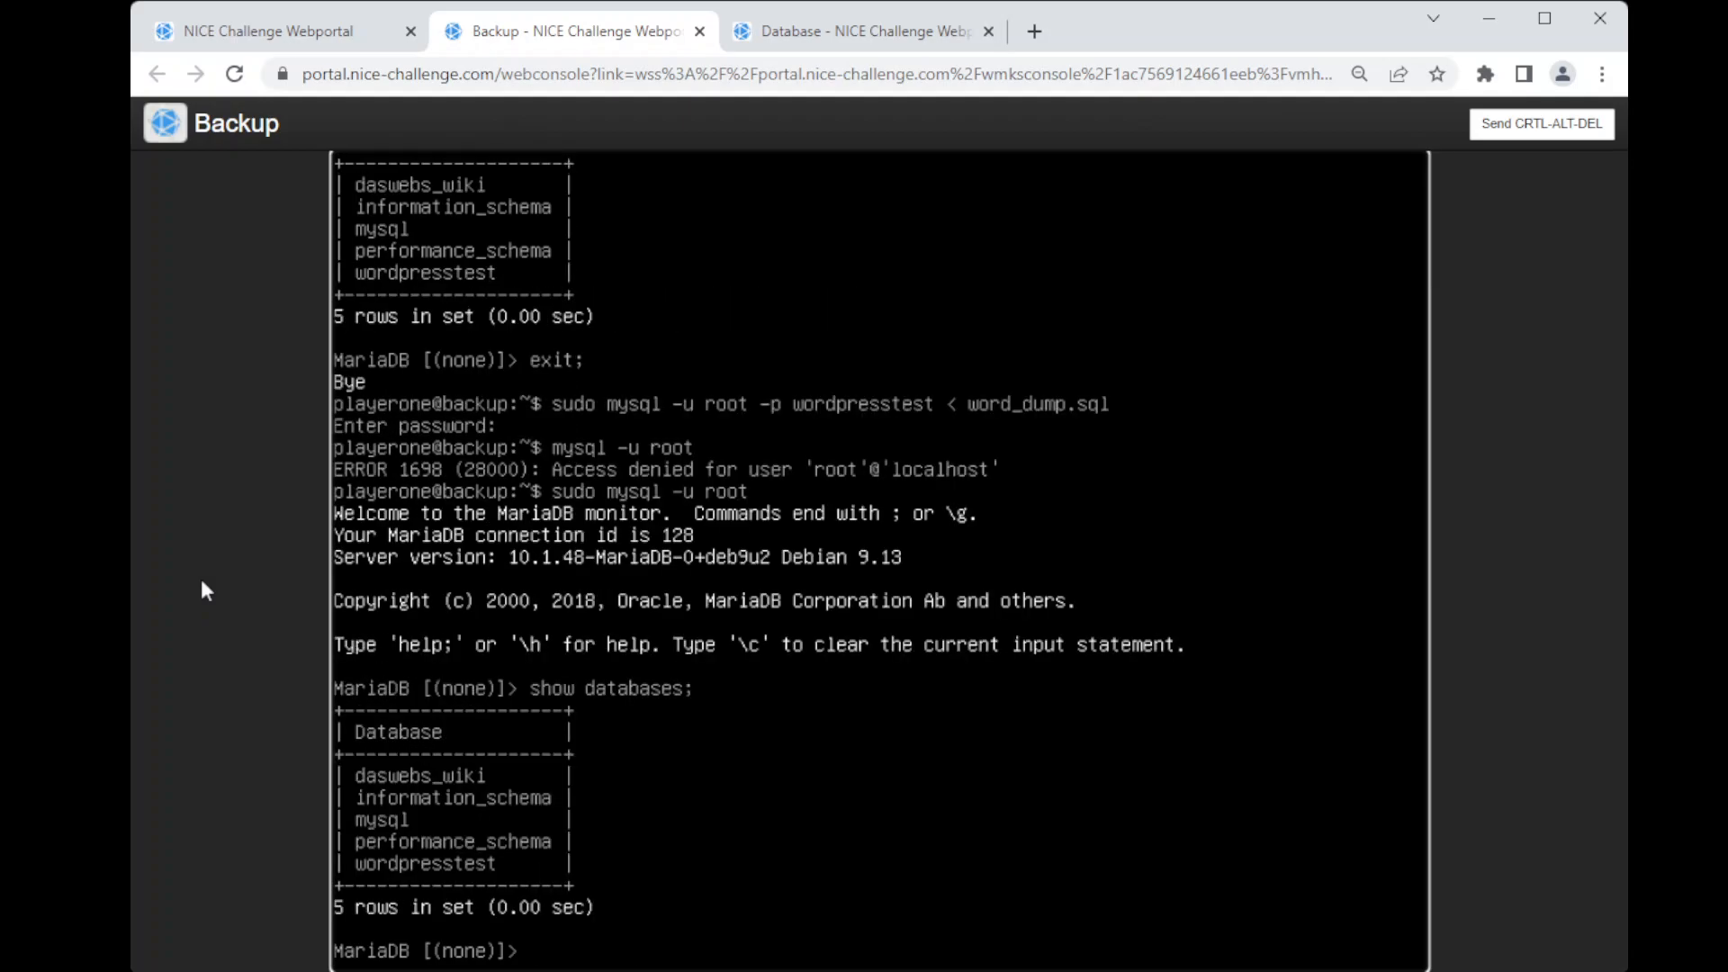
Step: Select the wordpresstest database and list its tables to check the restore
text(show t)
key(BackSpace)
key(BackSpace)
key(BackSpace)
key(BackSpace)
key(BackSpace)
key(BackSpace)
text(use wordpresstest)
key(Return)
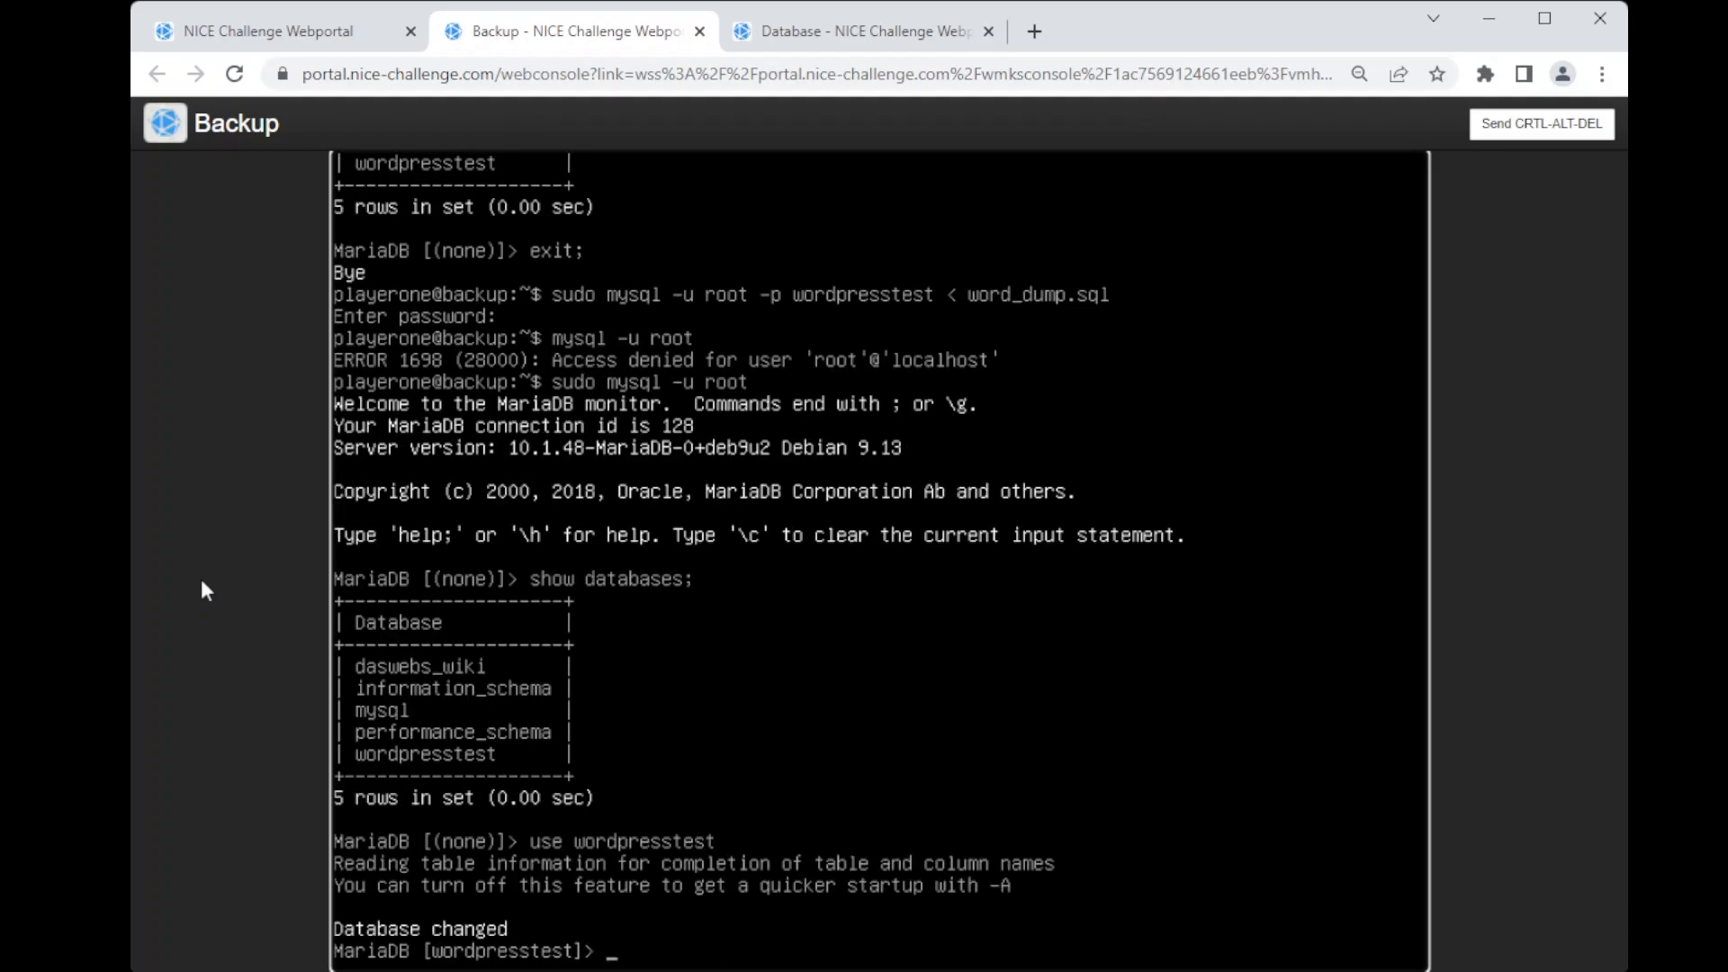
text(show tables;)
key(Return)
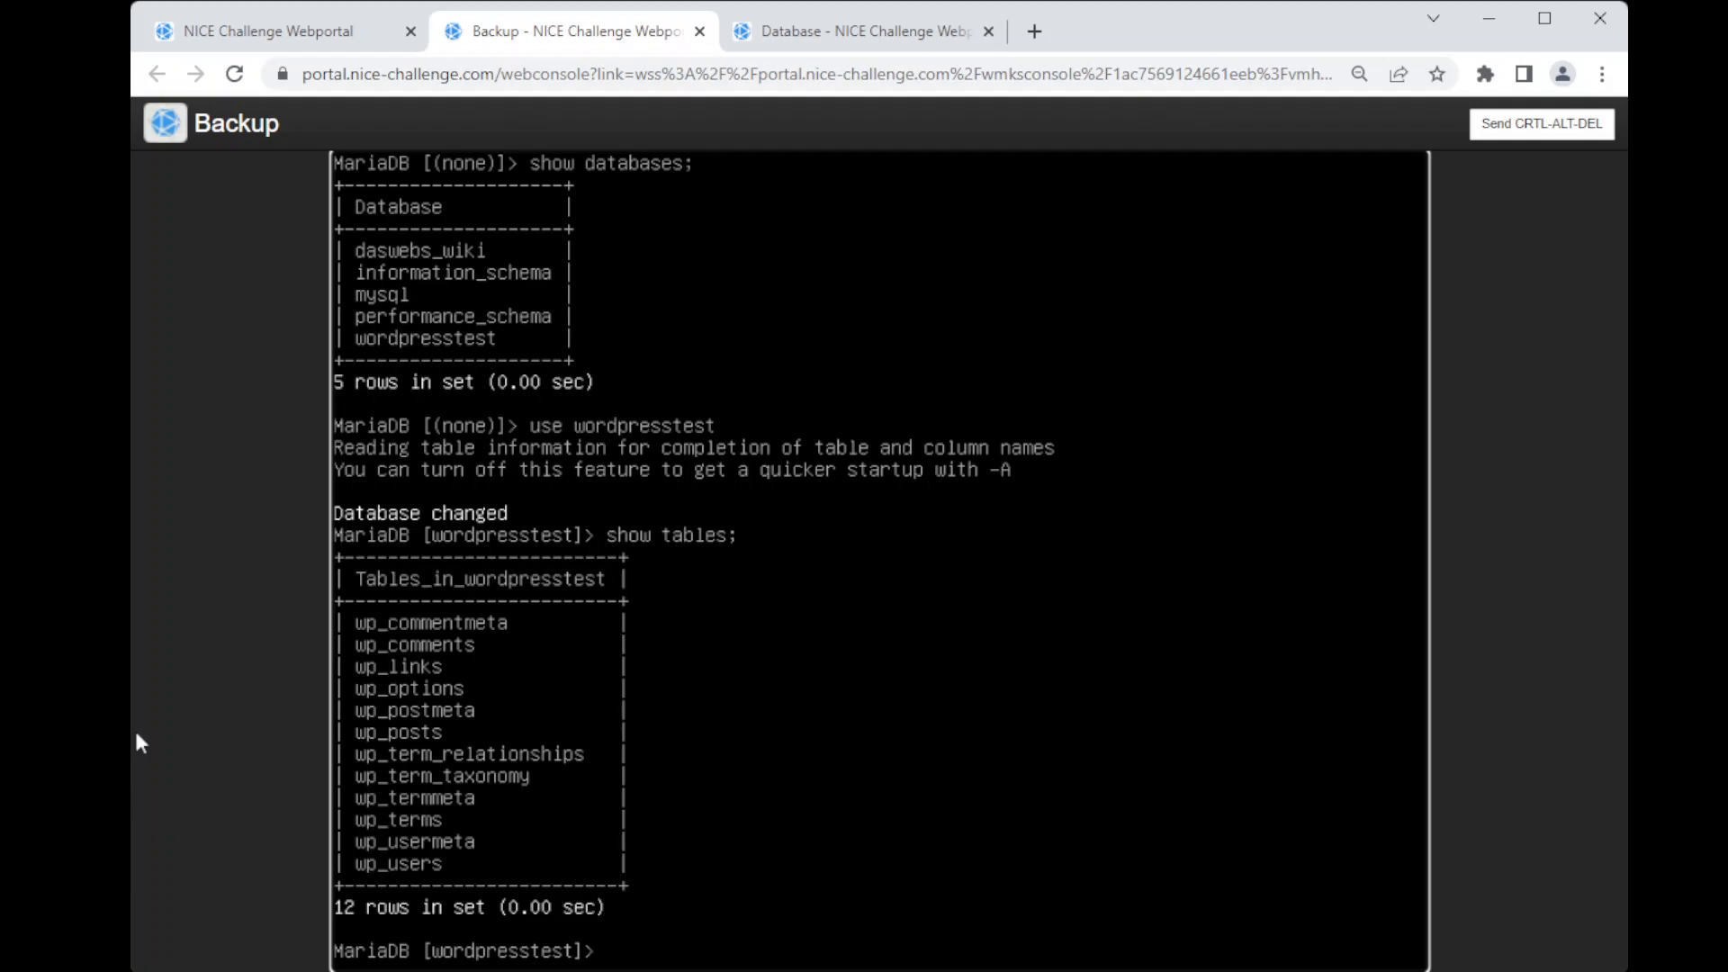
Step: Return to the challenge workspace and review the database integrity checks and the meeting notes' task recap
click(260, 32)
scroll(682, 629, up, 3)
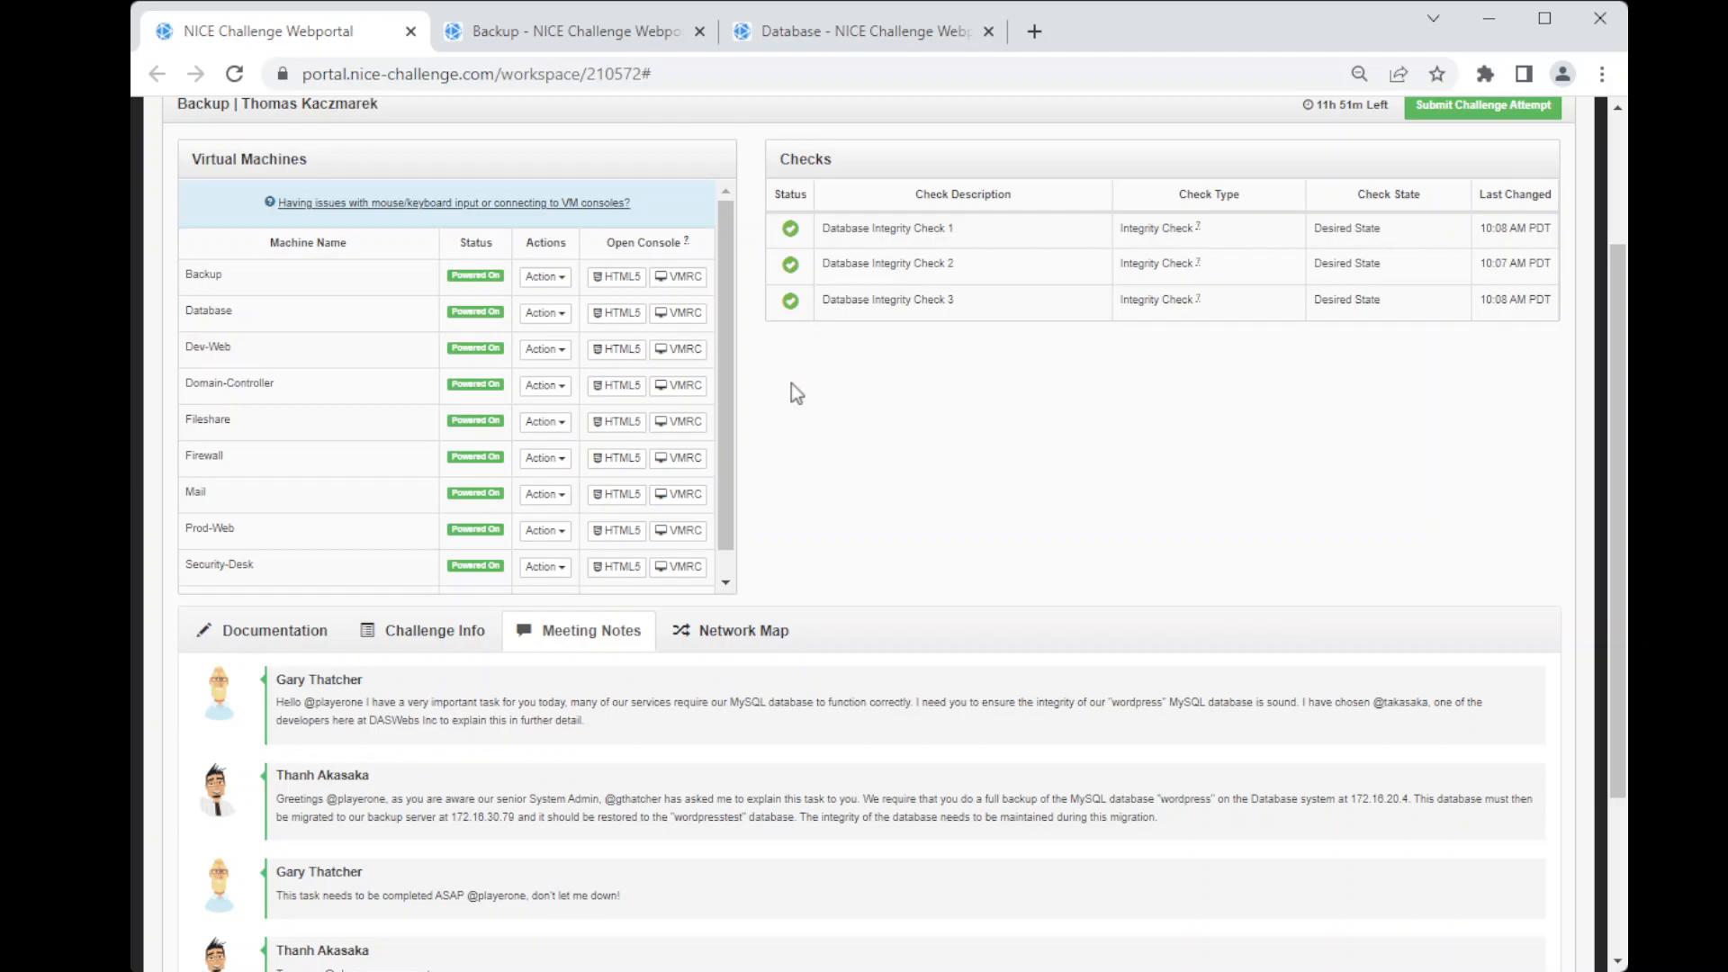
scroll(809, 389, down, 2)
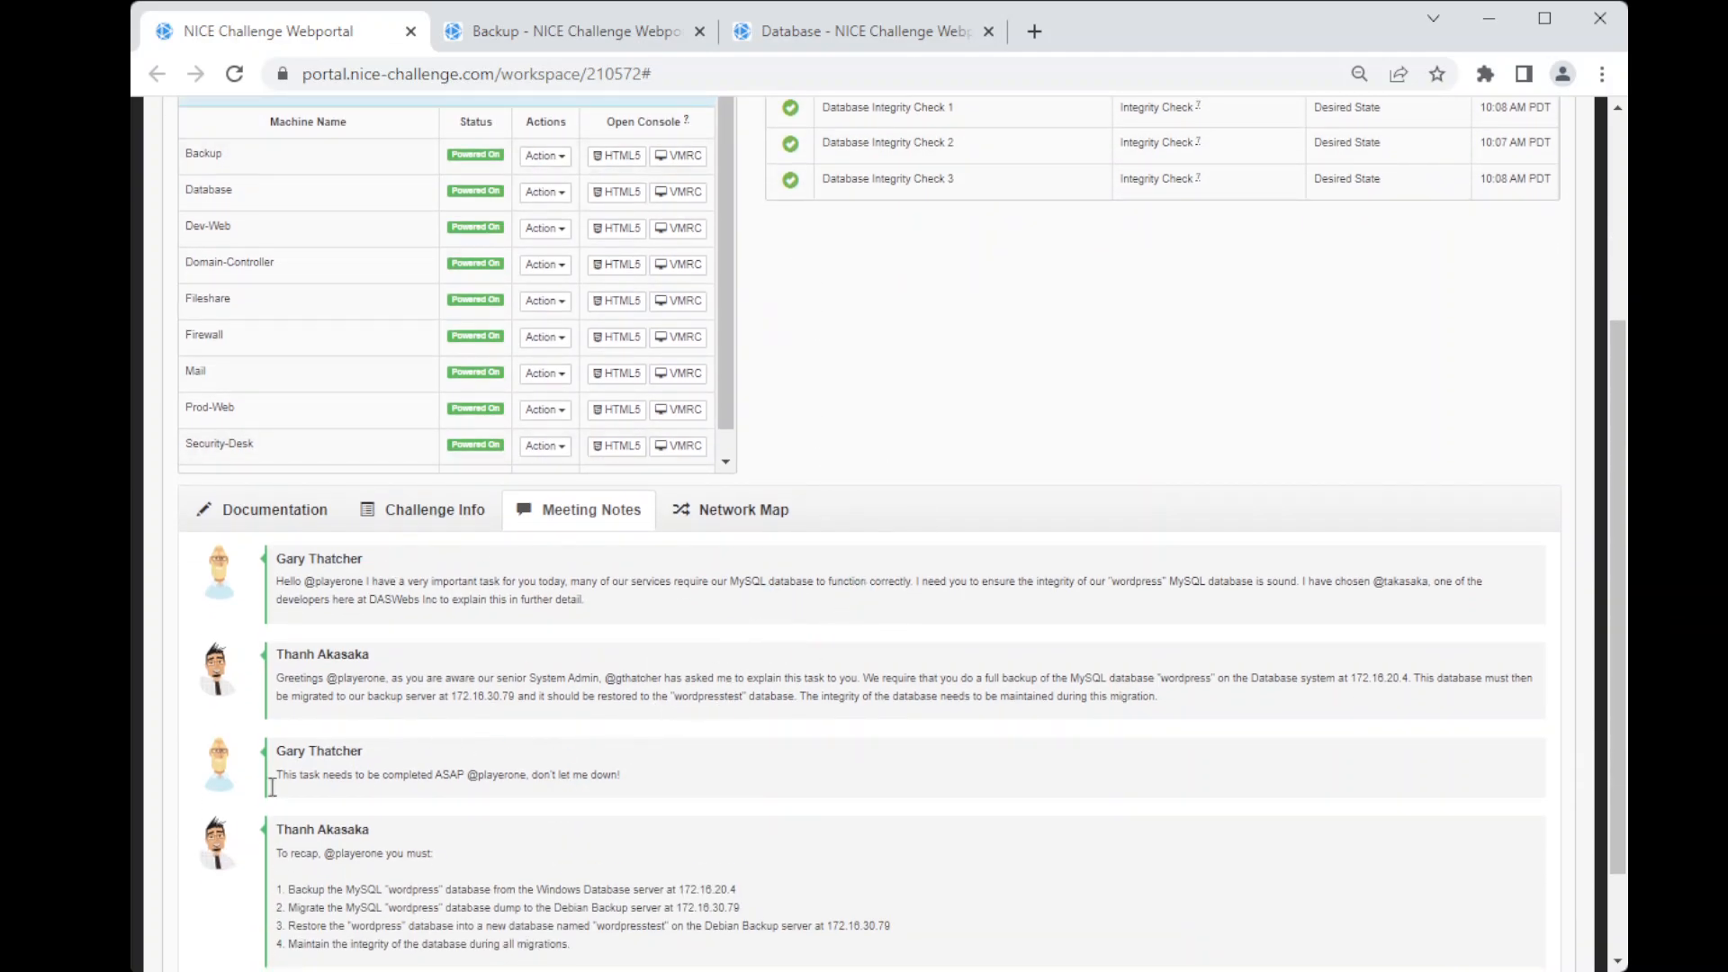
scroll(891, 720, down, 2)
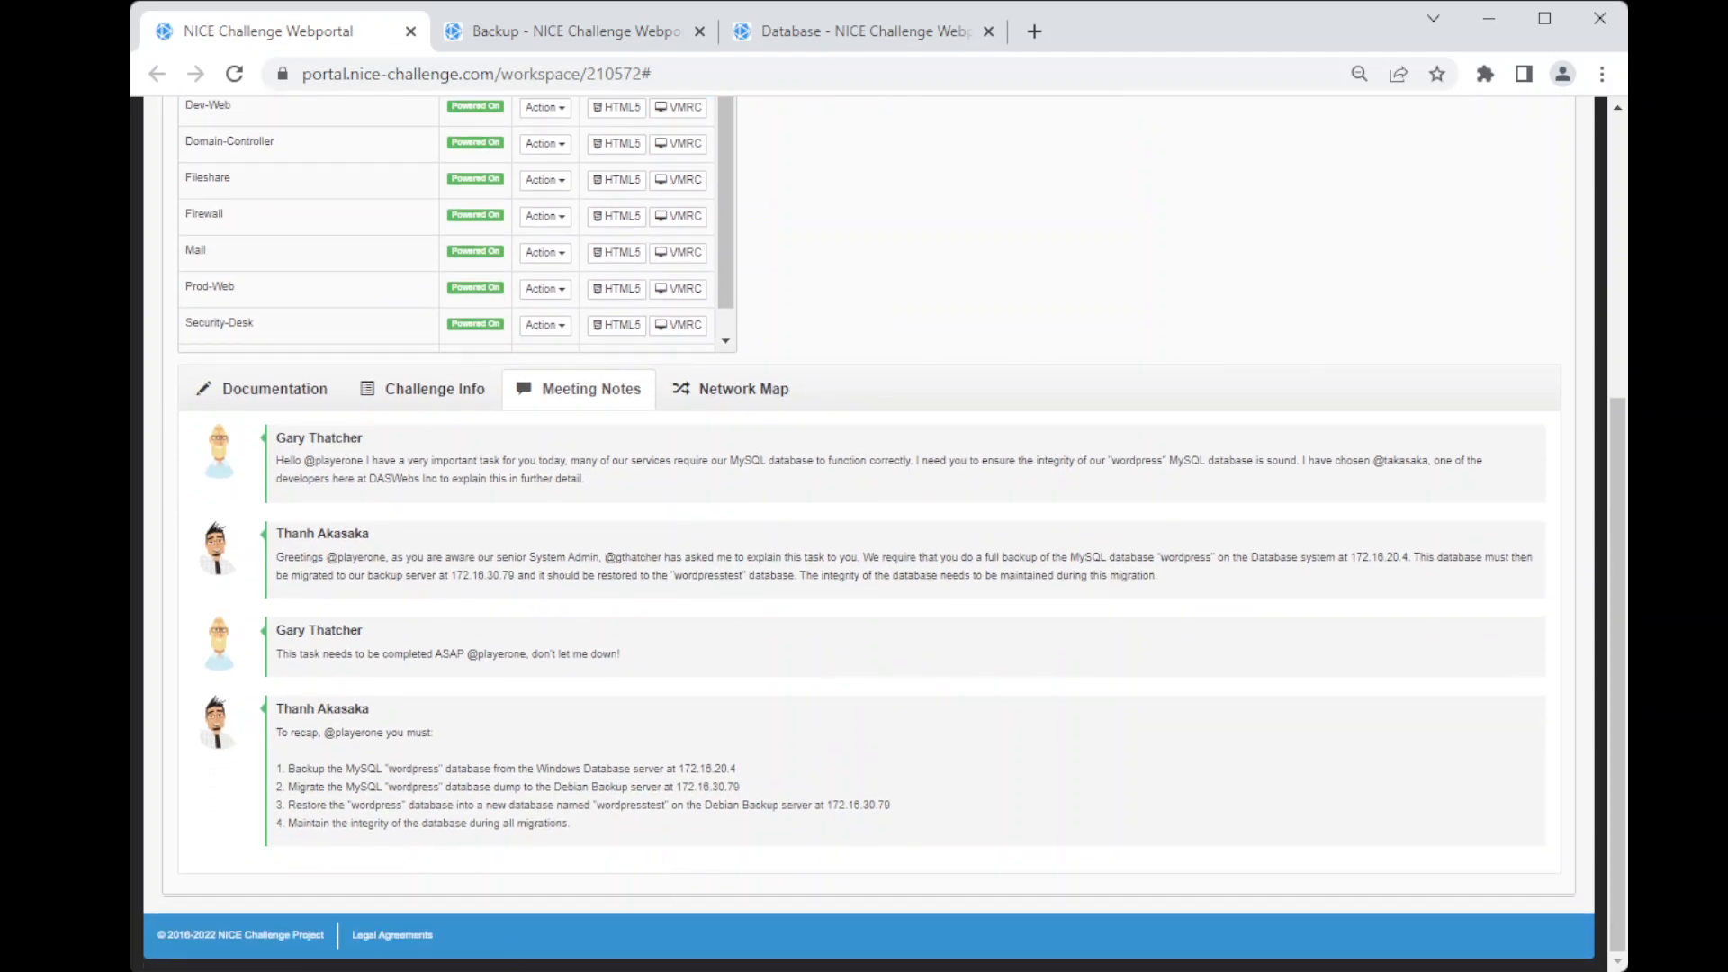